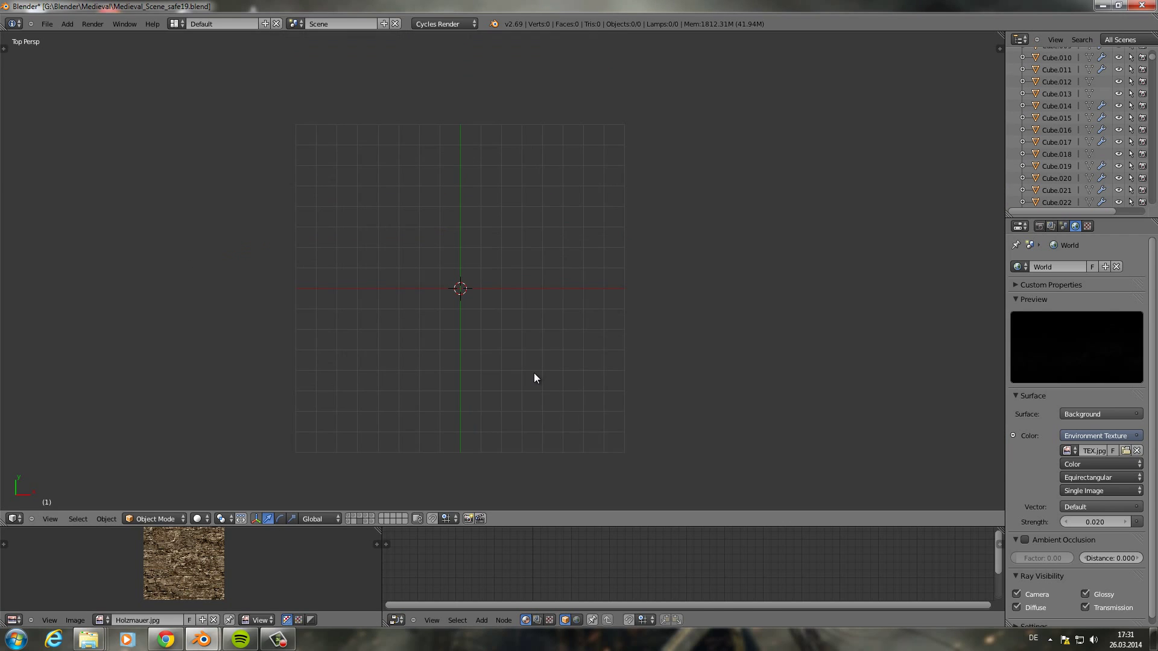
- Add a cylinder with 8 vertices
key("shift+a")
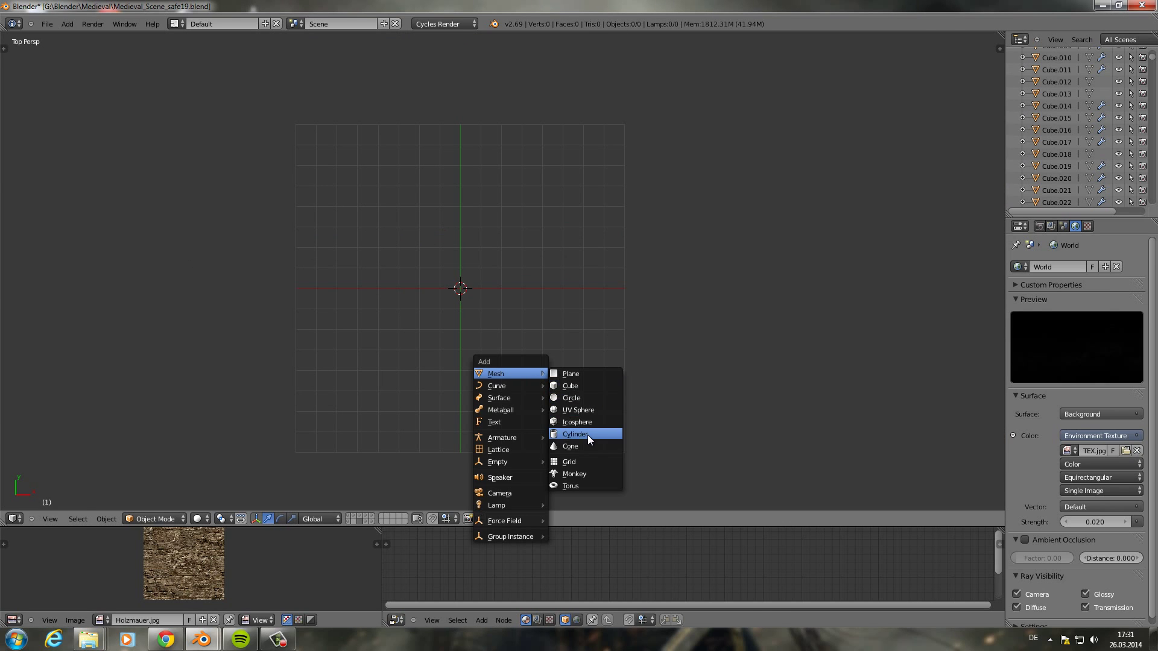
left_click(590, 436)
key("t")
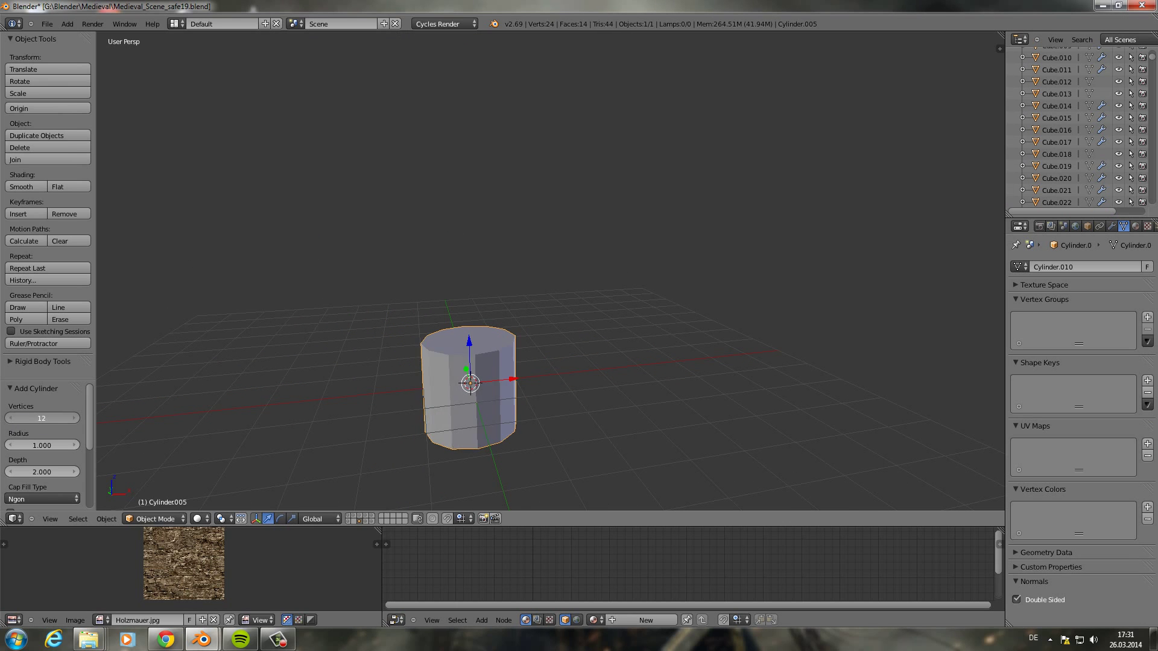
left_click(10, 418)
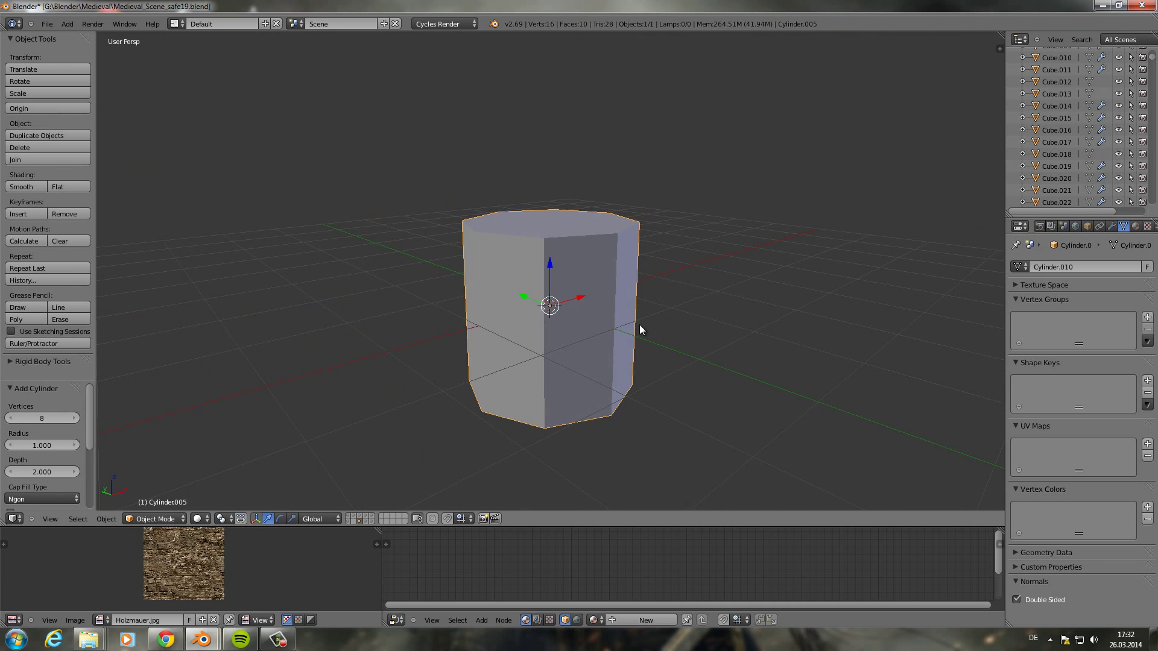
- In Edit Mode, inset the first side faces by extruding and scaling to 0.8
key("Tab")
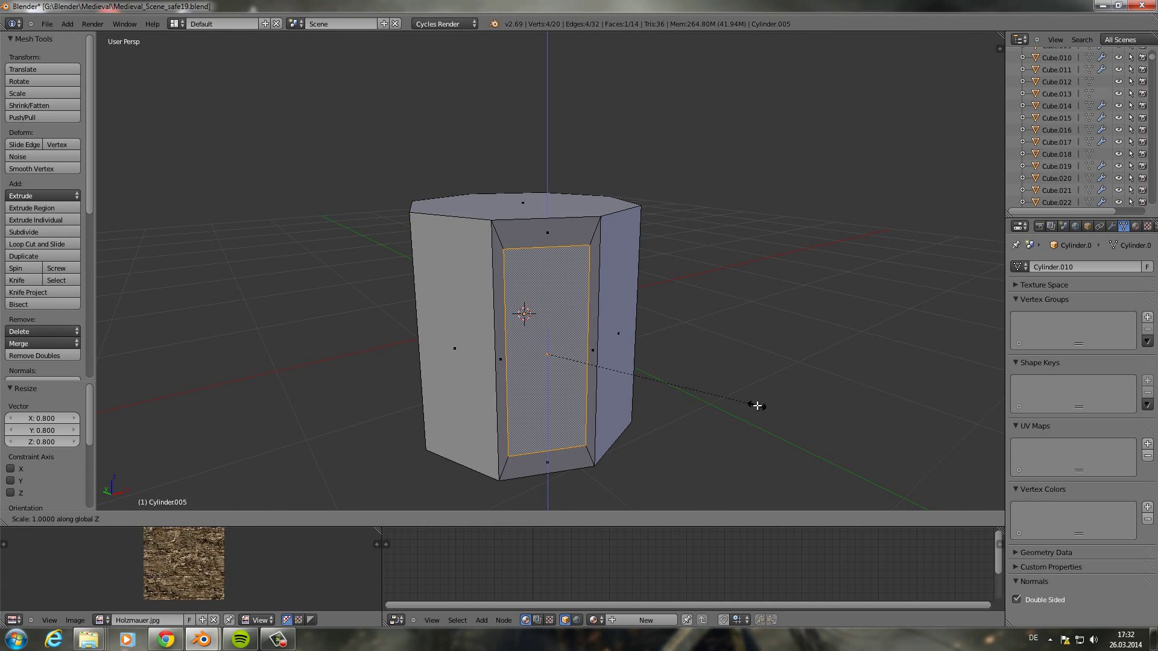
right_click(757, 405)
right_click(678, 375)
type("es0.8")
key("Return")
key("Escape")
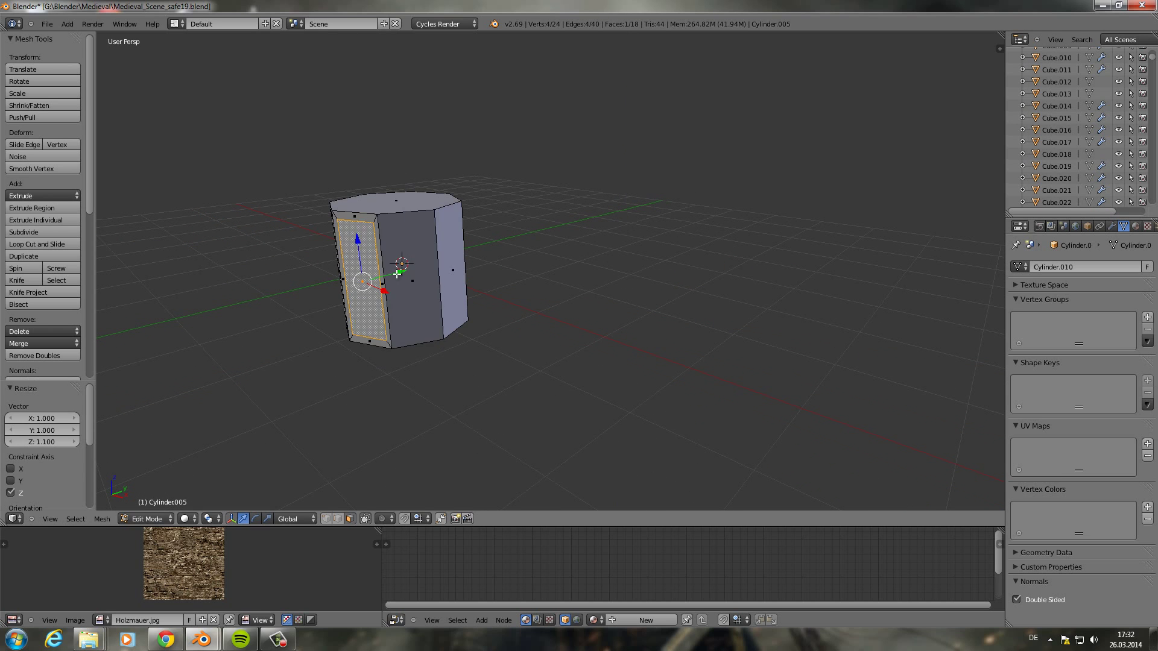
key("e")
key("s")
- Inset the next side faces at scale 0.8, stretching one panel along Z
right_click(459, 239)
type("es0.8")
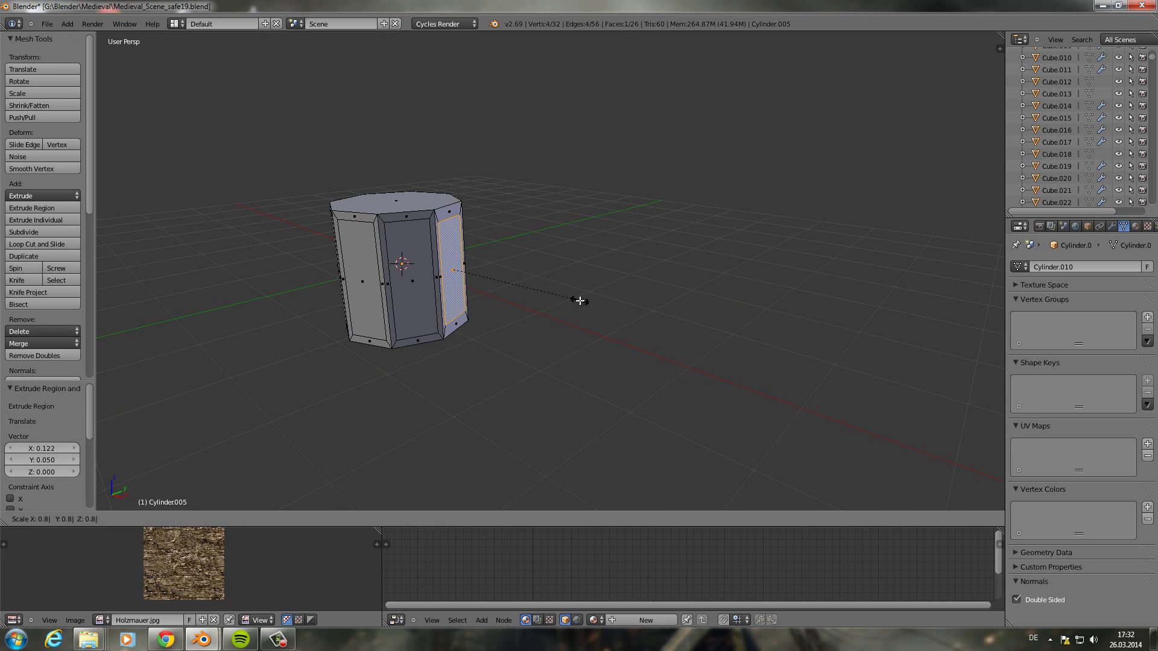
mouse_move(580, 300)
middle_mouse_down()
mouse_move(720, 354)
mouse_move(628, 324)
mouse_move(723, 324)
middle_mouse_up()
left_click(721, 355)
right_click(570, 307)
key("e")
key("s")
key("z")
- Inset another side face, then toggle Edit Mode and orbit to review the panels
left_click(743, 365)
right_click(745, 365)
key("e")
right_click(744, 365)
key("Tab")
key("Tab")
mouse_move(602, 356)
middle_mouse_down()
mouse_move(428, 300)
mouse_move(543, 301)
middle_mouse_up()
scroll(427, 299, "up", 3)
scroll(428, 300, "down", 2)
- Add two material slots to the lantern body: Laterne_Eisen and Laterne_Glass
left_click(1135, 226)
left_click(1060, 324)
double_click(1059, 326)
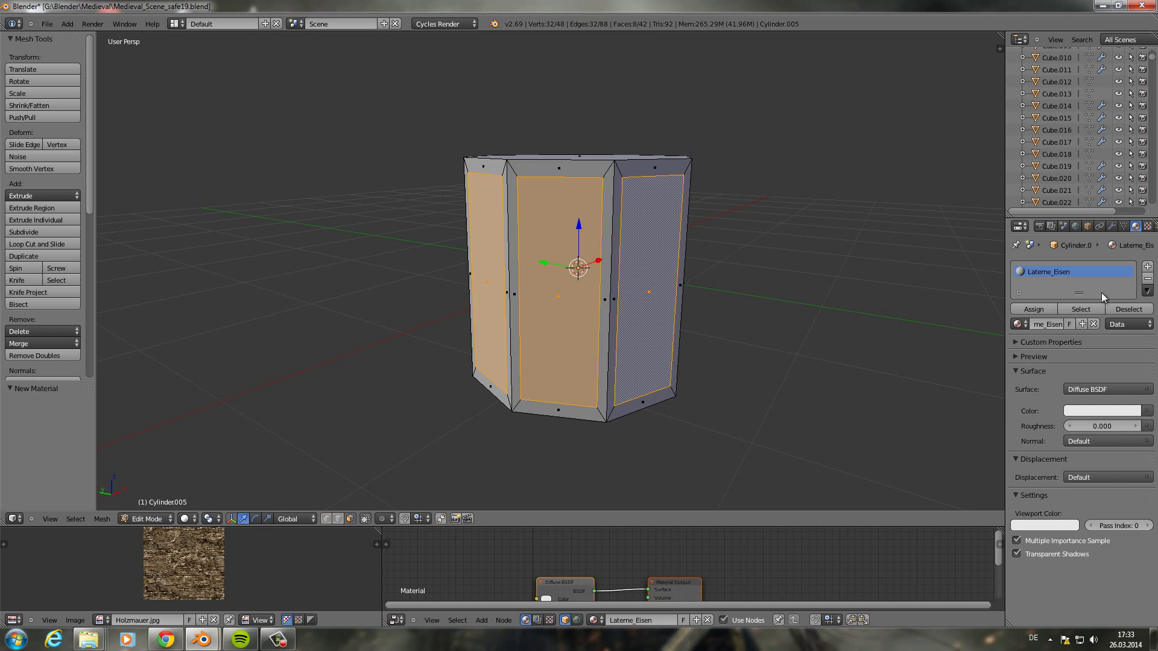
left_click(1148, 266)
left_click(1054, 325)
- Extrude the top face and scale it outward to start the roof
key("Tab")
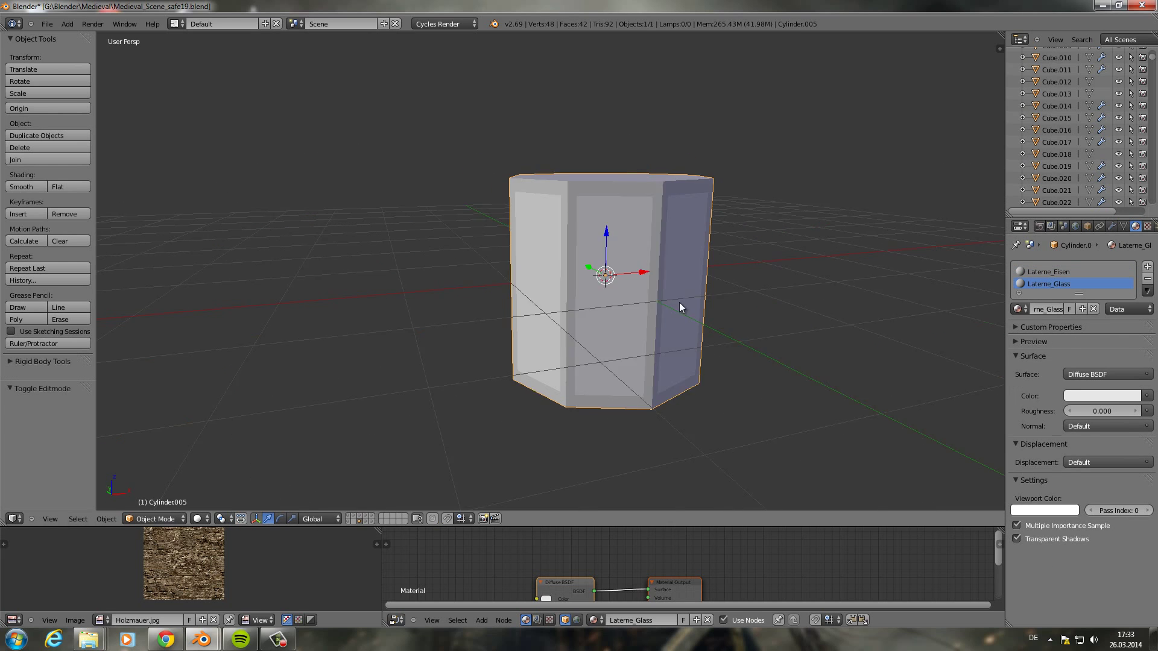
mouse_move(682, 306)
middle_mouse_down()
mouse_move(627, 278)
mouse_move(630, 181)
middle_mouse_up()
key("Tab")
right_click(630, 181)
key("e")
key("s")
left_click(855, 284)
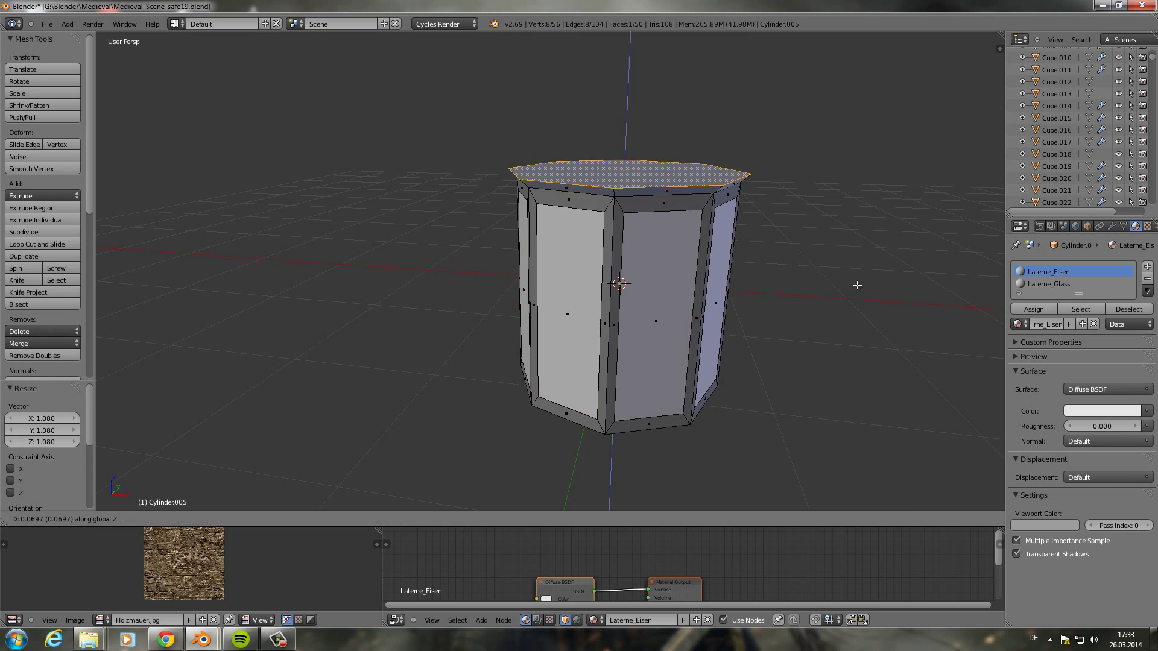
middle_click_drag(855, 284, 834, 287)
left_click(854, 270)
- Extrude the top again, shrink it to 0.430 and raise it into a stepped roof
key("e")
left_click(834, 287)
key("s")
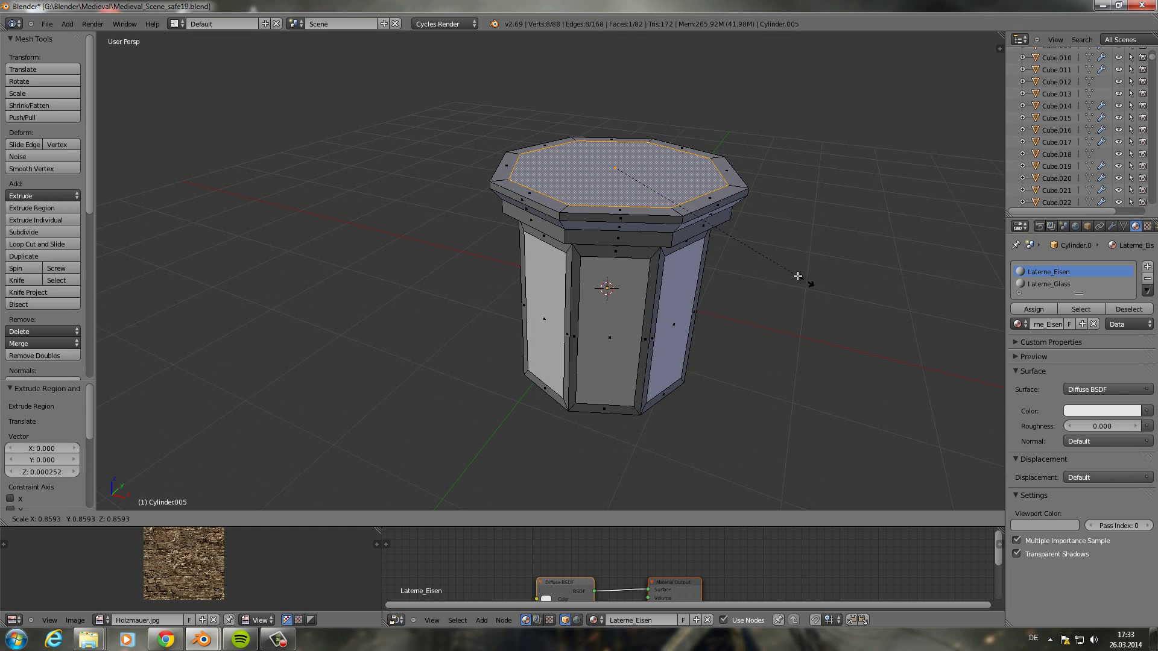
left_click(642, 176)
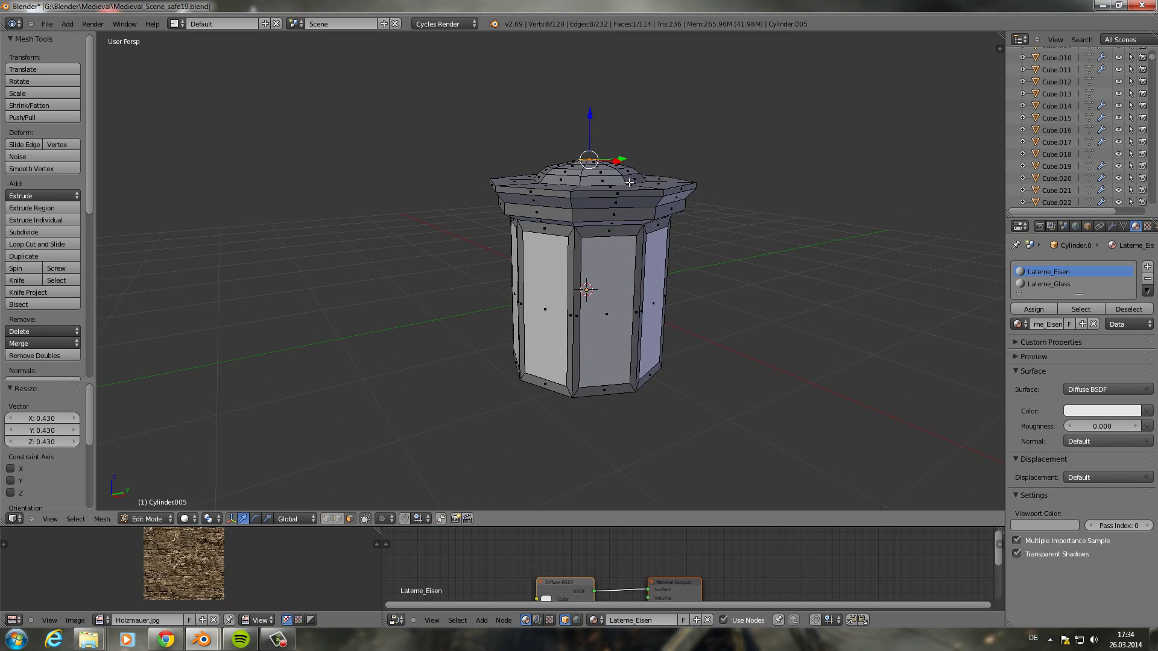
key("KP_1")
key("e")
left_click(558, 336)
- Widen the bottom face and extrude it downward into a flared base
scroll(558, 336, "down", 3)
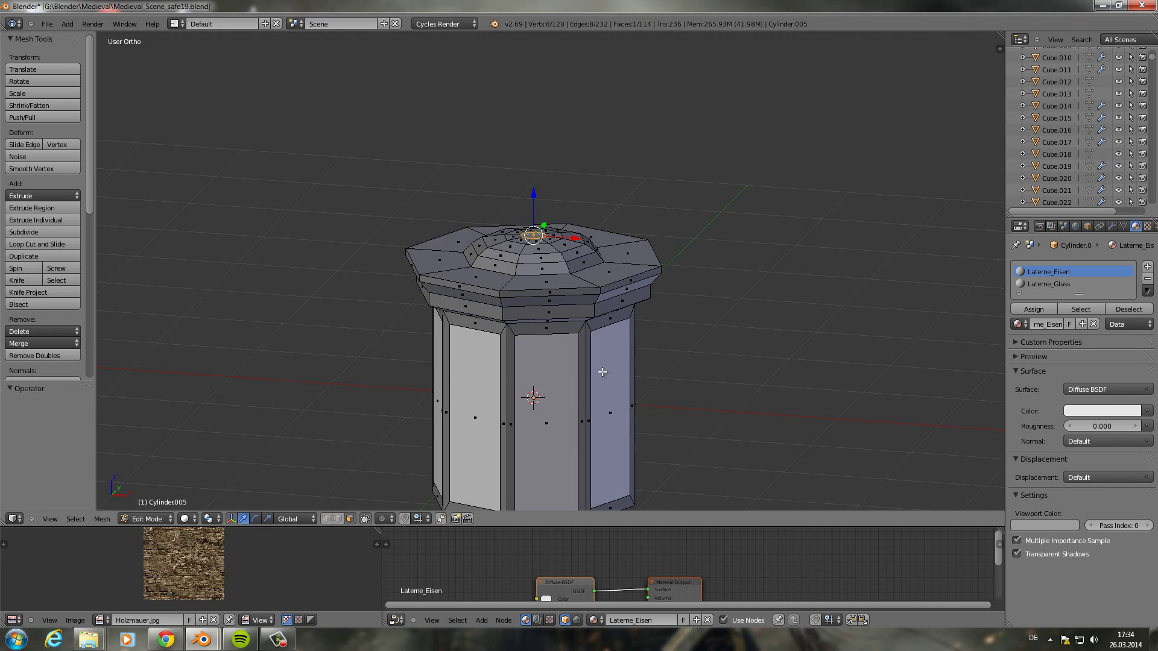
mouse_move(558, 337)
middle_mouse_down()
mouse_move(682, 286)
mouse_move(667, 365)
middle_mouse_up()
right_click(667, 365)
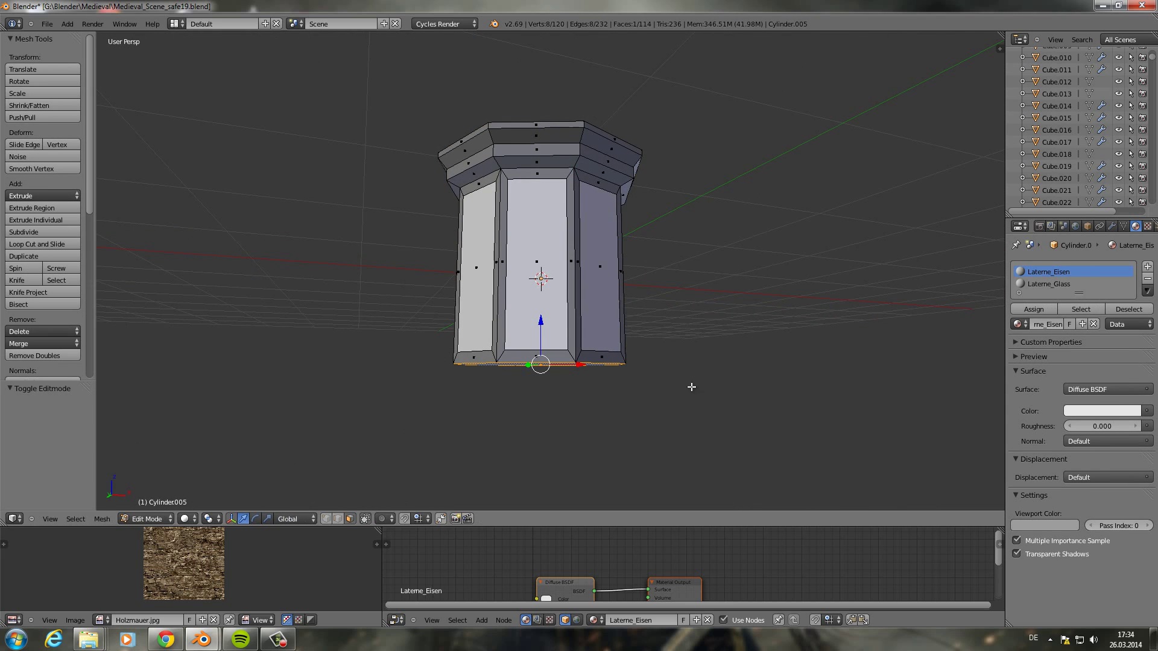
key("s")
left_click(675, 377)
key("e")
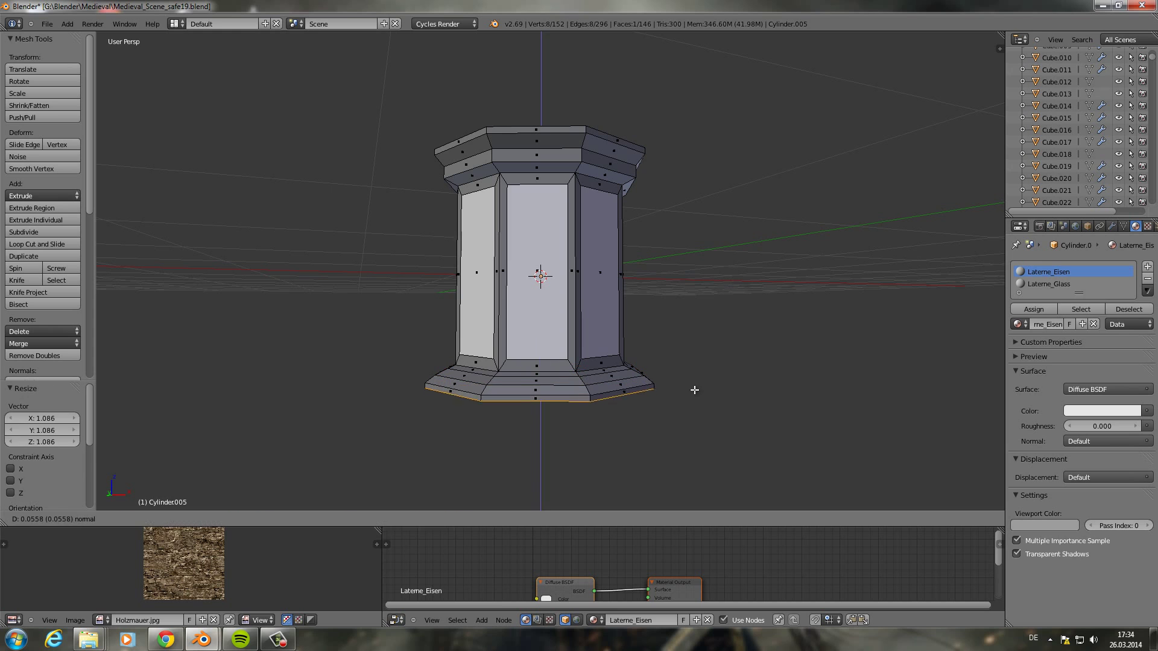
left_click(656, 401)
- Add another base step by extruding and shrinking a new bottom ring
key("e")
left_click(651, 398)
middle_click_drag(651, 398, 595, 384)
key("s")
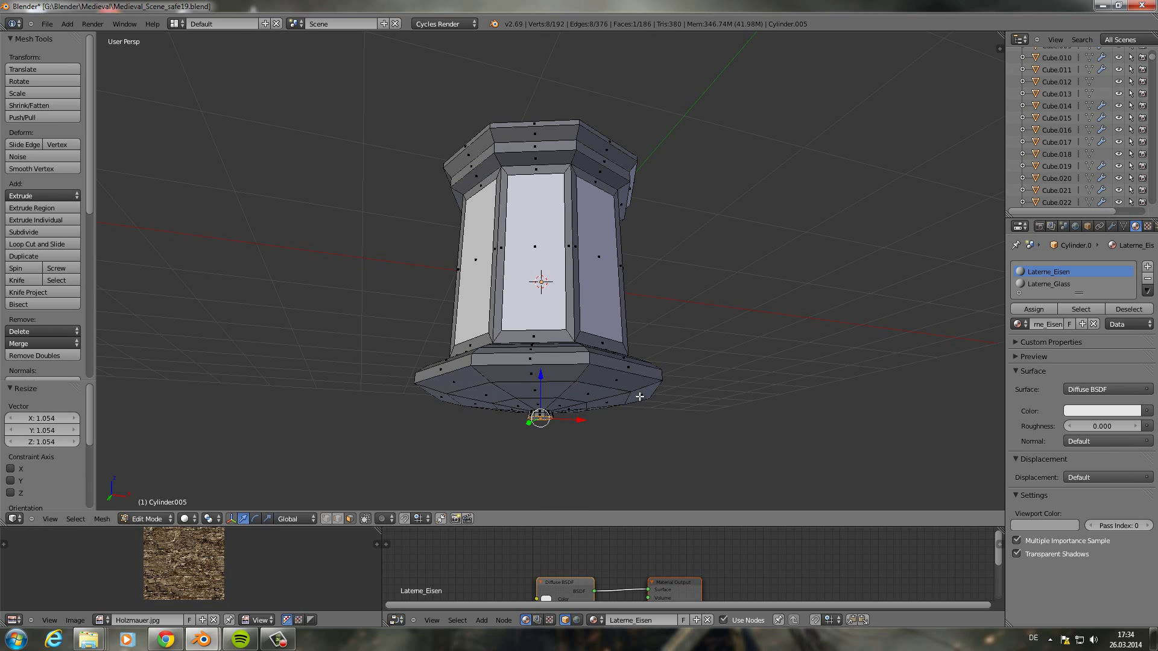
left_click(569, 428)
mouse_move(569, 428)
middle_mouse_down()
mouse_move(634, 436)
mouse_move(574, 338)
mouse_move(618, 339)
mouse_move(620, 266)
mouse_move(587, 305)
middle_mouse_up()
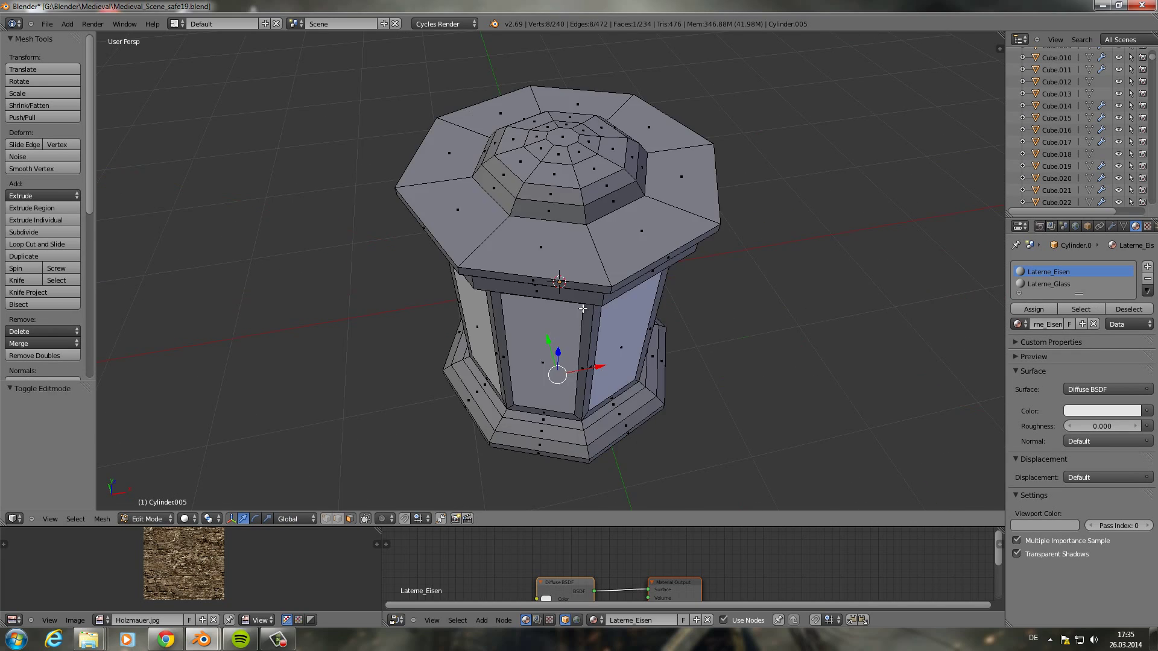
- Switch to top view, leave Edit Mode and bring up the Add menu again
key("KP_7")
key("shift+a")
key("Tab")
middle_click_drag(716, 351, 660, 251)
- Add a small cylinder, scale it down and move it onto a roof corner
key("shift+a")
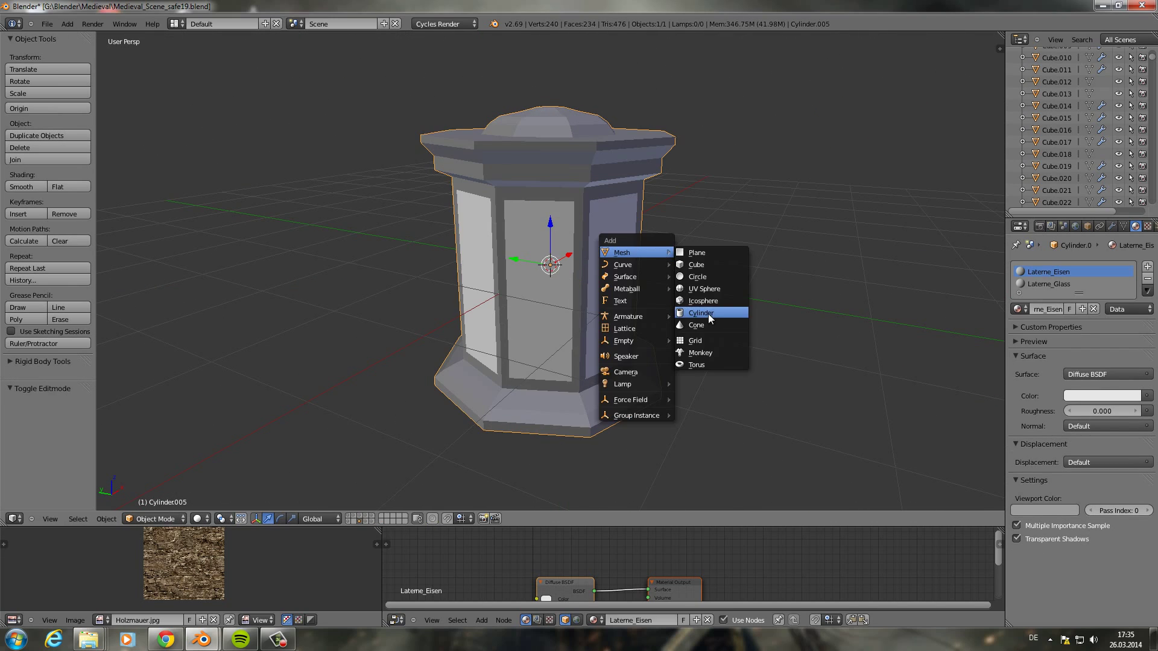
left_click(707, 314)
key("KP_1")
key("s")
left_click(508, 152)
scroll(507, 152, "up", 5)
key("g")
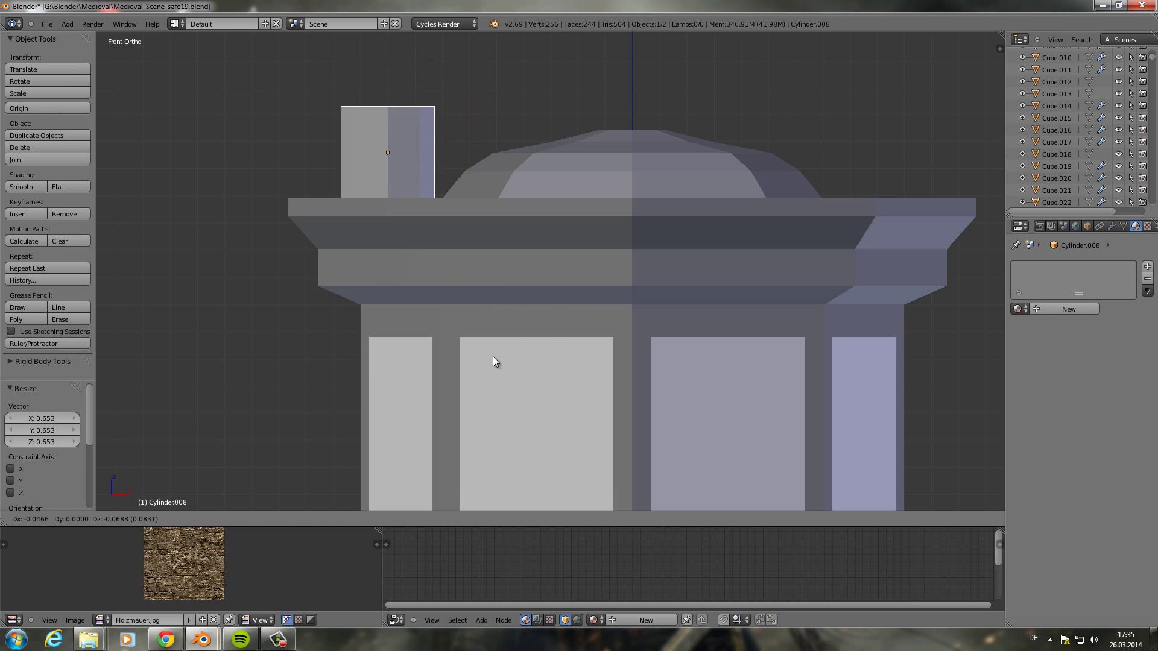
left_click(493, 362)
- Shape the small cylinder's mesh into a finial in front view
key("Tab")
middle_click_drag(603, 362, 628, 407)
key("KP_1")
scroll(629, 408, "up", 2)
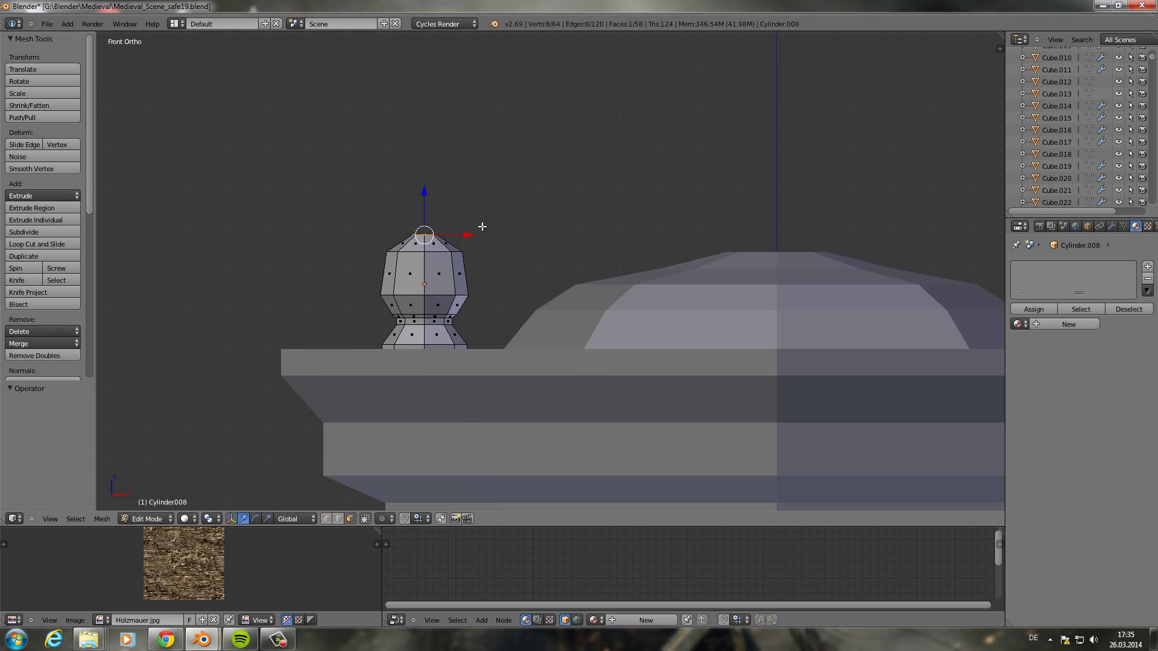
key("Tab")
- Add a Subdivision Surface modifier to smooth the finial
left_click(1111, 226)
left_click(1081, 266)
left_click(927, 450)
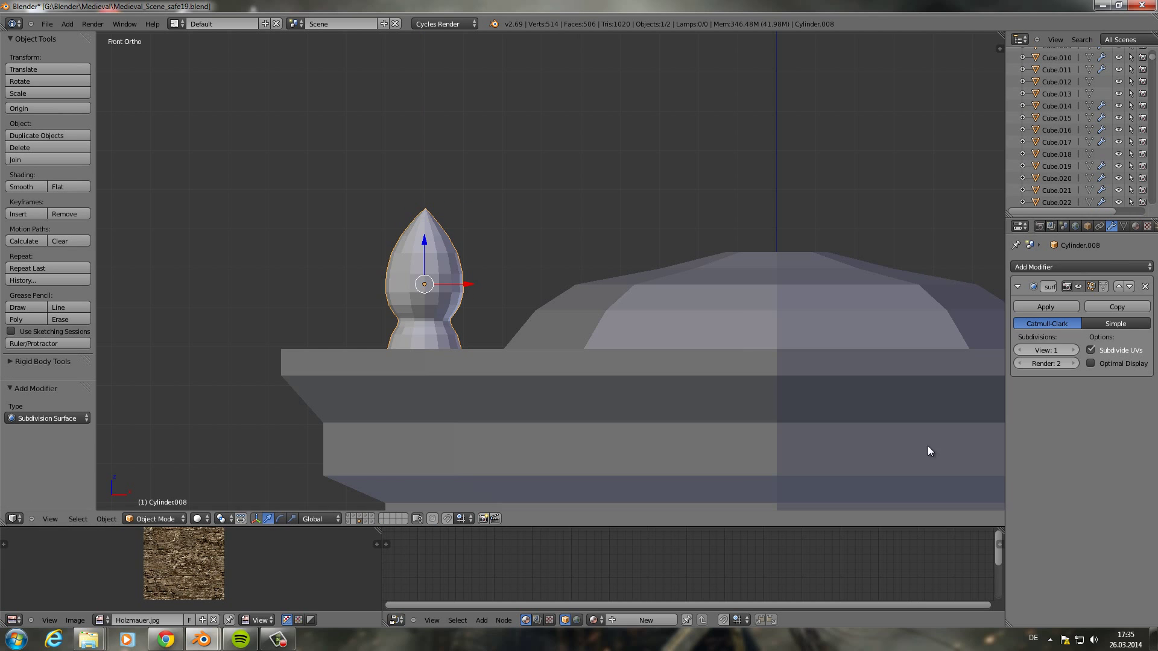
middle_click_drag(927, 450, 685, 362)
- In top view, place the finial at a roof corner and duplicate copies onto neighbouring corners
key("KP_7")
key("g")
left_click(638, 352)
key("shift+d")
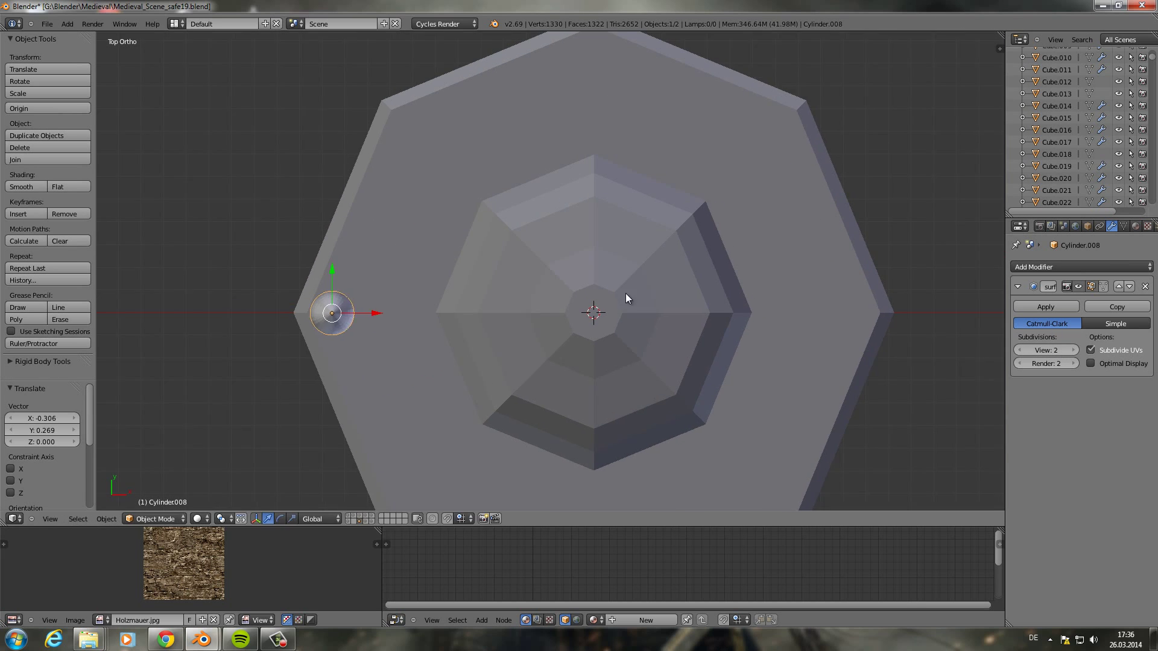
left_click(625, 293)
key("shift+d")
scroll(675, 342, "up", 2)
key("shift+d")
left_click(816, 347)
- Duplicate finials onto the remaining roof corners and orbit to check the ring
key("shift+d")
left_click(735, 434)
key("shift+d")
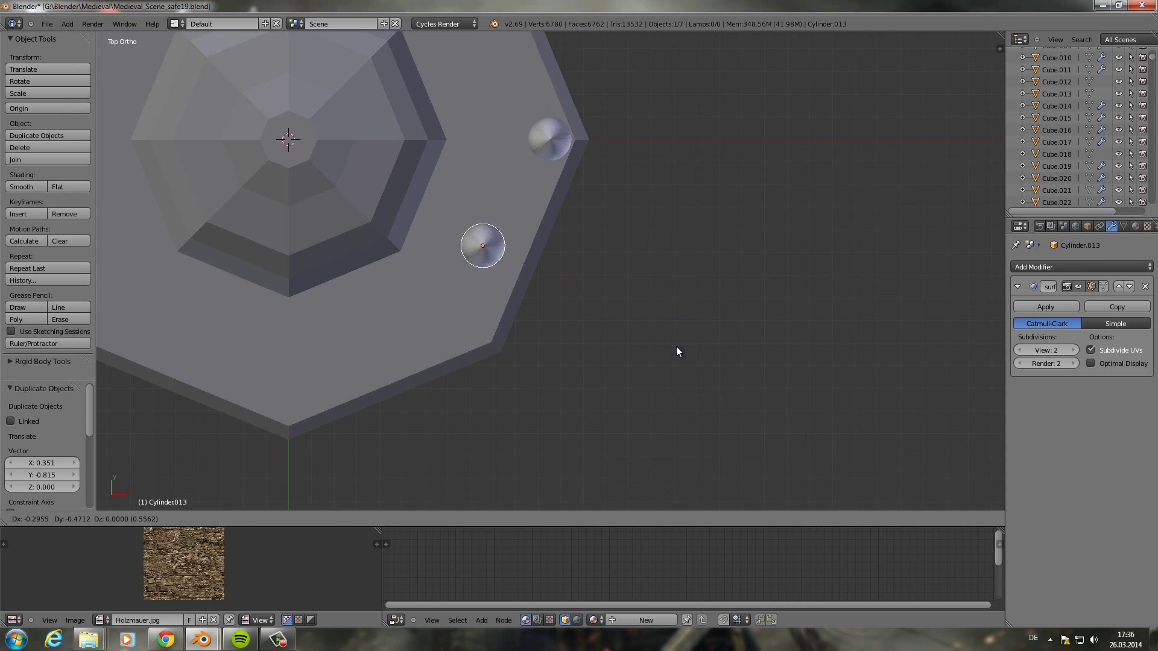
left_click(494, 480)
key("shift+d")
left_click(621, 305)
scroll(621, 305, "down", 2)
middle_click_drag(621, 305, 664, 247)
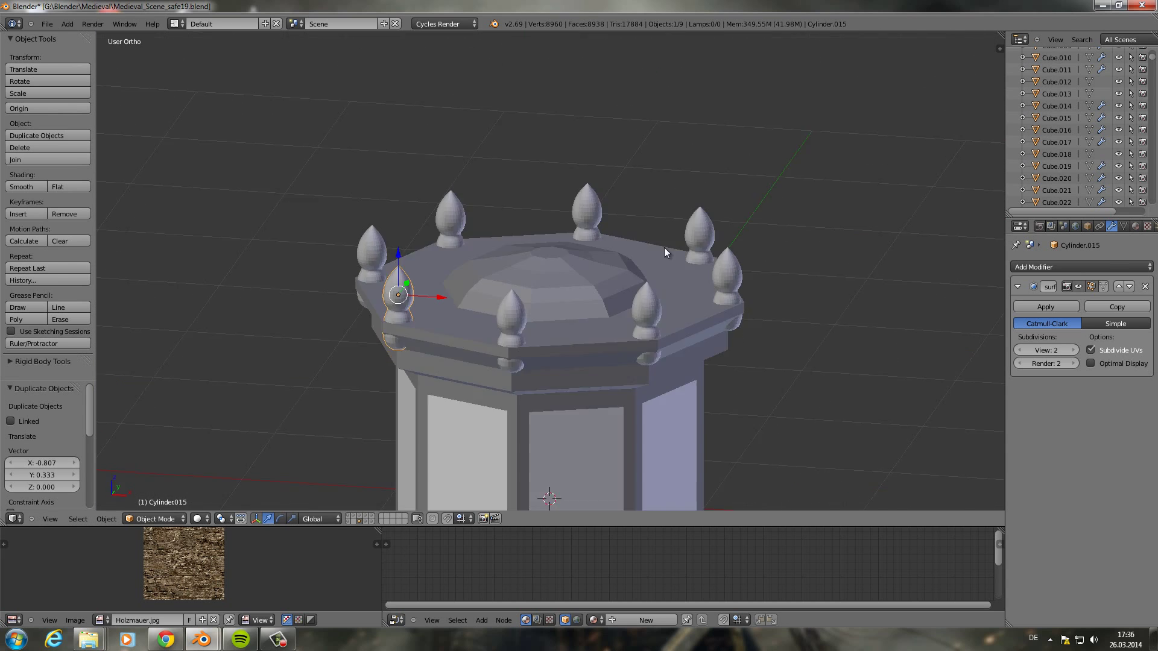
- Edit individual finials' meshes to raise their shapes onto the roof
right_click(574, 266)
key("Tab")
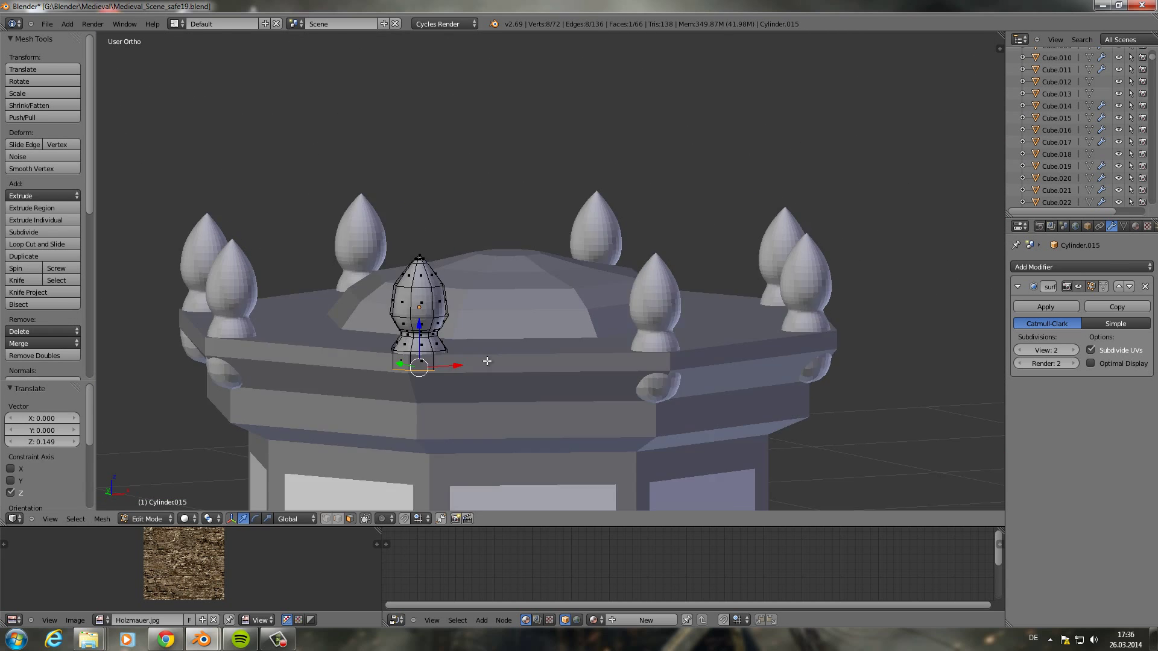
key("KP_1")
key("KP_Decimal")
middle_click_drag(542, 383, 579, 362)
key("Tab")
right_click(646, 322)
key("Tab")
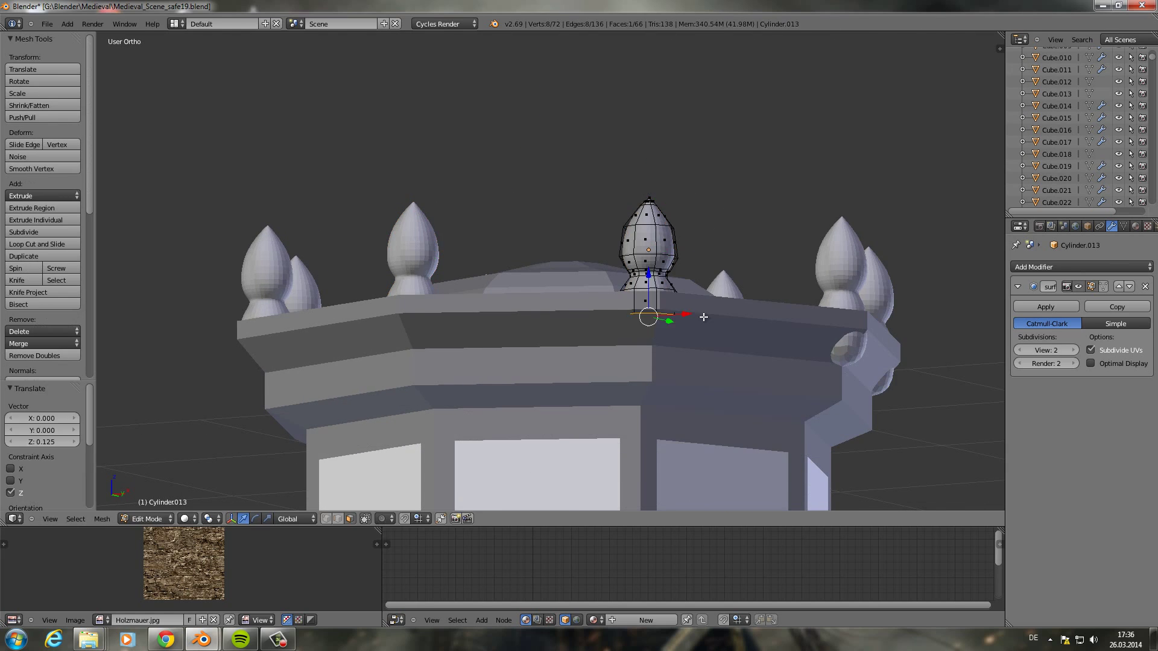
middle_click_drag(646, 322, 600, 355)
key("Tab")
- Lift another finial's geometry above the roof, then orbit toward the bottom knob
right_click(574, 198)
key("Tab")
middle_click_drag(563, 258, 572, 279)
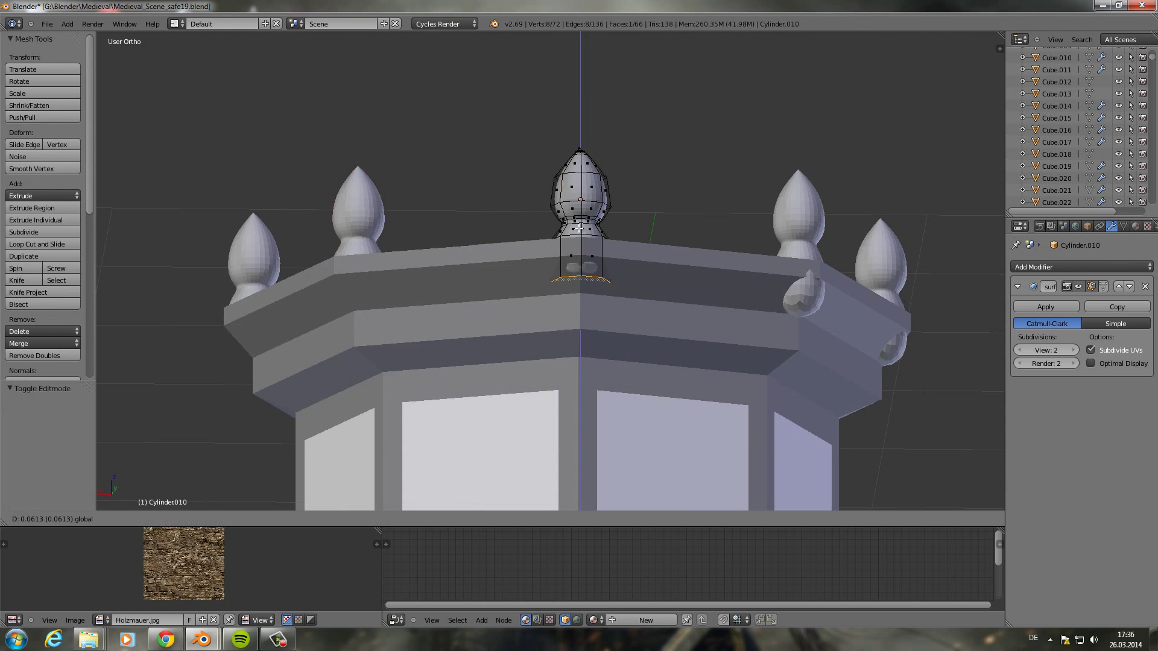
key("Tab")
scroll(606, 246, "down", 4)
right_click(633, 271)
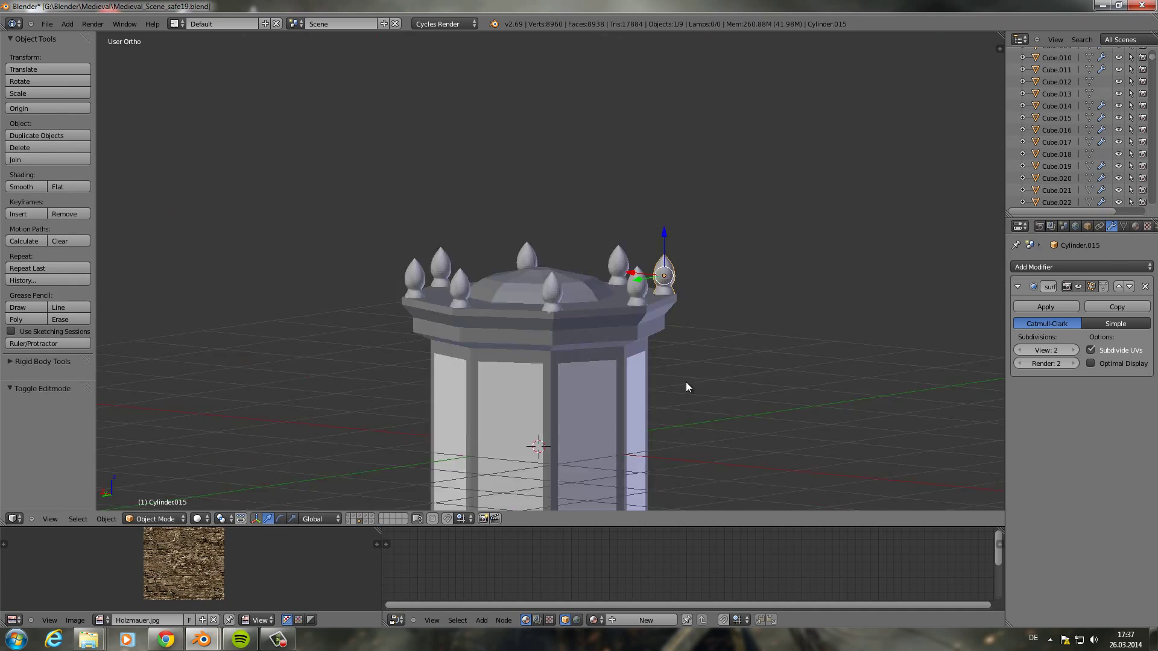
scroll(556, 214, "up", 2)
middle_click_drag(556, 213, 660, 303)
scroll(609, 325, "up", 3)
- Extrude and scale the bottom loops into a second, smaller ball beneath the lantern's knob
right_click(530, 404)
key("Tab")
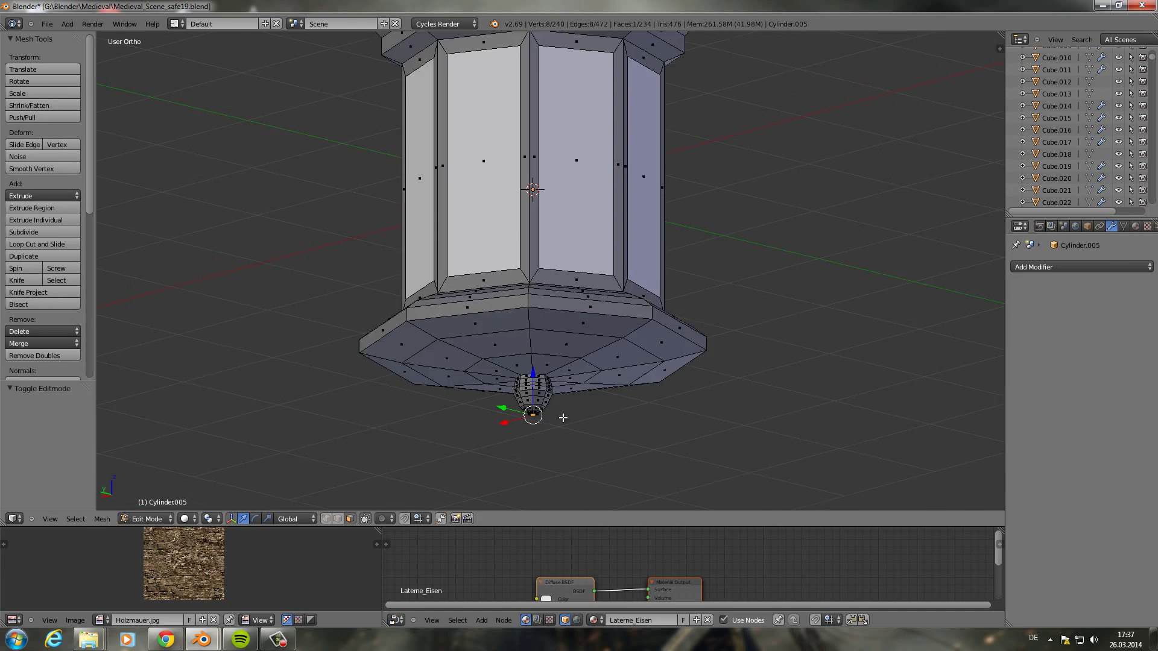
key("e")
left_click(884, 367)
scroll(784, 398, "up", 3)
key("s")
left_click(693, 422)
key("e")
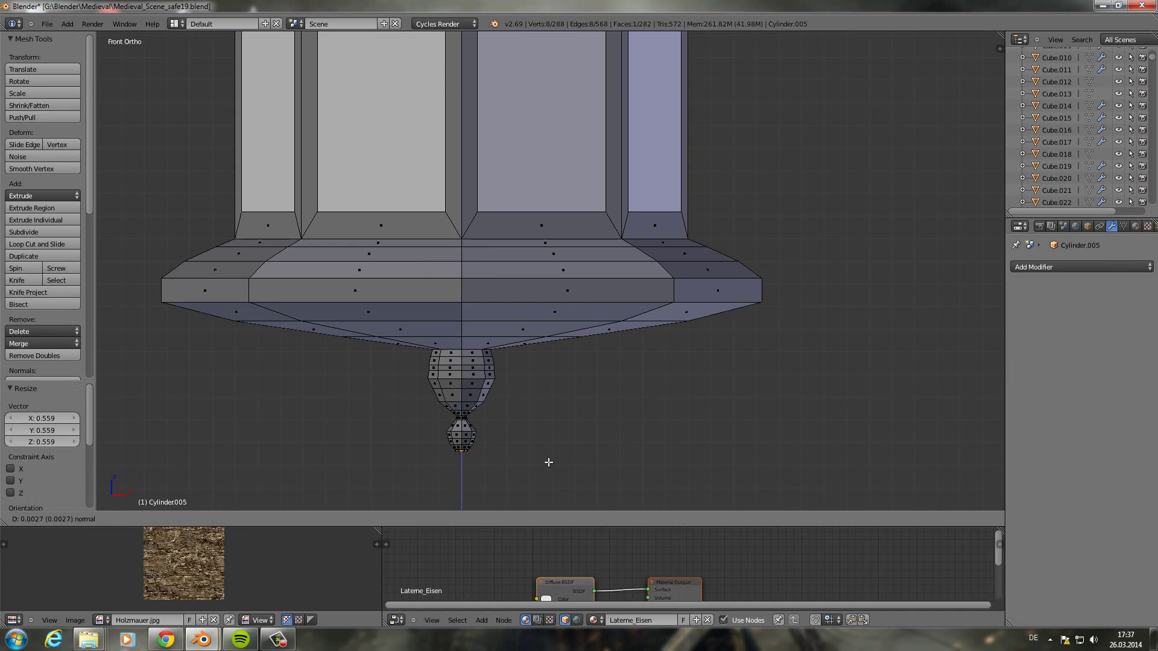
left_click(549, 461)
scroll(600, 461, "down", 4)
- Extrude a lantern-base face, shrink it, and rotate it in top view
middle_click_drag(600, 460, 667, 331)
scroll(711, 369, "up", 2)
right_click(569, 345)
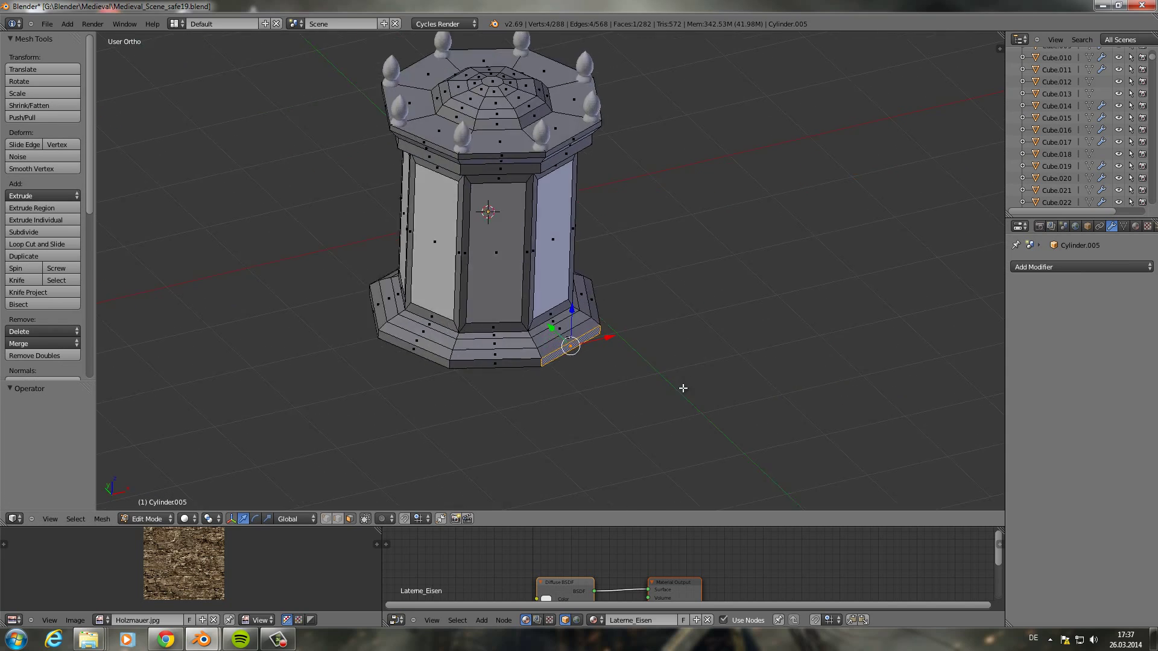
mouse_move(683, 387)
middle_mouse_down()
mouse_move(628, 356)
mouse_move(679, 360)
middle_mouse_up()
scroll(680, 360, "up", 3)
key("e")
key("s")
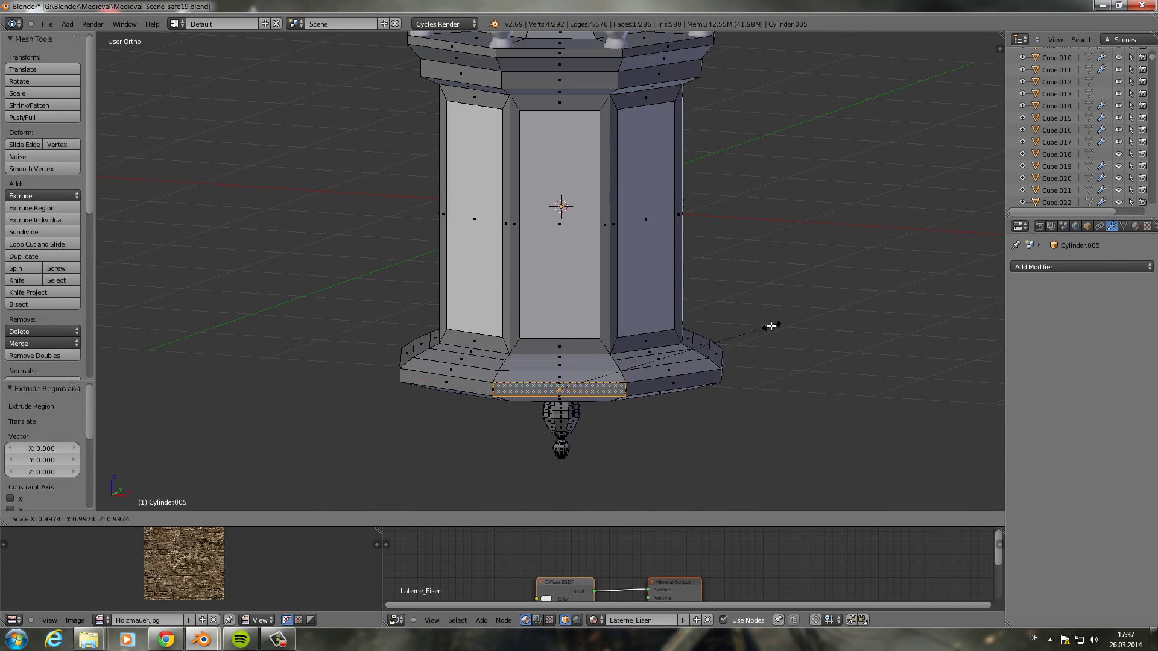
left_click(627, 369)
key("KP_7")
key("r")
left_click(630, 384)
- Extrude the base face outward once more, then return to Object Mode
key("e")
left_click(633, 359)
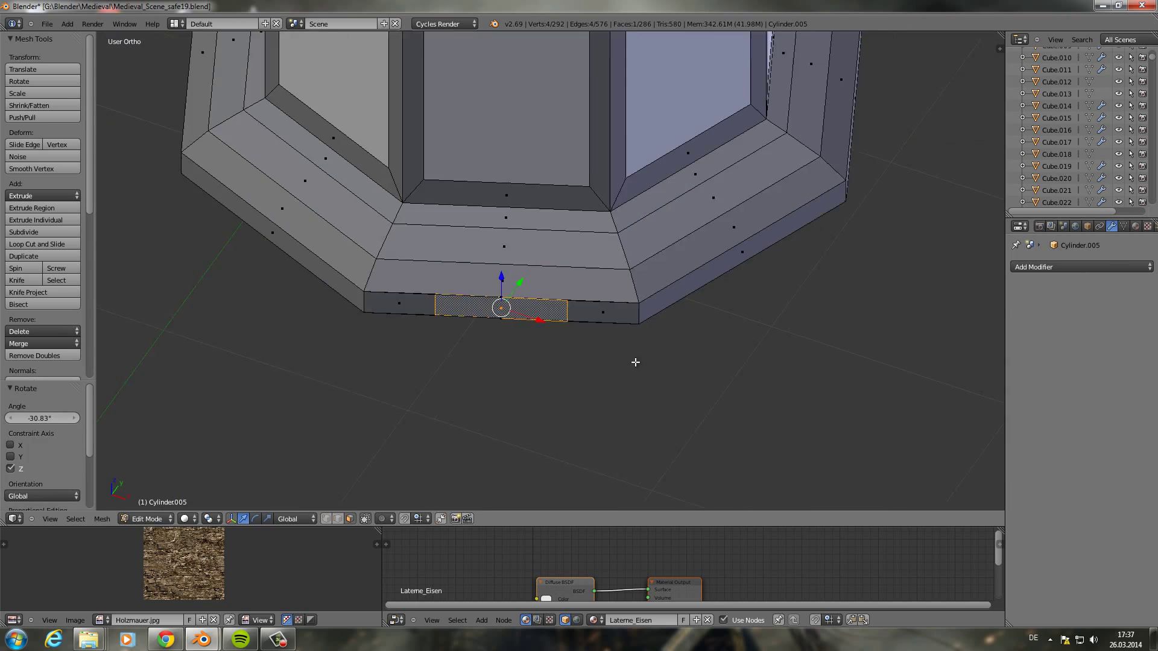
scroll(633, 359, "down", 3)
mouse_move(685, 401)
middle_mouse_down()
mouse_move(678, 349)
mouse_move(657, 335)
mouse_move(651, 362)
middle_mouse_up()
key("Tab")
key("shift+a")
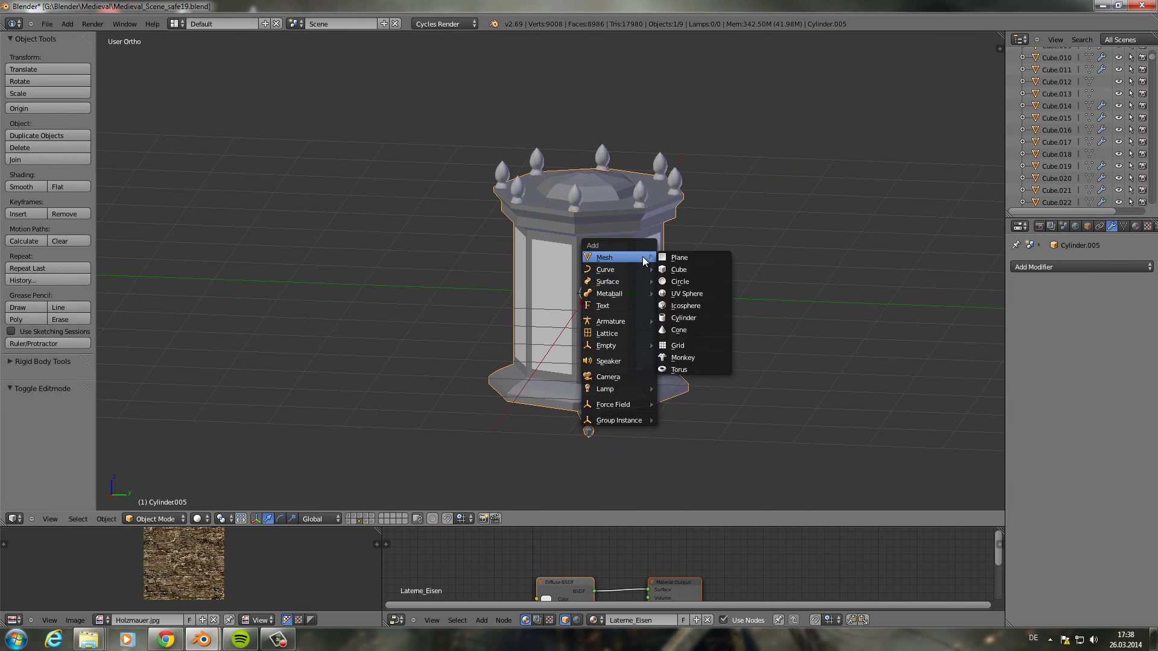
key("Escape")
- Move the hanging sign by the house to another layer
key("3")
key("KP_0")
right_click(601, 300)
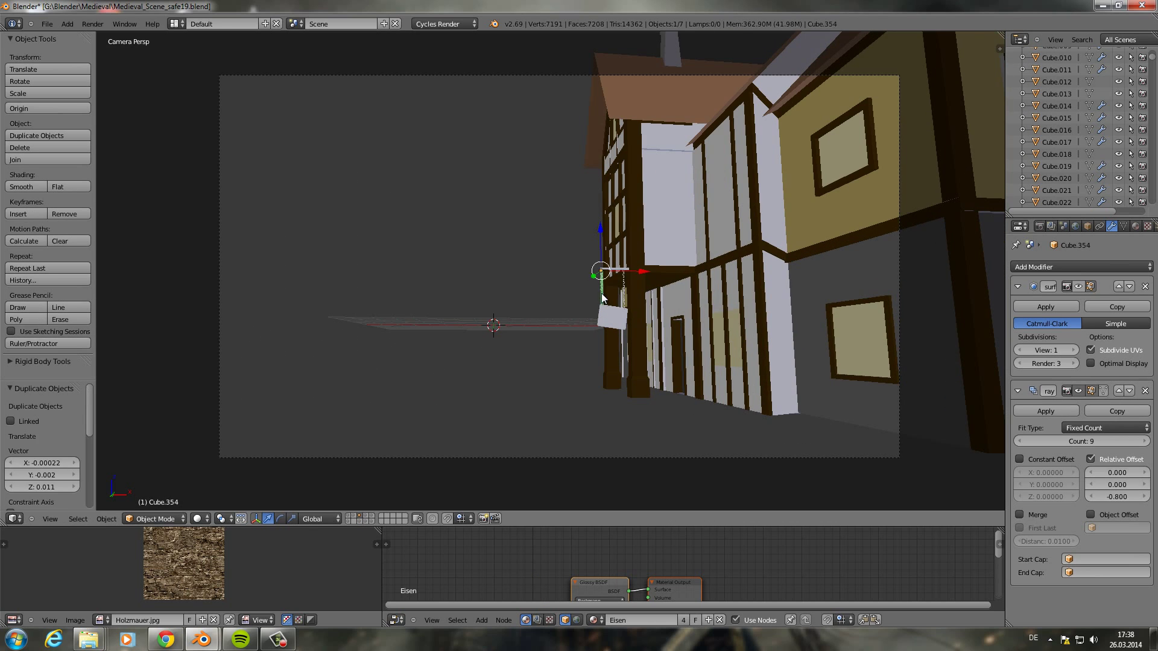
key("m")
left_click(601, 296)
- Snap the lantern parts to the 3D cursor, cancelling an attempted scale afterwards
key("1")
key("KP_0")
key("shift+s")
left_click(567, 410)
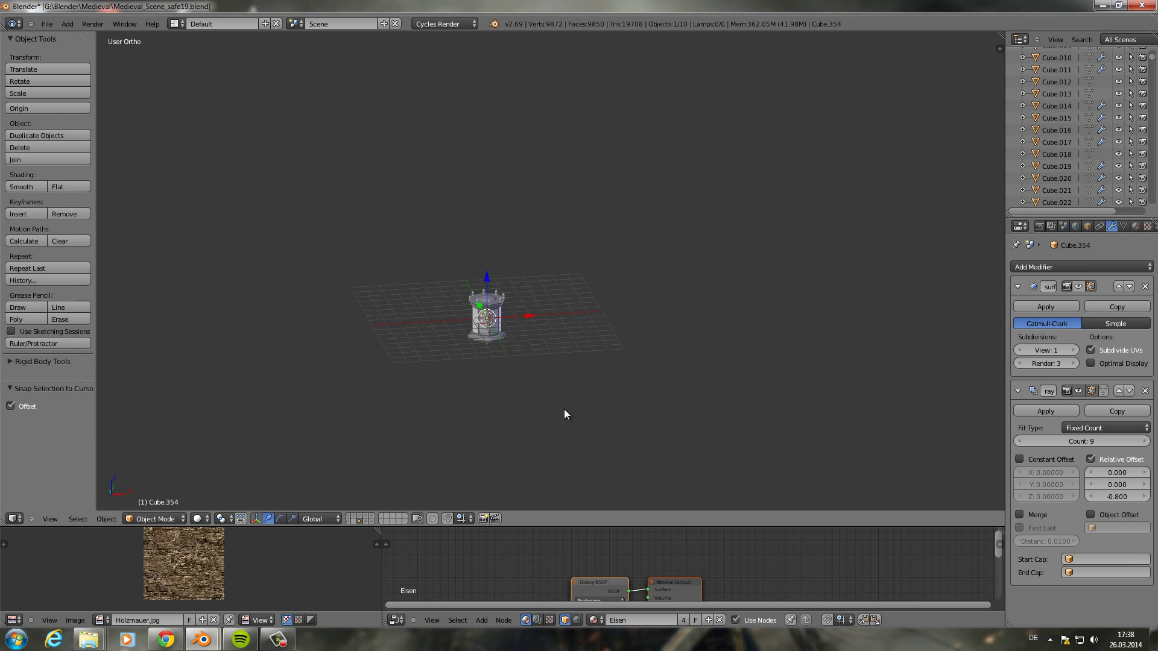
scroll(609, 331, "up", 3)
scroll(585, 369, "up", 2)
key("a")
key("s")
key("0")
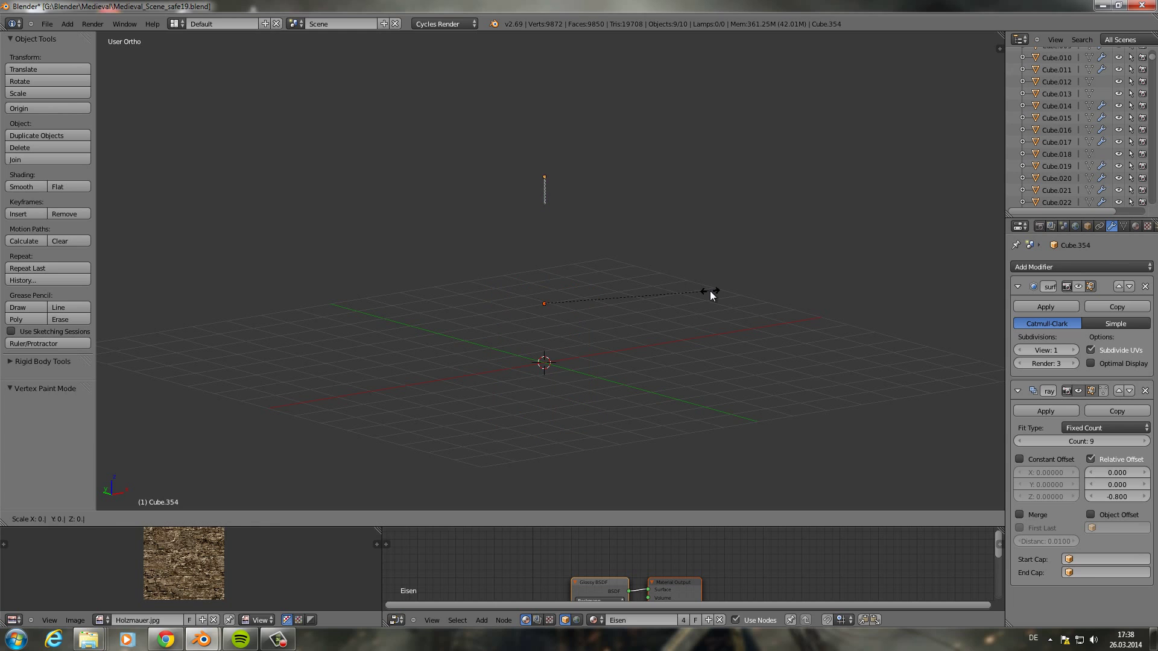
key("Escape")
- Add a cylinder scaled to 0.25 and rotated 90° about X
scroll(657, 410, "up", 3)
scroll(667, 440, "up", 3)
scroll(674, 449, "up", 5)
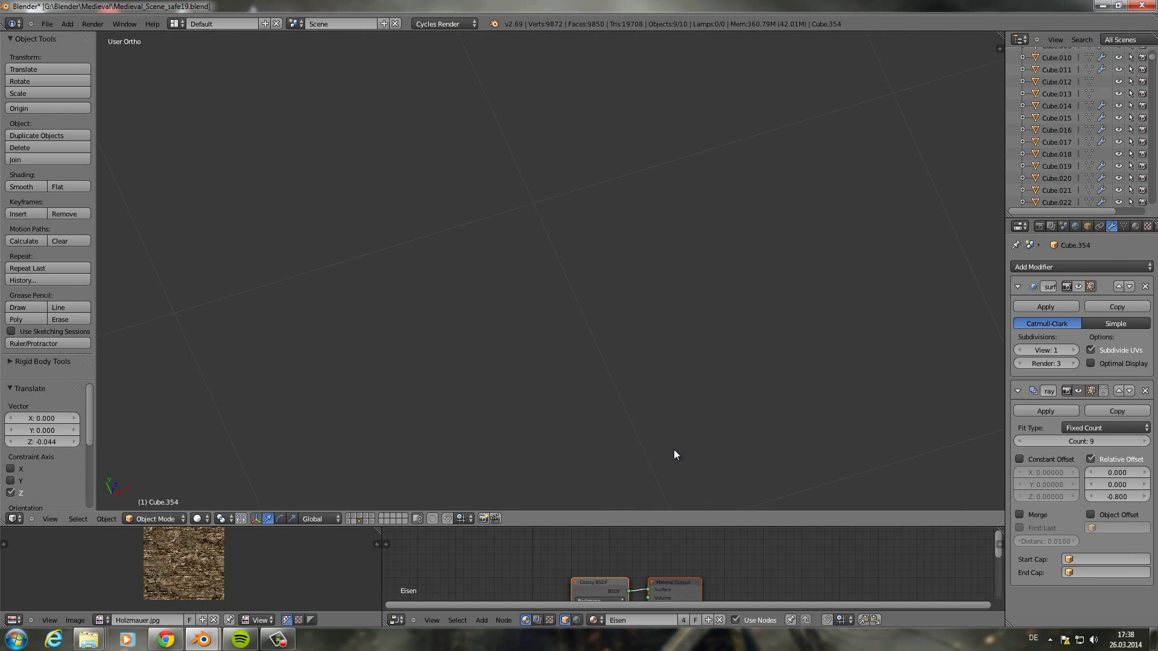
scroll(674, 450, "down", 5)
middle_click_drag(708, 324, 689, 246)
scroll(660, 354, "down", 5)
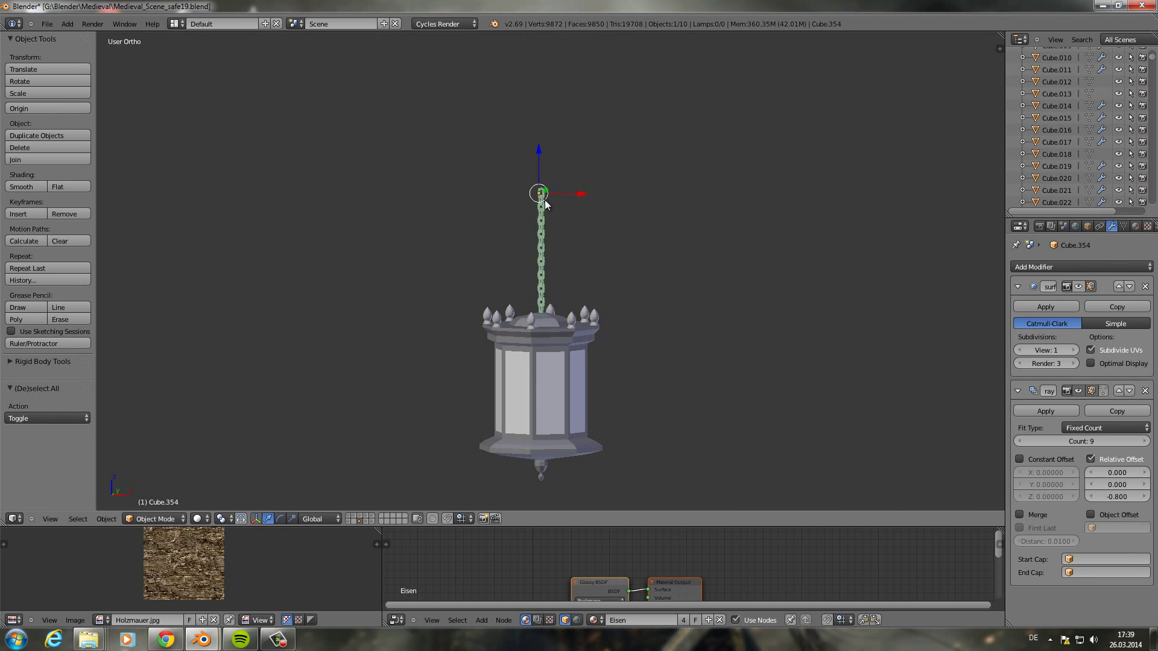
key("shift+a")
left_click(603, 252)
type("s.25")
key("Return")
type("r")
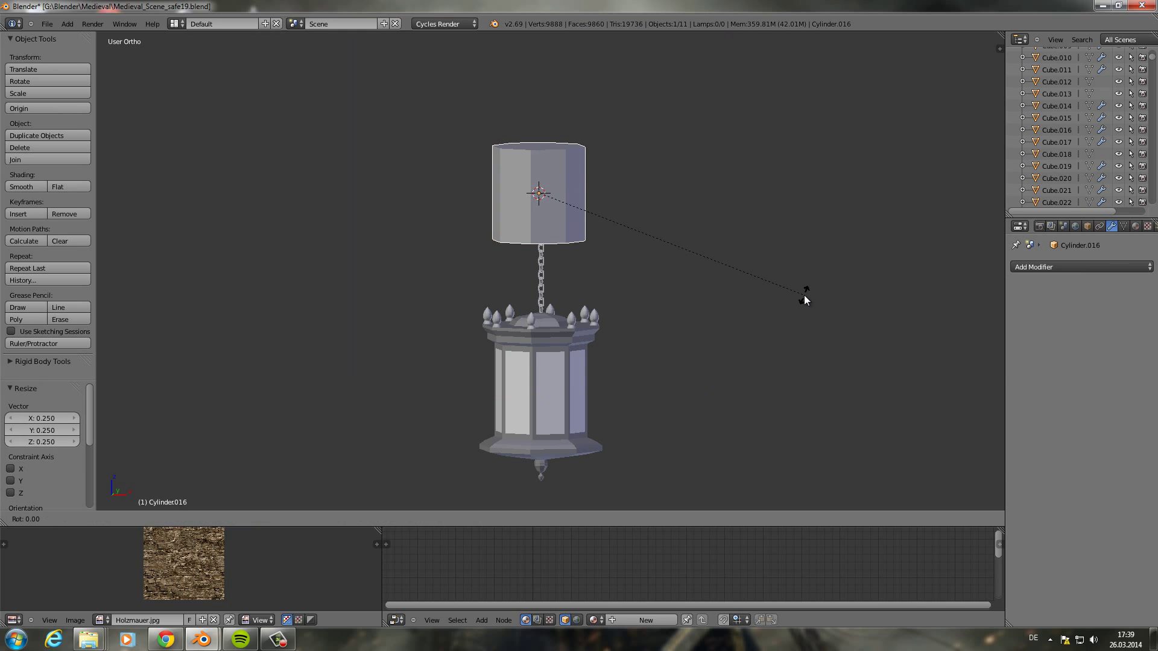
type("x90")
key("Return")
- Shrink the cylinder by 0.25 again and extrude its end face in Edit Mode
type("s.25")
key("Return")
scroll(583, 184, "up", 5)
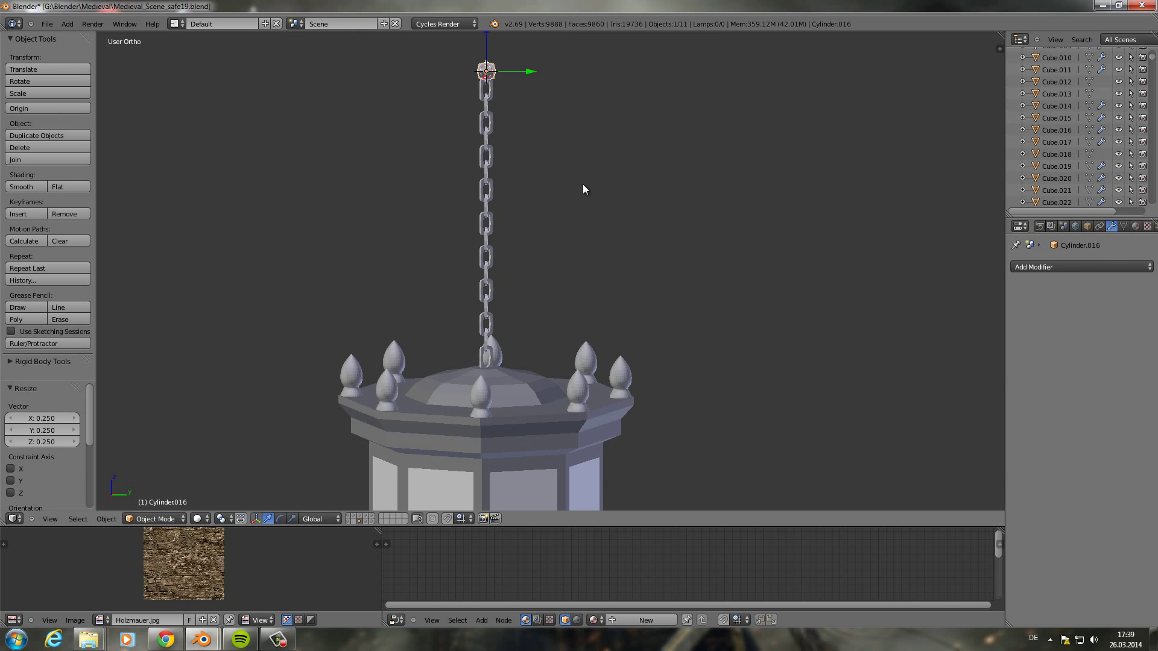
left_click(715, 229)
mouse_move(715, 230)
middle_mouse_down()
mouse_move(638, 269)
mouse_move(675, 289)
mouse_move(653, 270)
middle_mouse_up()
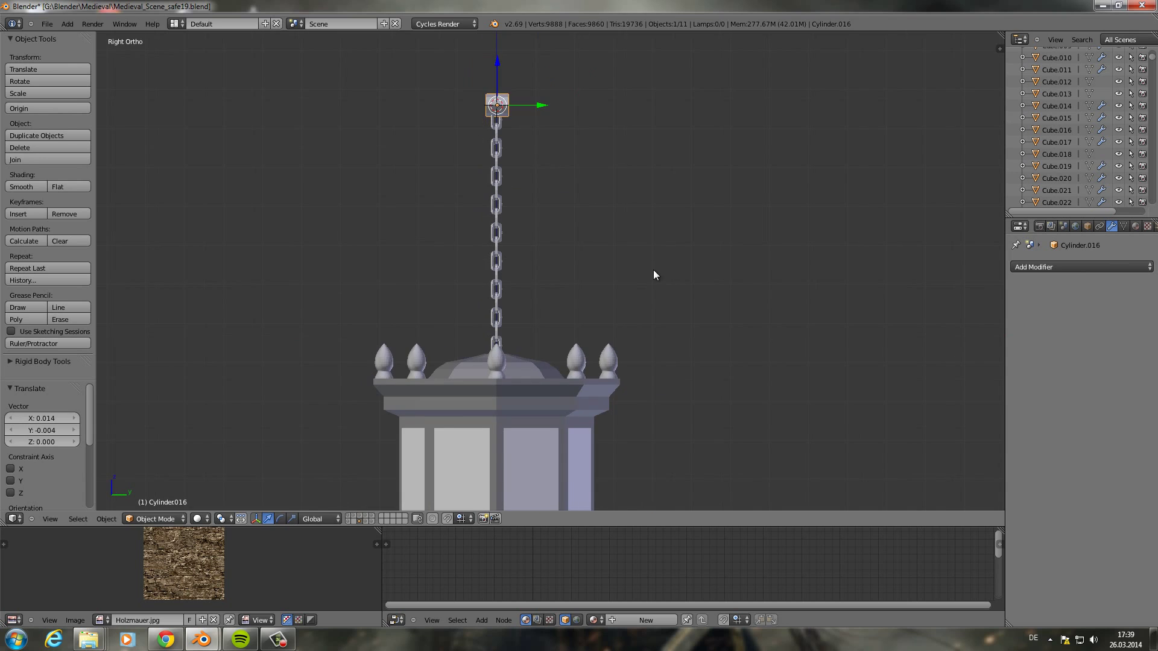
key("Tab")
key("KP_3")
key("e")
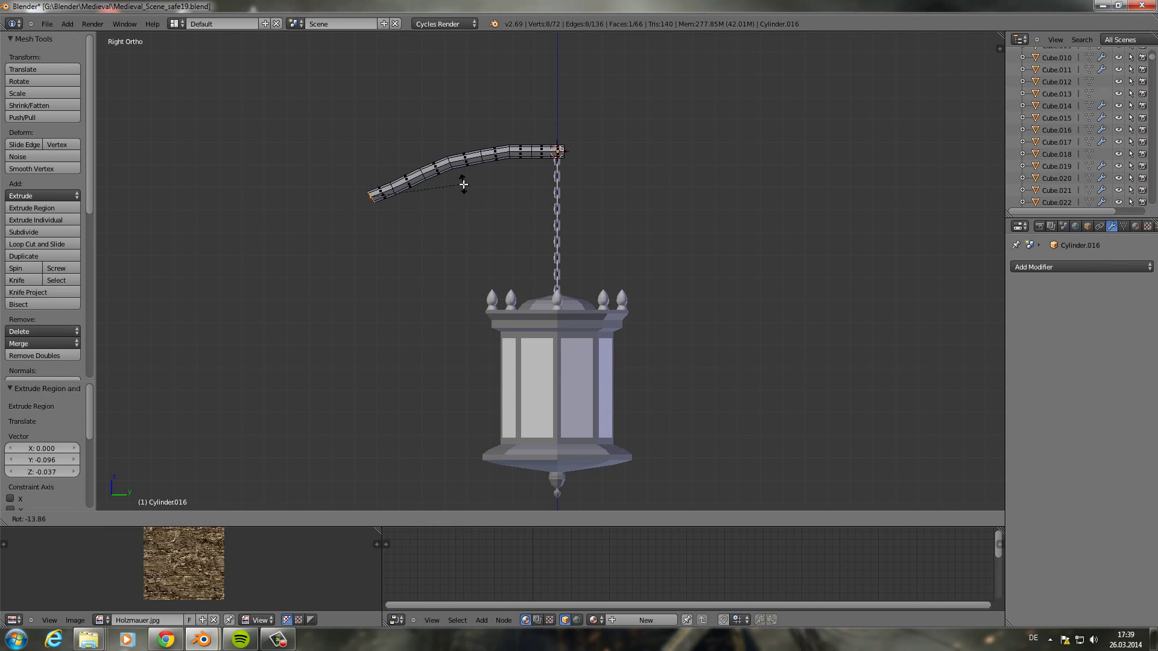
- Extrude the cylinder's end outward, rotating to bend the arm, then downward
middle_click_drag(519, 236, 543, 240)
key("e")
key("r")
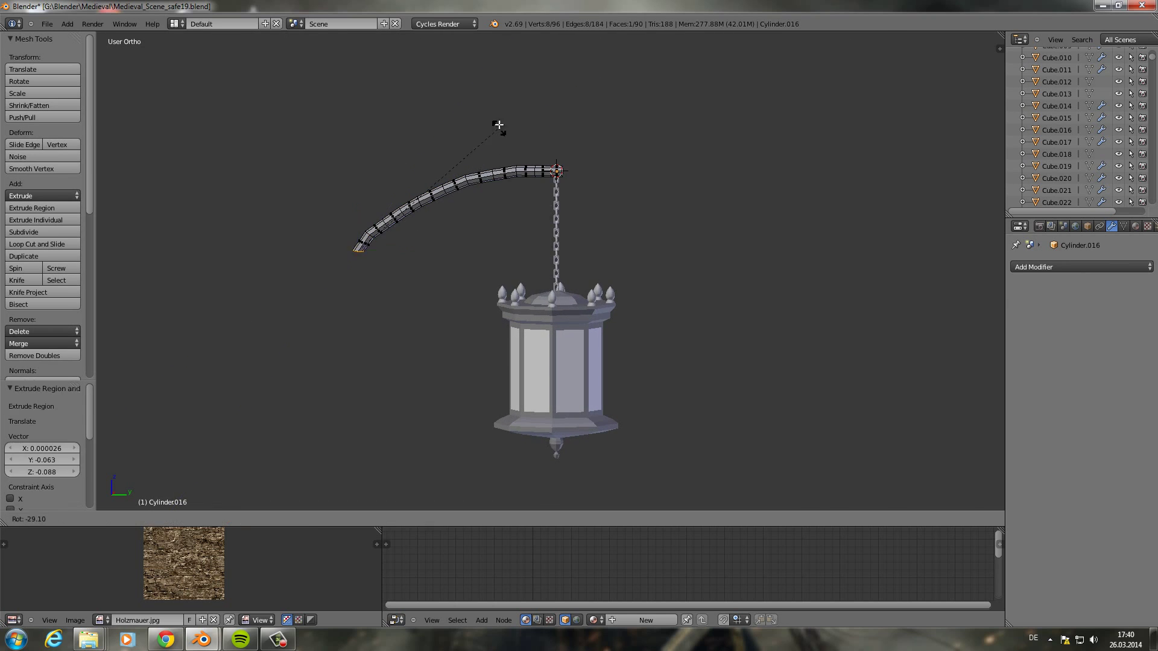
left_click(499, 124)
scroll(669, 181, "up", 3)
key("e")
left_click(668, 393)
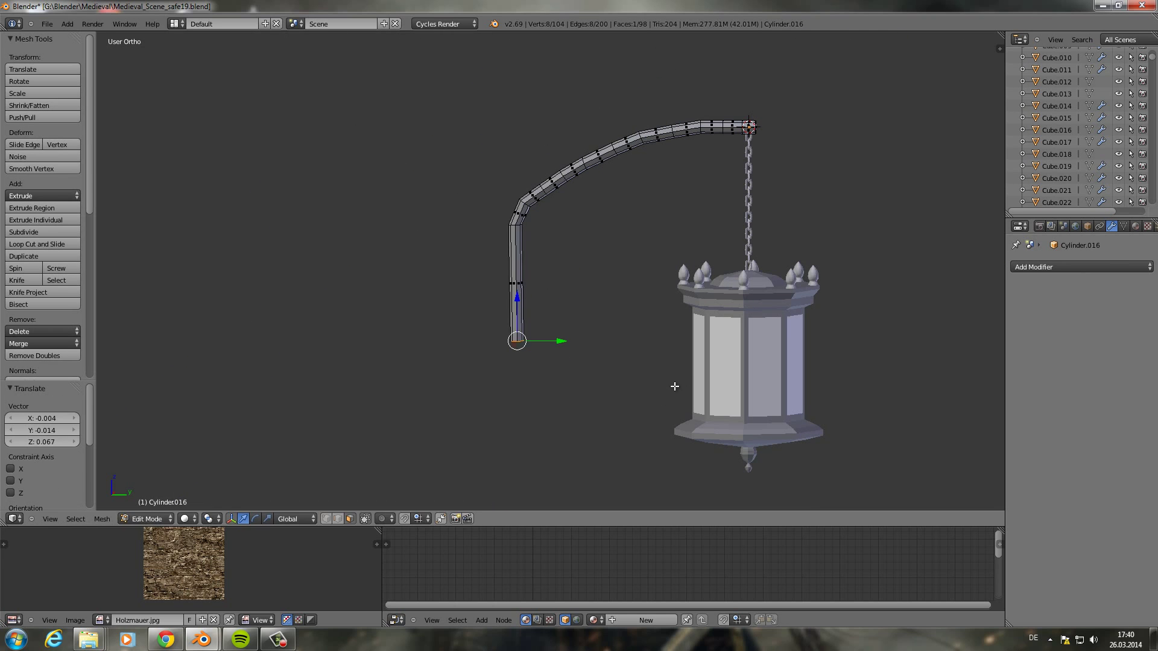
left_click(673, 385)
- Add a short bottom segment and a diagonal extrusion at the arm's base
middle_click_drag(649, 382, 635, 356)
key("e")
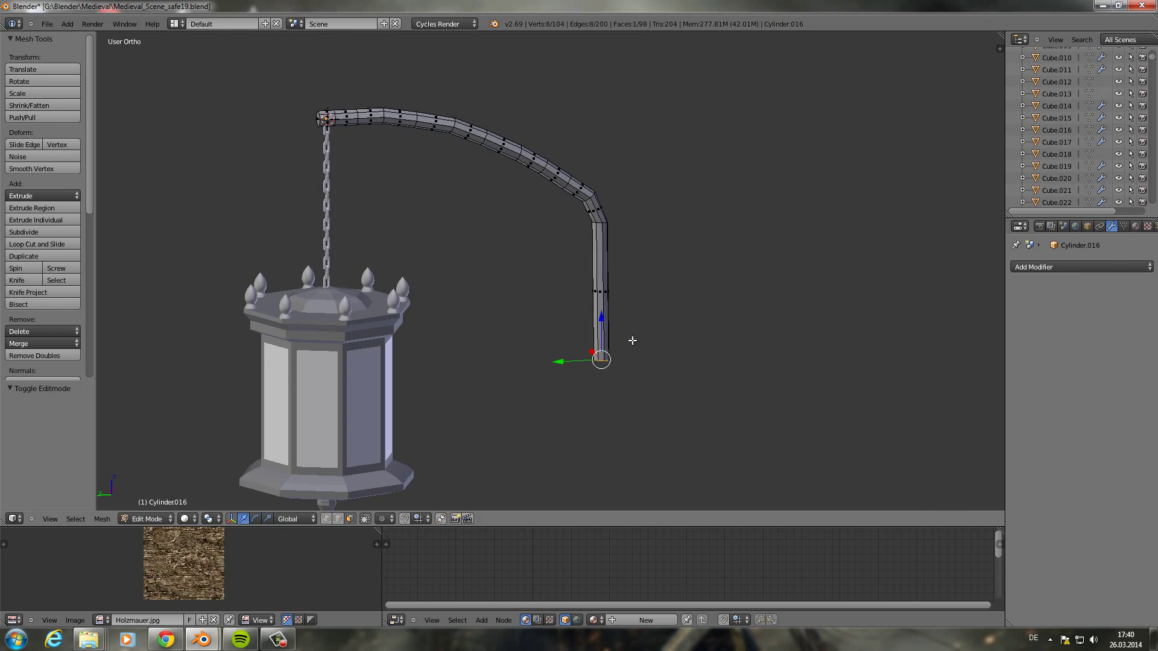
left_click(627, 338)
scroll(671, 410, "up", 3)
key("KP_3")
scroll(653, 296, "up", 2)
key("e")
left_click(653, 297)
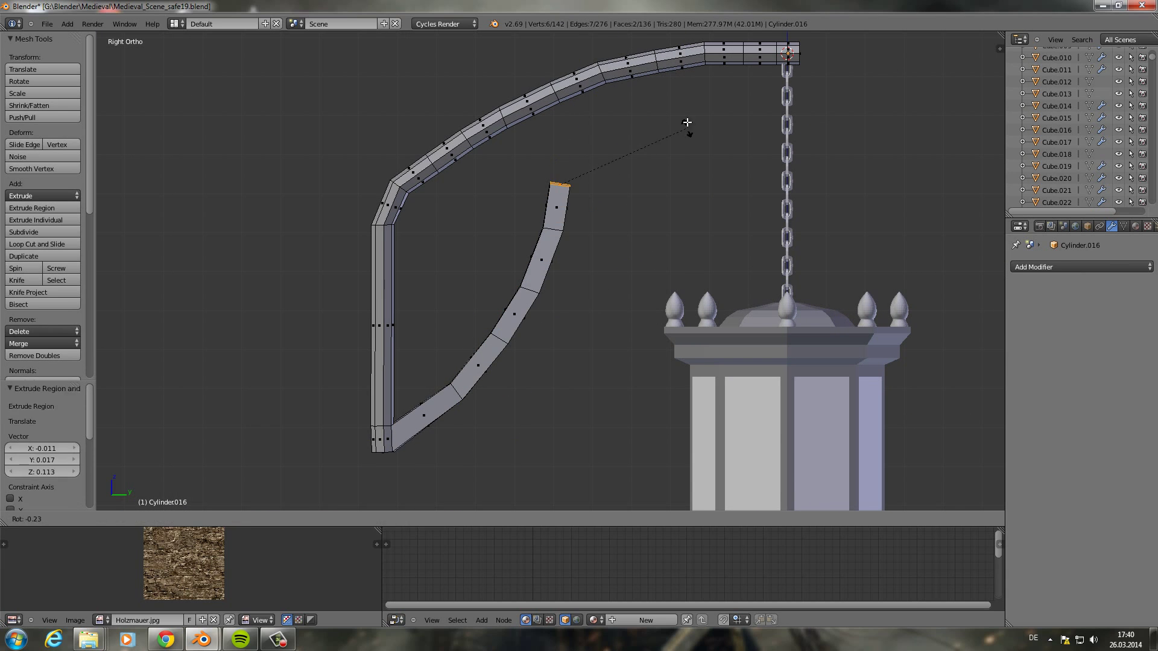
- Return to Object Mode and orbit to view the lantern with its bracket arm
scroll(698, 183, "down", 3)
key("Tab")
mouse_move(697, 183)
middle_mouse_down()
mouse_move(765, 383)
mouse_move(523, 308)
mouse_move(692, 256)
mouse_move(603, 301)
middle_mouse_up()
key("Tab")
key("Tab")
scroll(601, 240, "up", 2)
middle_click_drag(602, 244, 687, 328)
- Set the Laterne_Glass material's surface shader to Glass BSDF
key("KP_7")
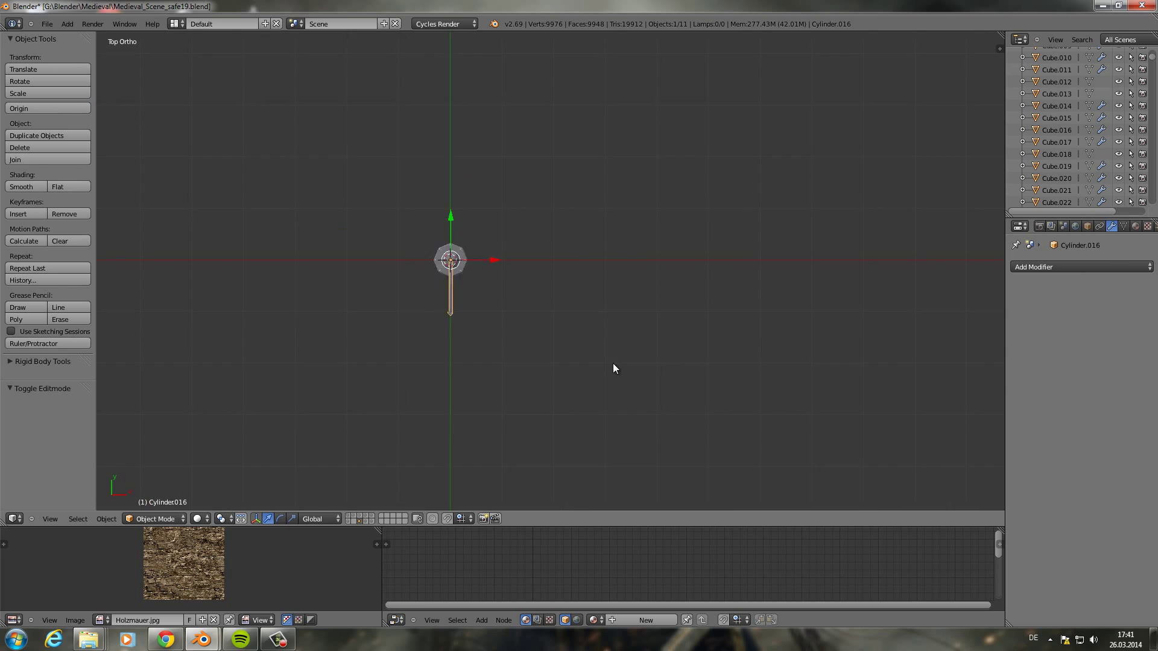
scroll(621, 367, "up", 2)
mouse_move(634, 367)
middle_mouse_down()
mouse_move(674, 256)
mouse_move(627, 297)
middle_mouse_up()
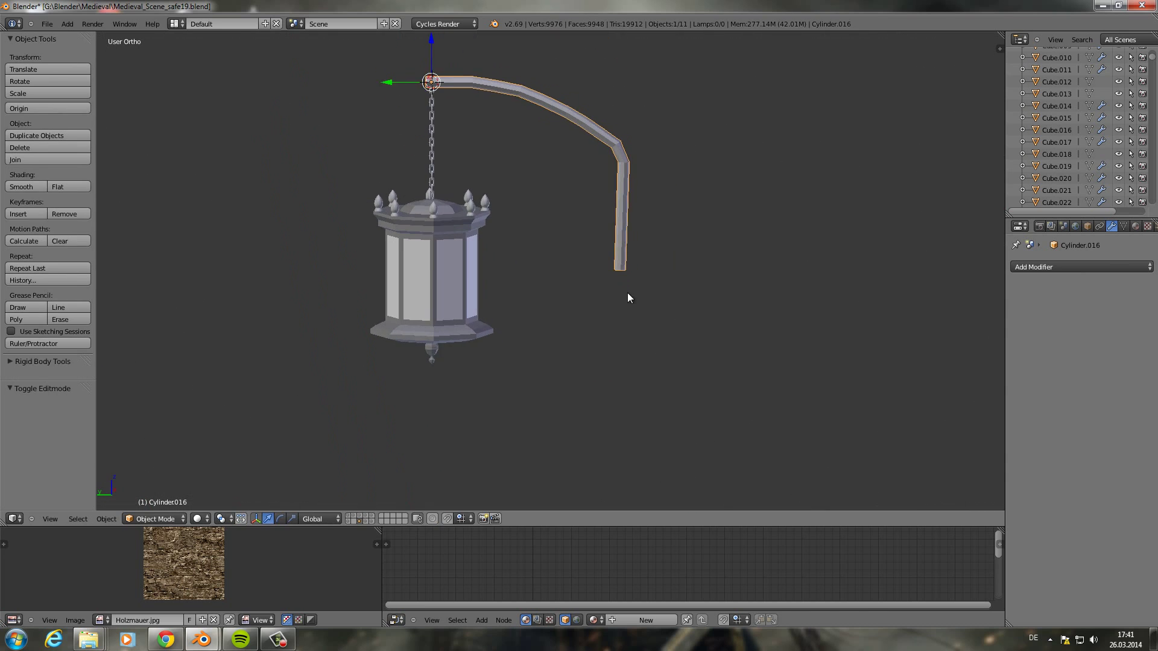
left_click(1135, 227)
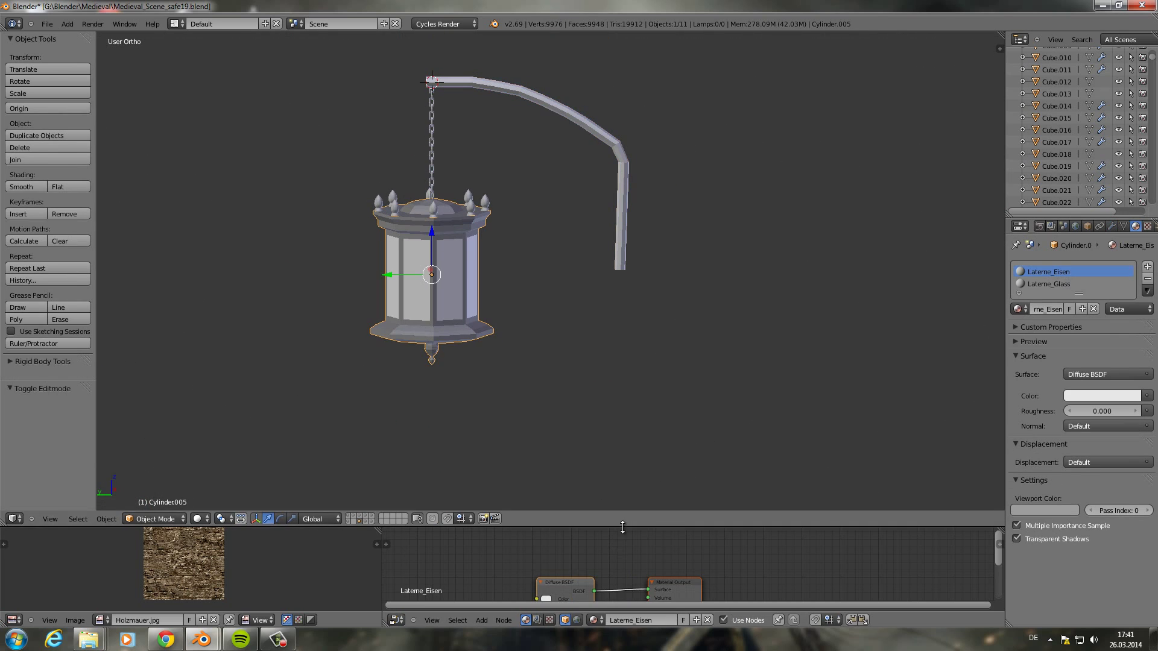
left_click_drag(622, 528, 622, 372)
left_click(1107, 374)
left_click(1050, 283)
left_click(1107, 374)
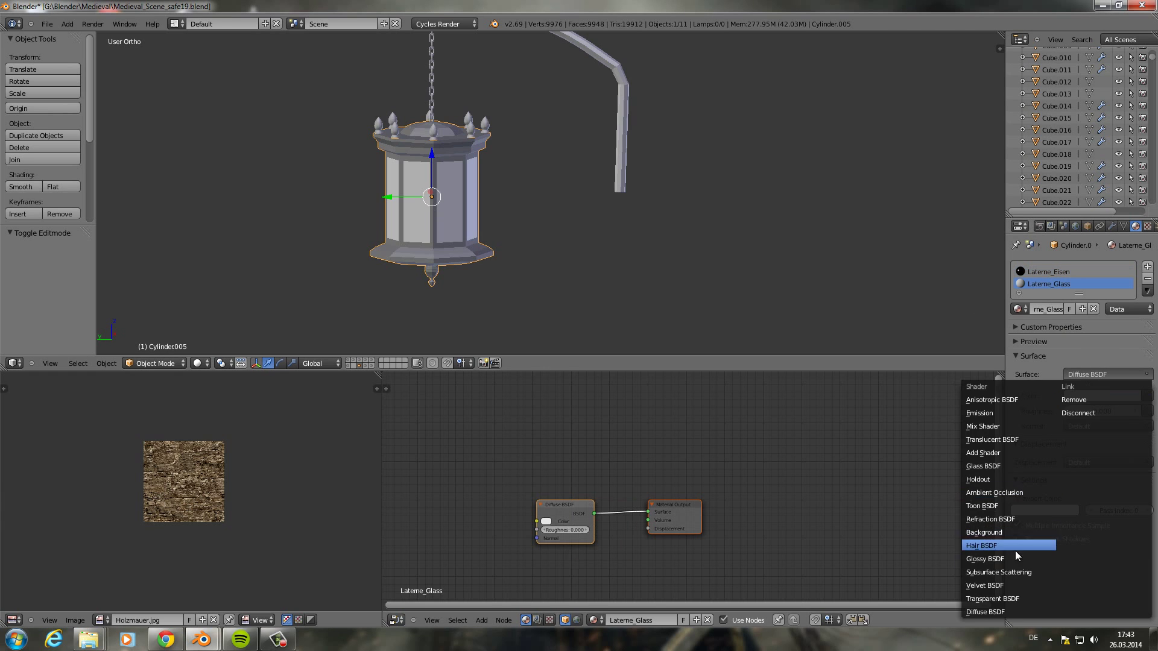
left_click(983, 466)
- Add a yellow point lamp of strength 25 at the lantern's position
key("shift+s")
left_click(591, 263)
key("shift+a")
left_click(603, 362)
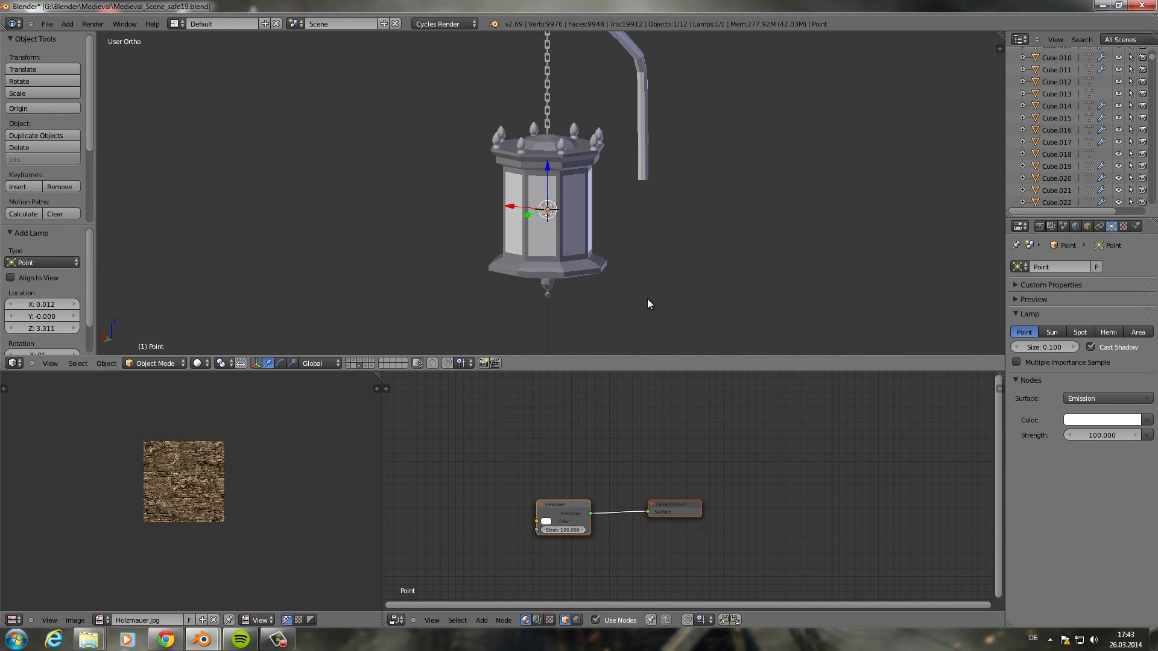
left_click(1101, 419)
left_click(1056, 320)
left_click(1102, 435)
type("25")
key("Return")
- Zoom out to show the street scene around the lantern in top view
scroll(708, 271, "up", 2)
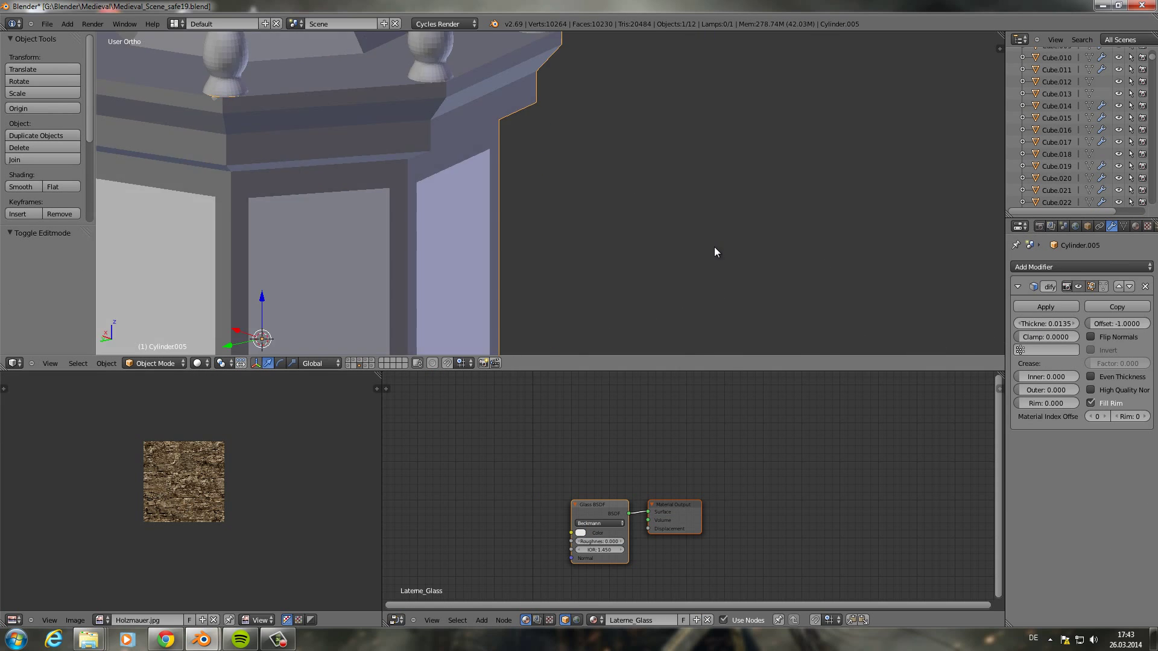
key("KP_5")
key("a")
scroll(663, 226, "down", 5)
scroll(620, 302, "down", 2)
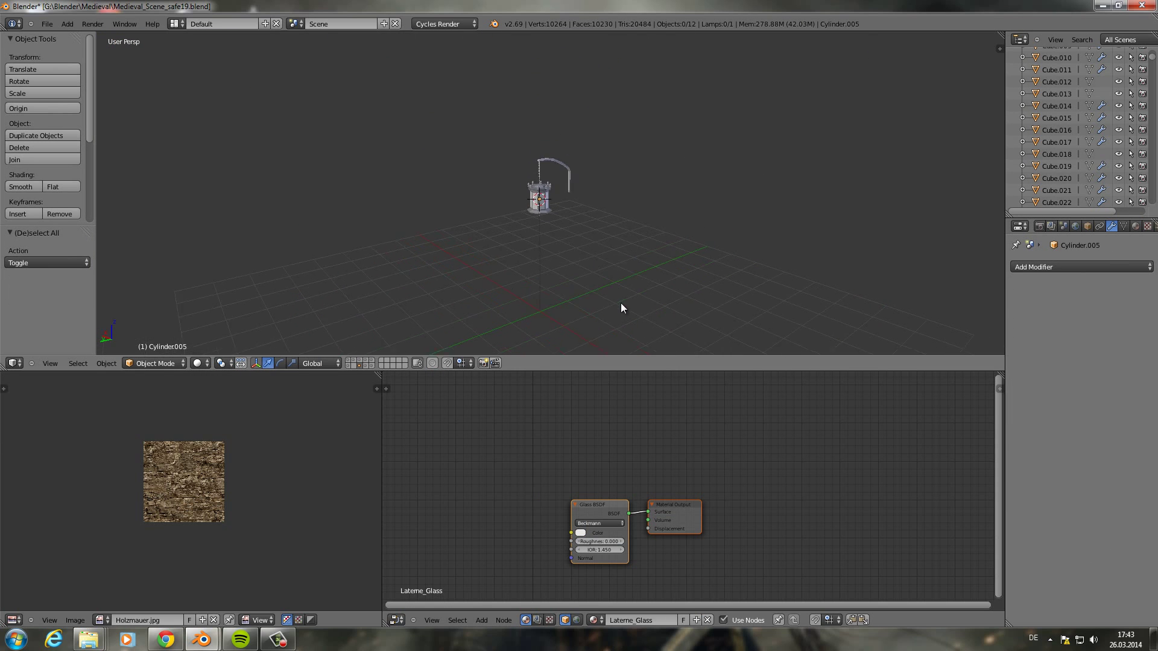
key("a")
key("KP_7")
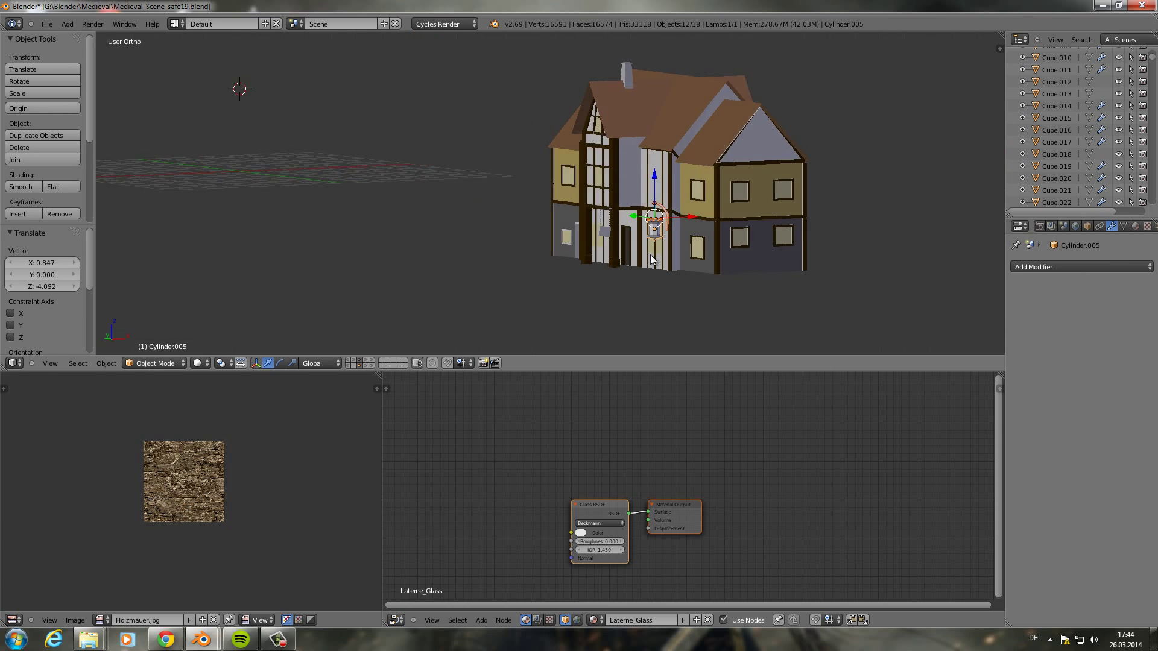
- Move the lantern along Y and Z against the half-timbered wall beside the sign
scroll(348, 223, "up", 3)
key("g")
left_click(480, 274)
mouse_move(480, 273)
middle_mouse_down()
mouse_move(338, 211)
mouse_move(557, 211)
middle_mouse_up()
key("g")
key("y")
key("z")
left_click(342, 211)
key("KP_5")
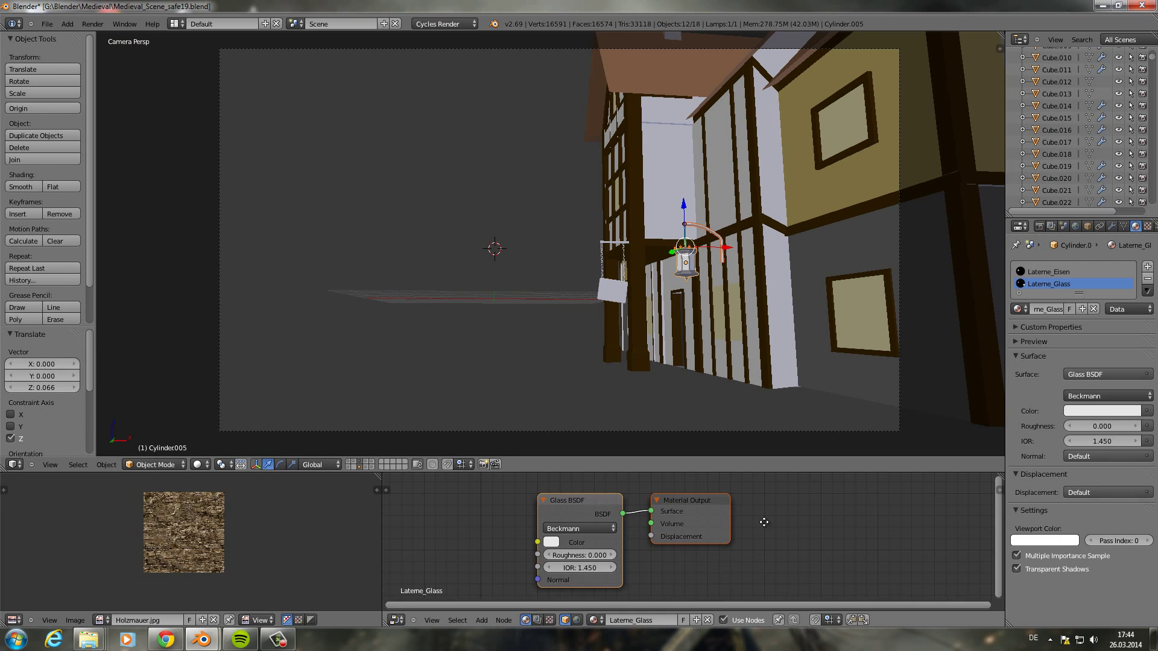
- Save as Medieval_Scene_safe20.blend, preview Rendered shading, then return to Solid
key("ctrl+shift+s")
key("Return")
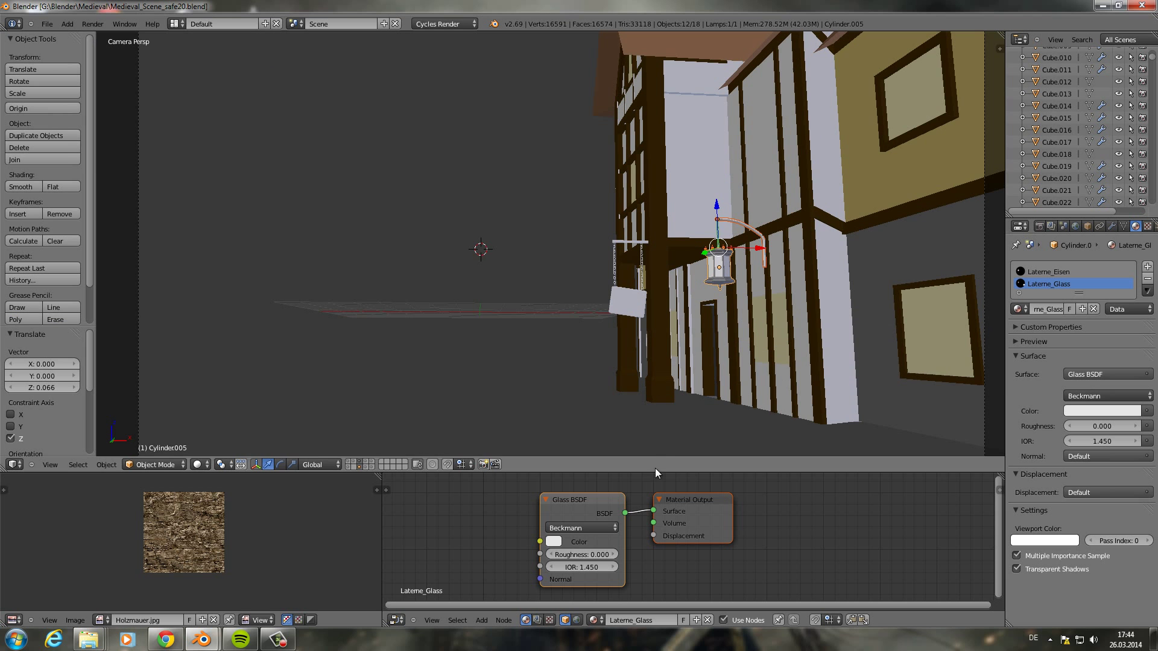
left_click(197, 525)
left_click(220, 449)
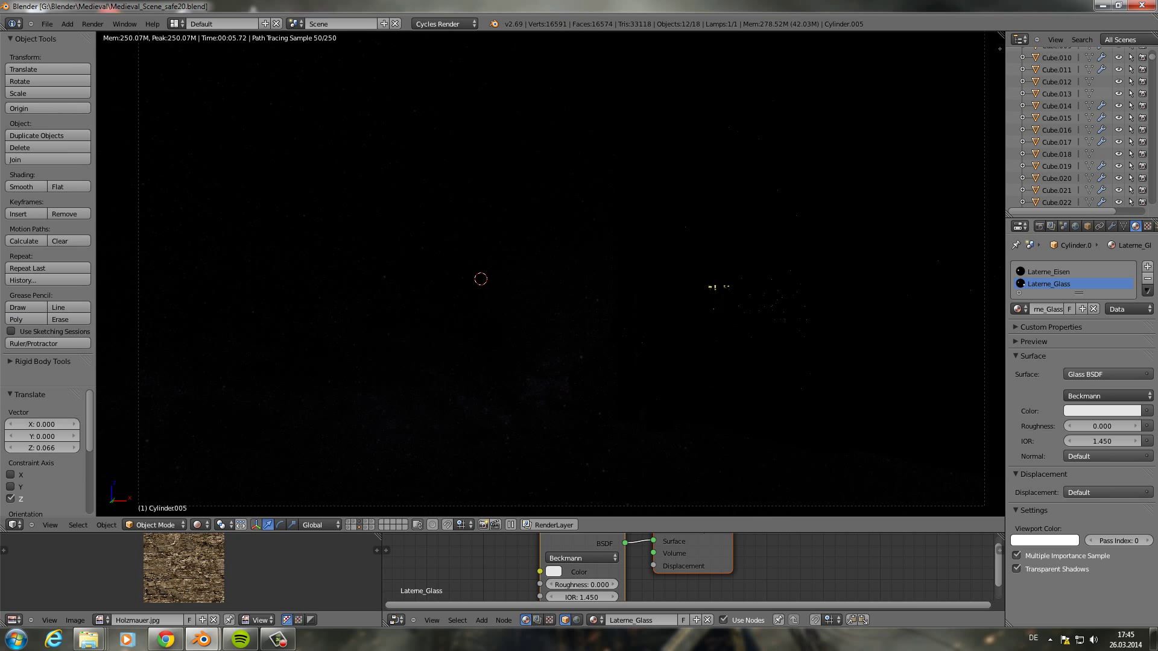
left_click(218, 488)
- Select the house and inspect the material on its window glass face in edit mode
left_click_drag(748, 532, 747, 501)
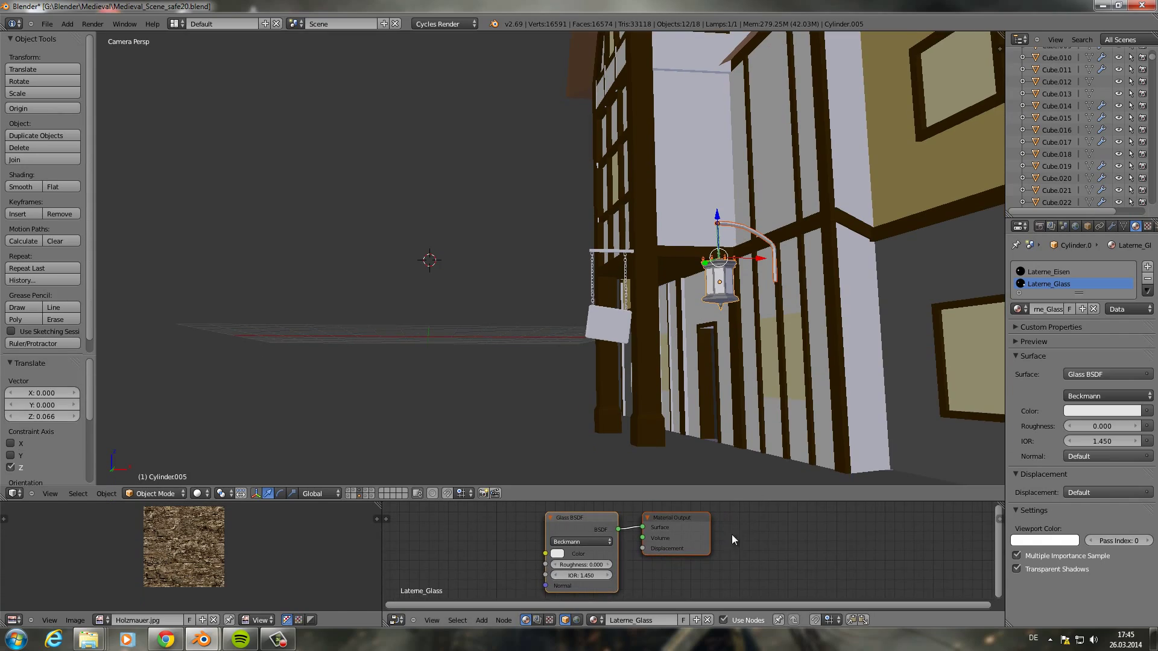
right_click(969, 359)
key("Tab")
scroll(969, 360, "down", 3)
scroll(874, 338, "down", 1)
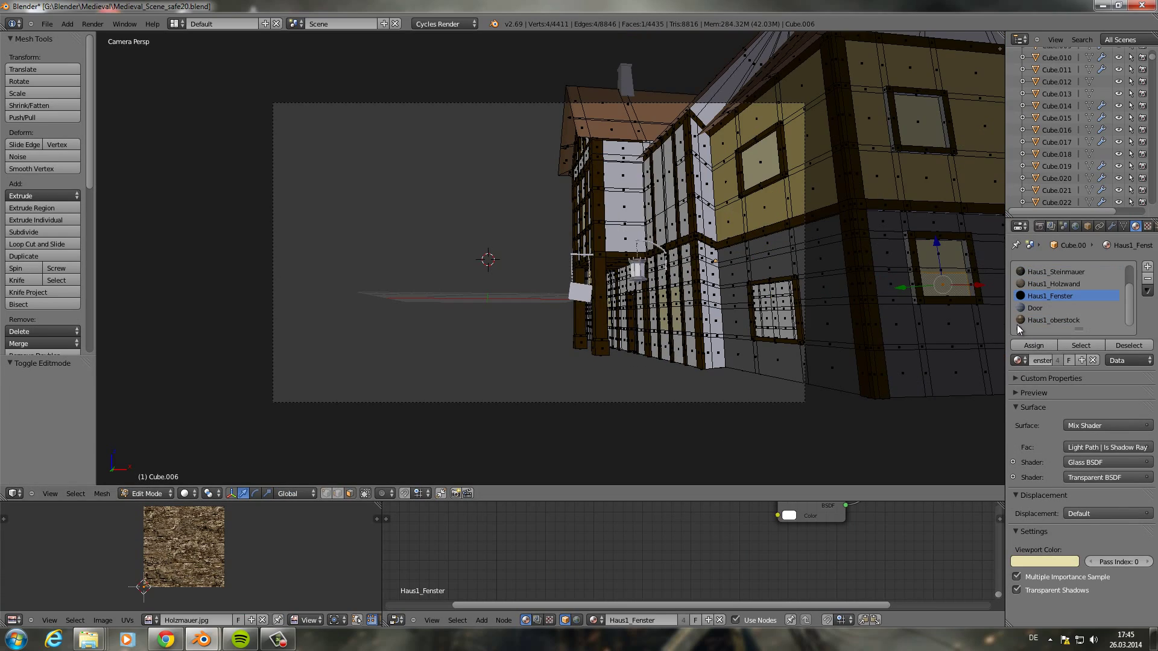
right_click(796, 324)
middle_click_drag(796, 324, 663, 271)
key("Tab")
- Assign Haus1_Fenster to the lantern glass and make its own copy, Haus1_Fenster.001
right_click(624, 259)
key("Tab")
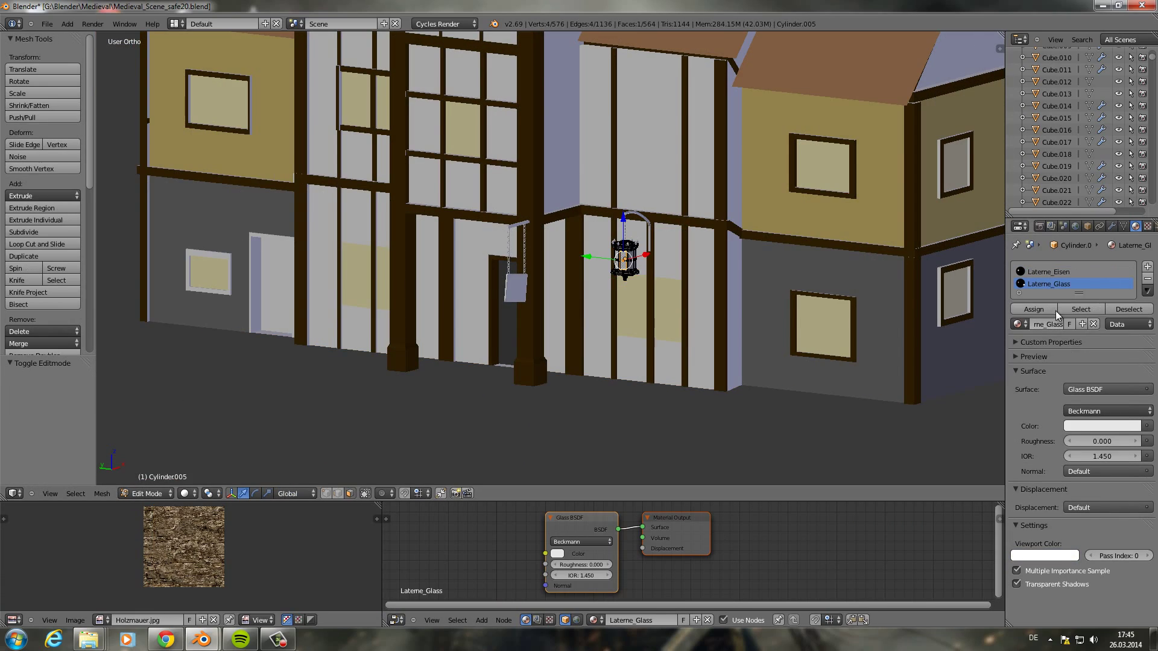
left_click(1018, 323)
type("haus")
left_click(1052, 367)
key("Tab")
key("KP_0")
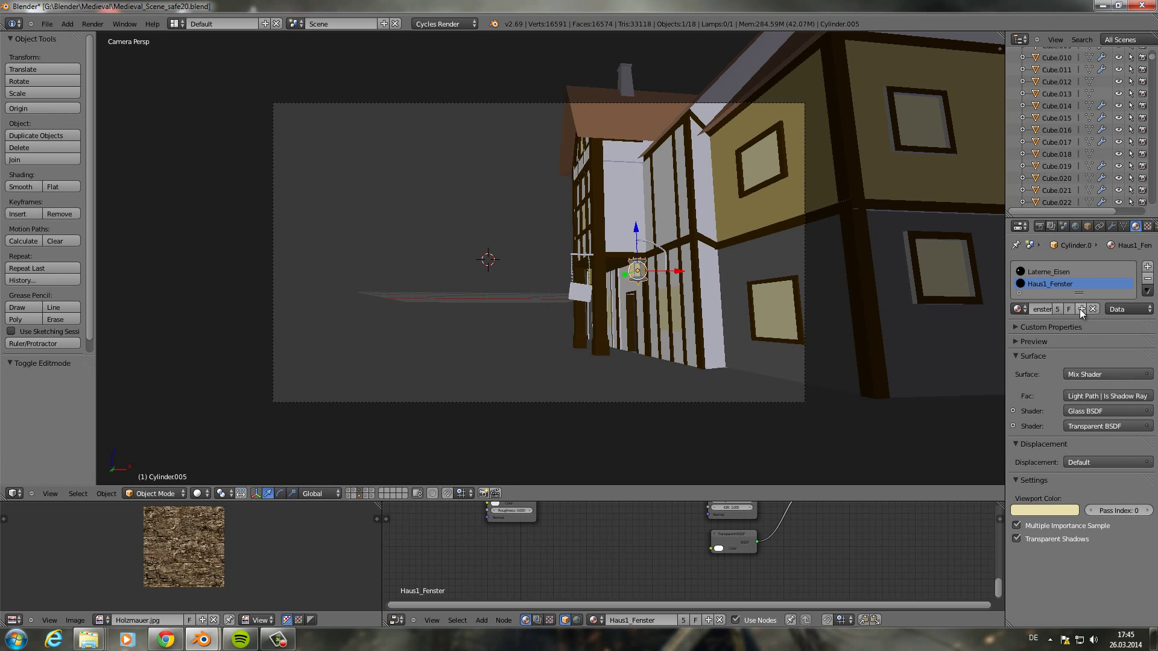
left_click(1081, 310)
- Set the copy's Glass BSDF IOR to 1.330 with the rendered viewport preview on
left_click_drag(752, 484, 752, 374)
scroll(724, 483, "up", 4)
left_click(630, 510)
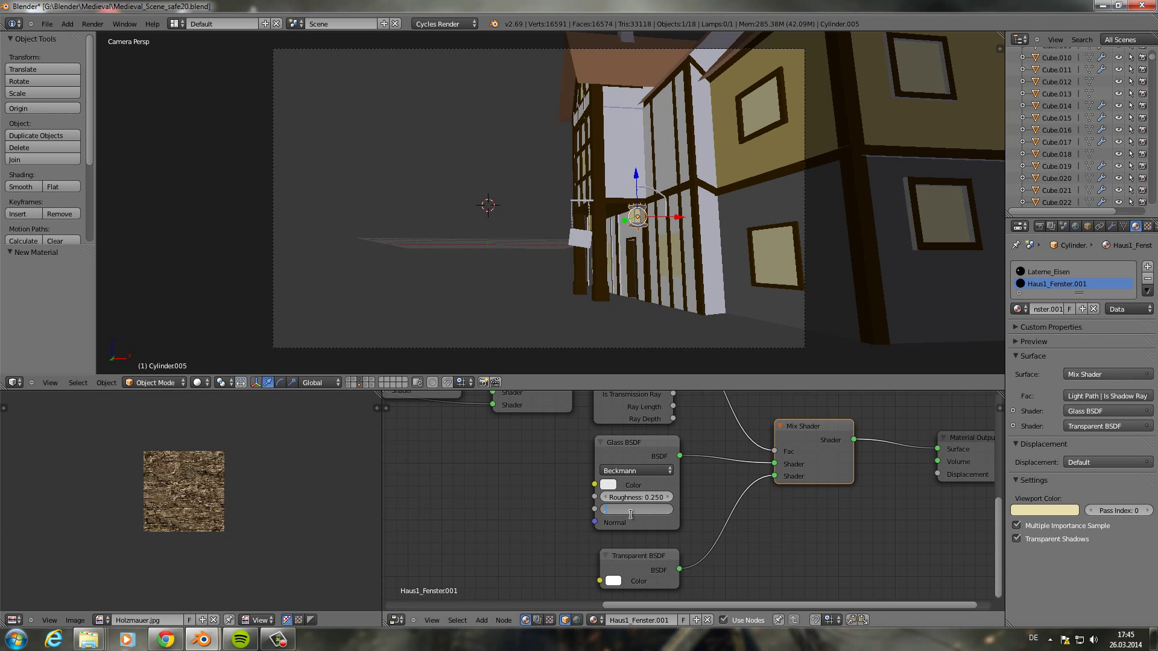
key("shift+z")
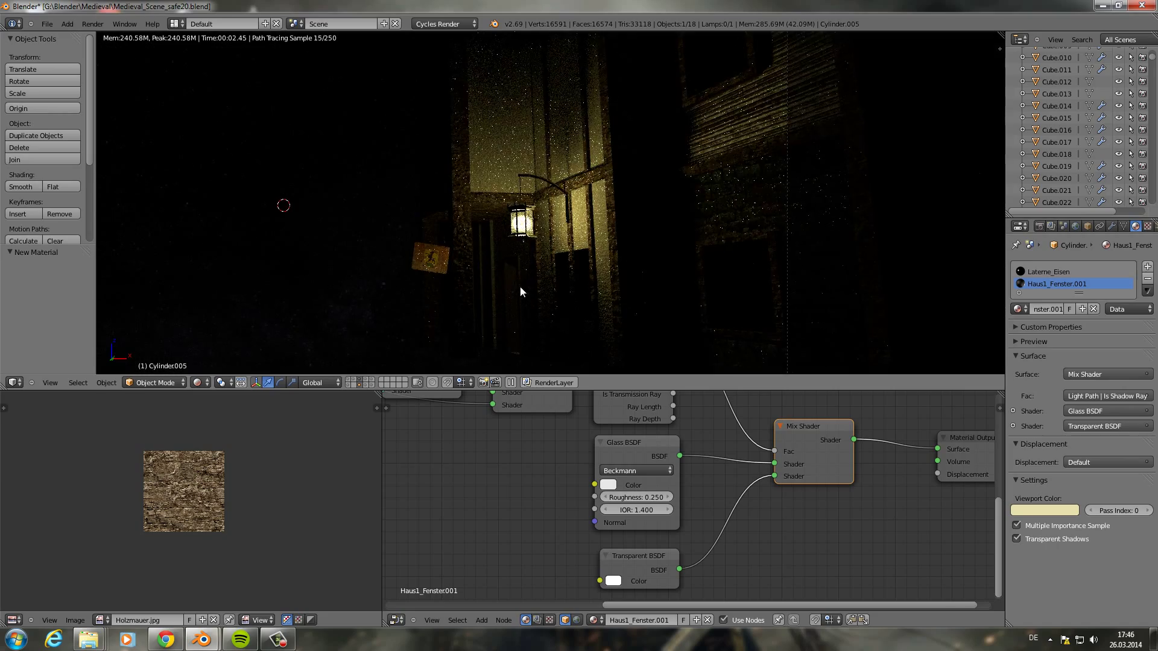
left_click_drag(639, 509, 648, 509)
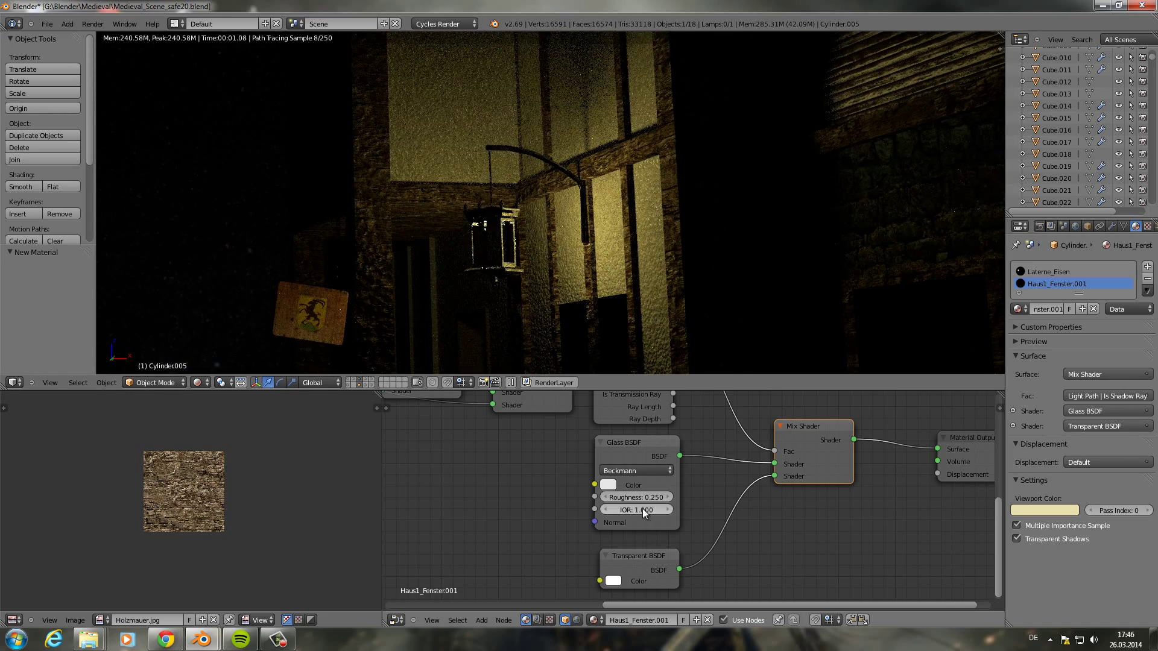
type("1.3")
key("Return")
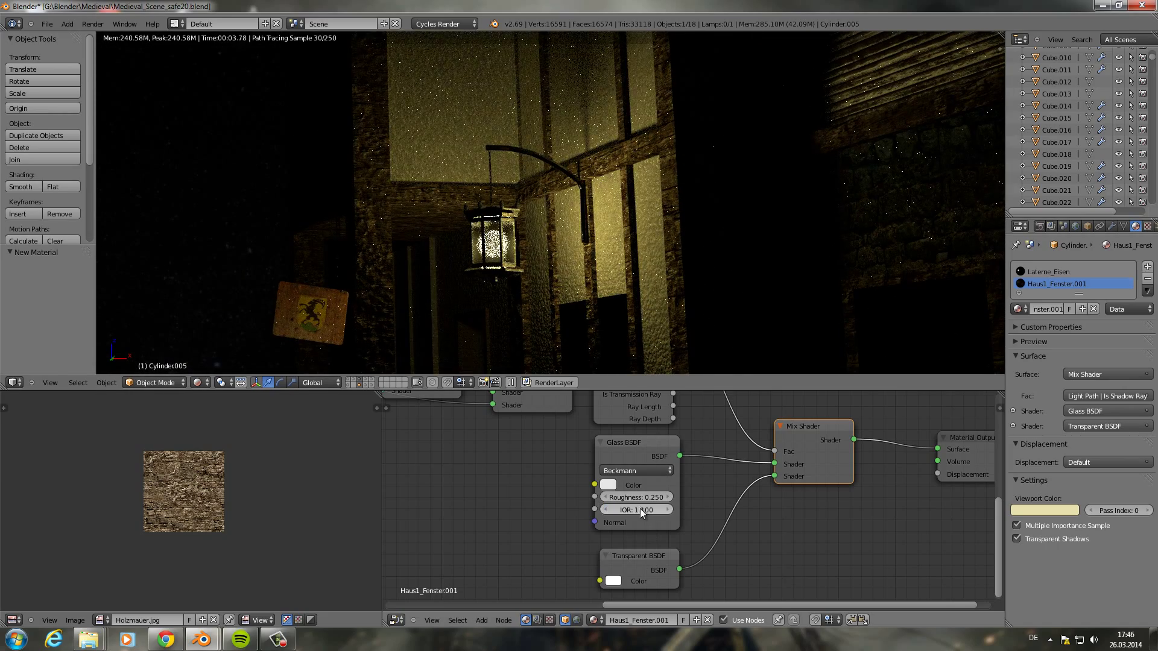
- Lower the copy's Glass BSDF roughness to 0.050
scroll(644, 512, "down", 1)
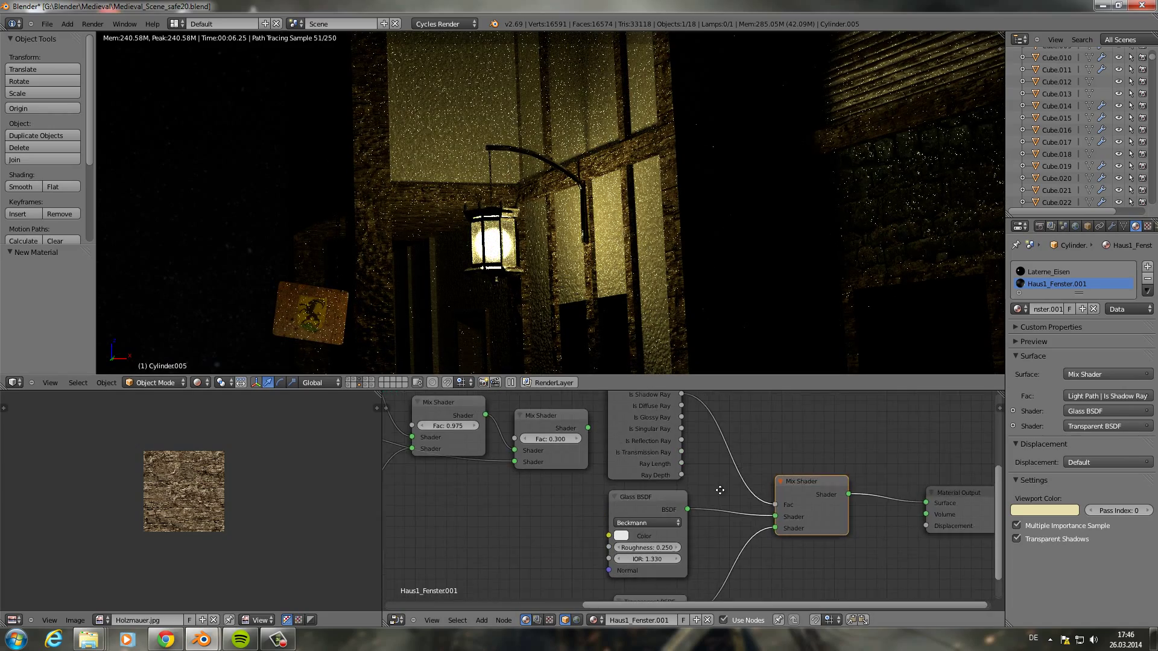
middle_click_drag(663, 533, 522, 499)
key("BackSpace")
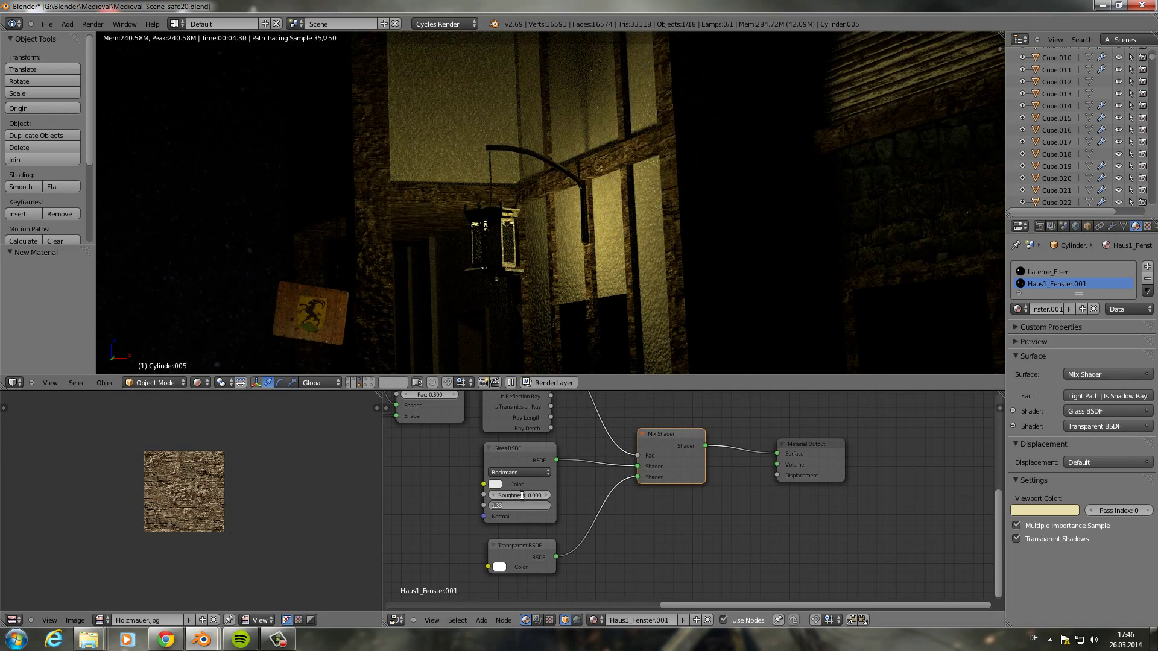
type("0.2")
key("Return")
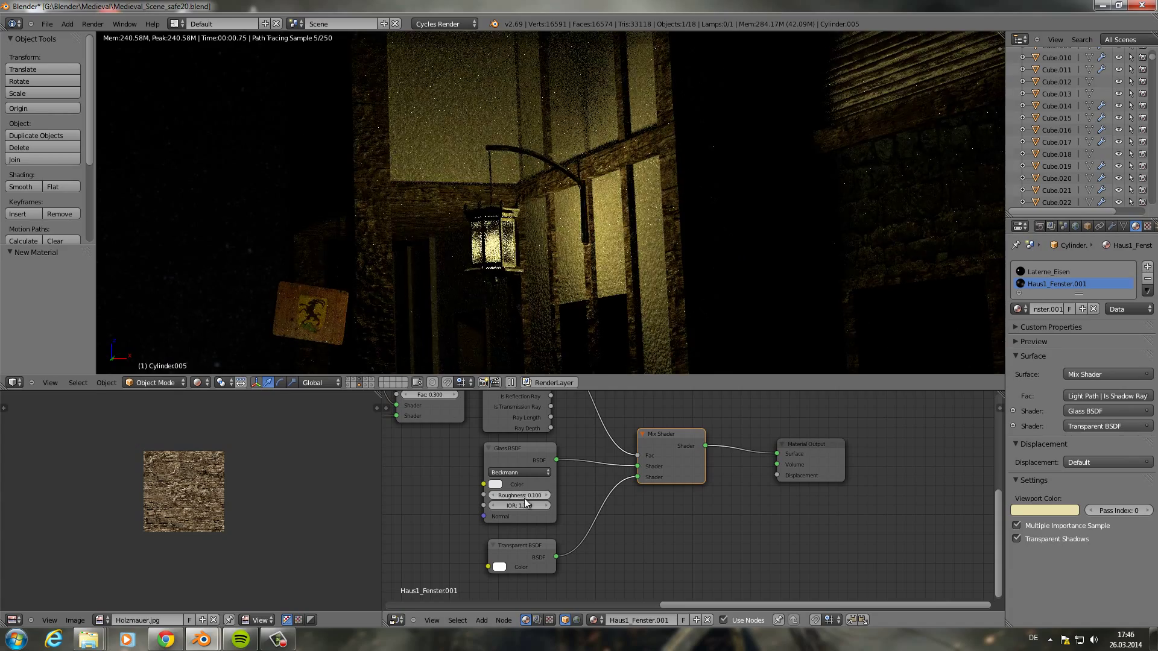
left_click_drag(524, 499, 521, 495)
scroll(829, 491, "down", 1)
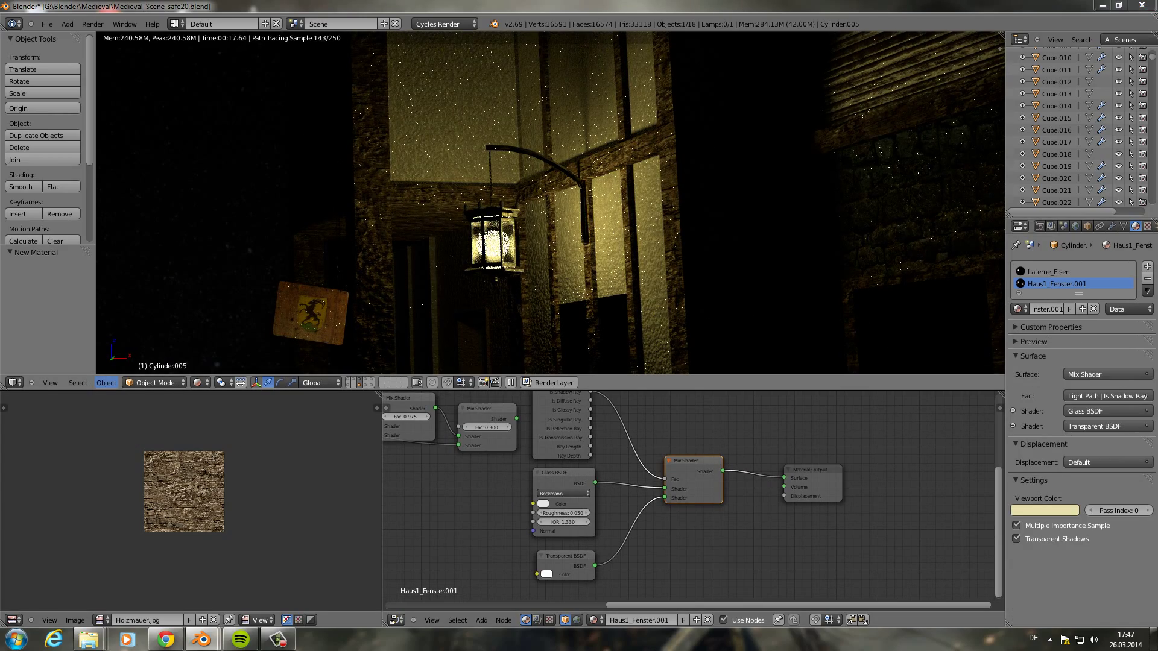
right_click(491, 241)
- Tint the lantern's point lamp a warm yellow
left_click(1085, 420)
left_click(1059, 312)
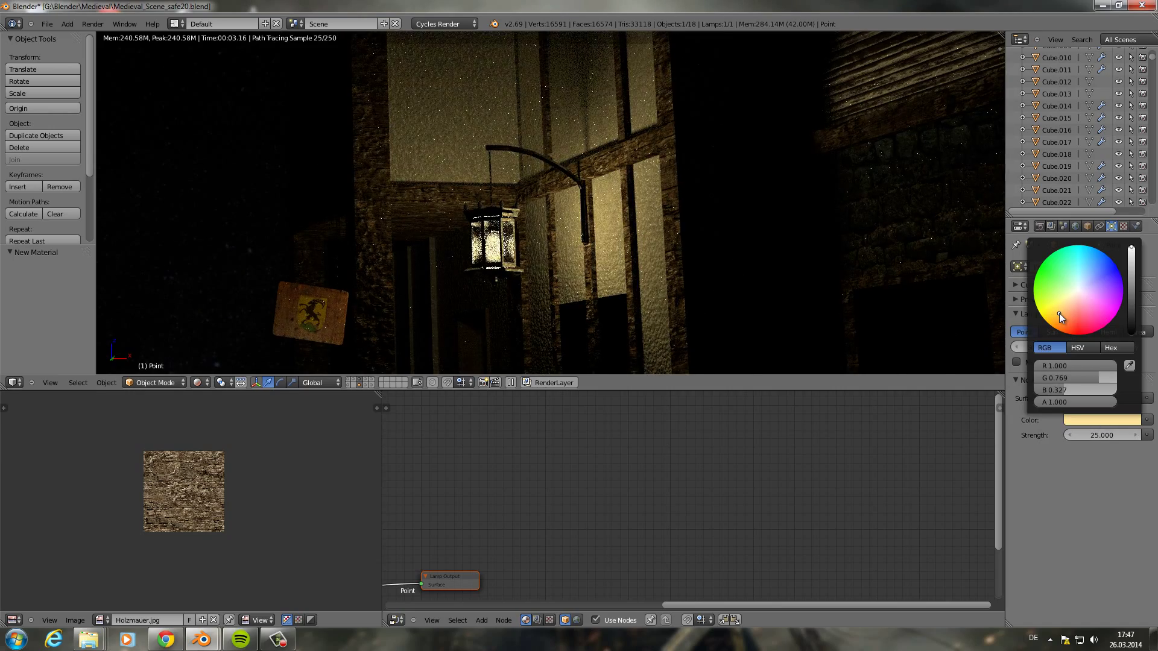
left_click_drag(1059, 313, 1061, 317)
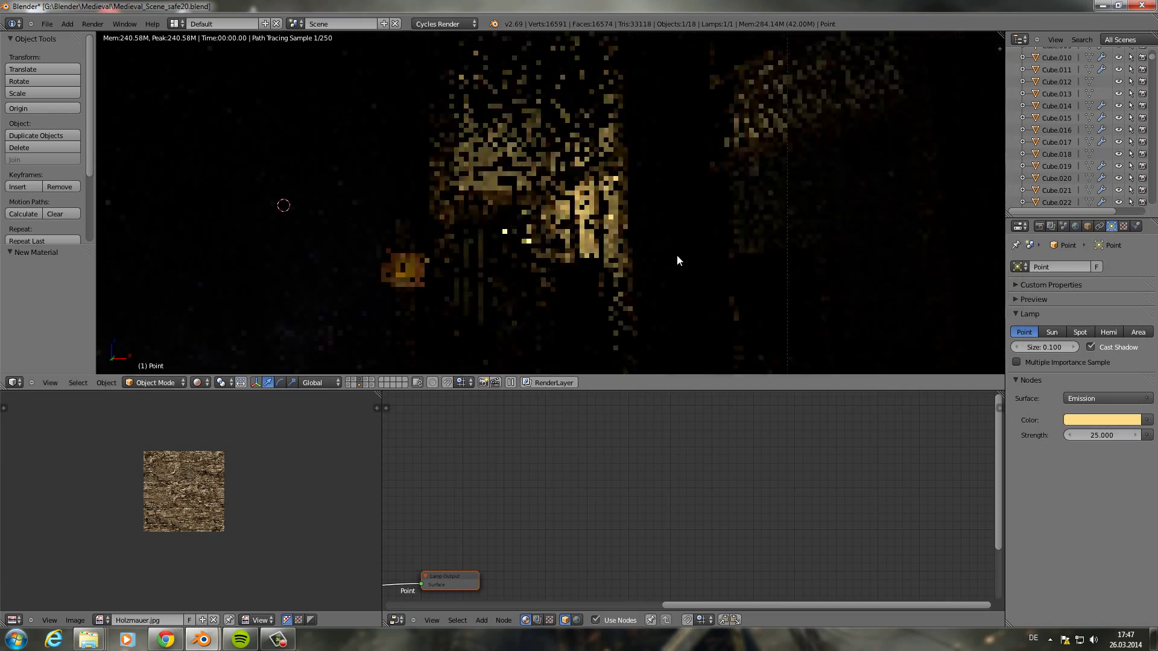
scroll(683, 227, "down", 4)
- Return to Solid shading and select the house to check its original window material
left_click(211, 344)
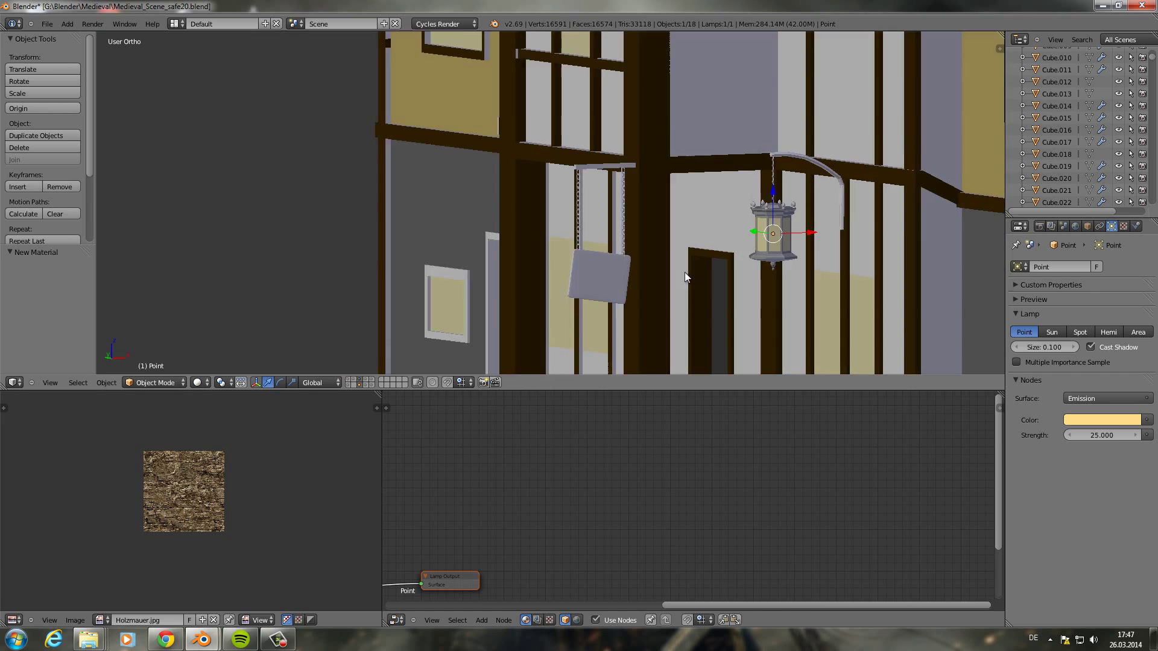
right_click(673, 218)
right_click(616, 214, "shift")
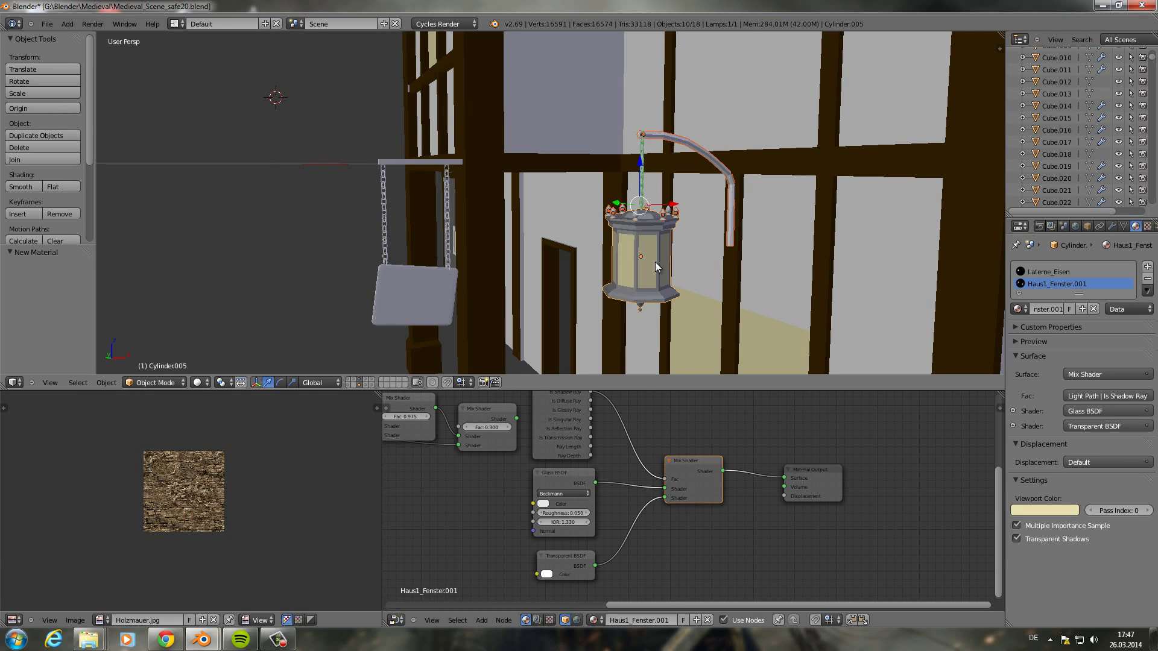
middle_click_drag(616, 214, 701, 155)
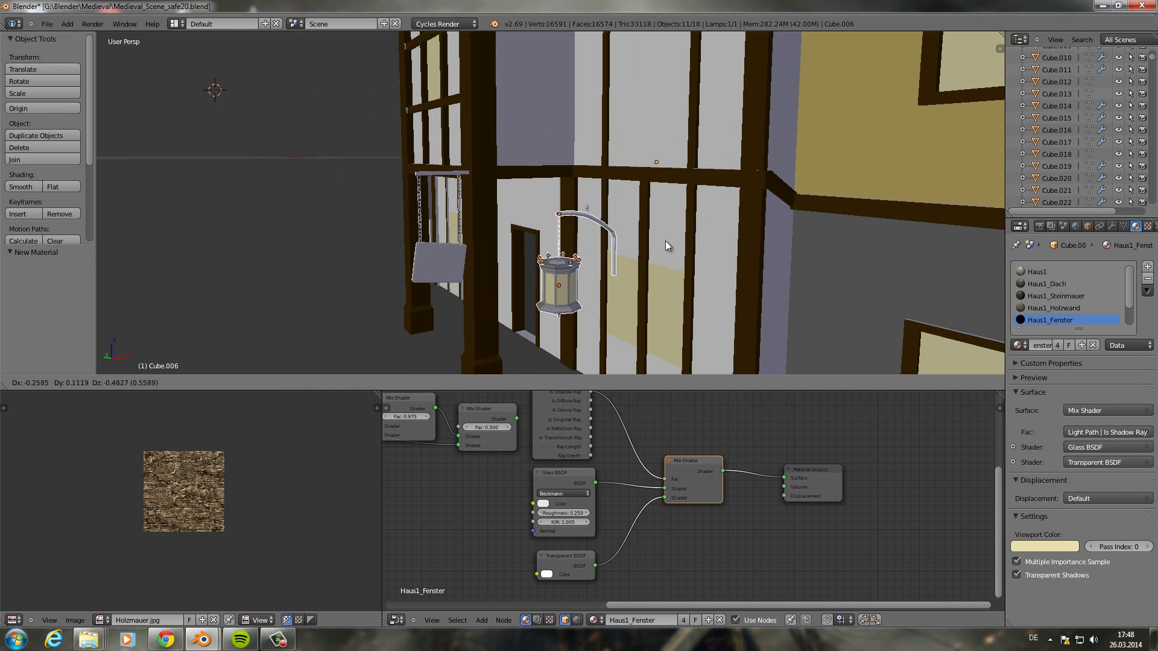
- Duplicate the lantern twice from the top view and drop the copies in place
key("KP_7")
key("shift+d")
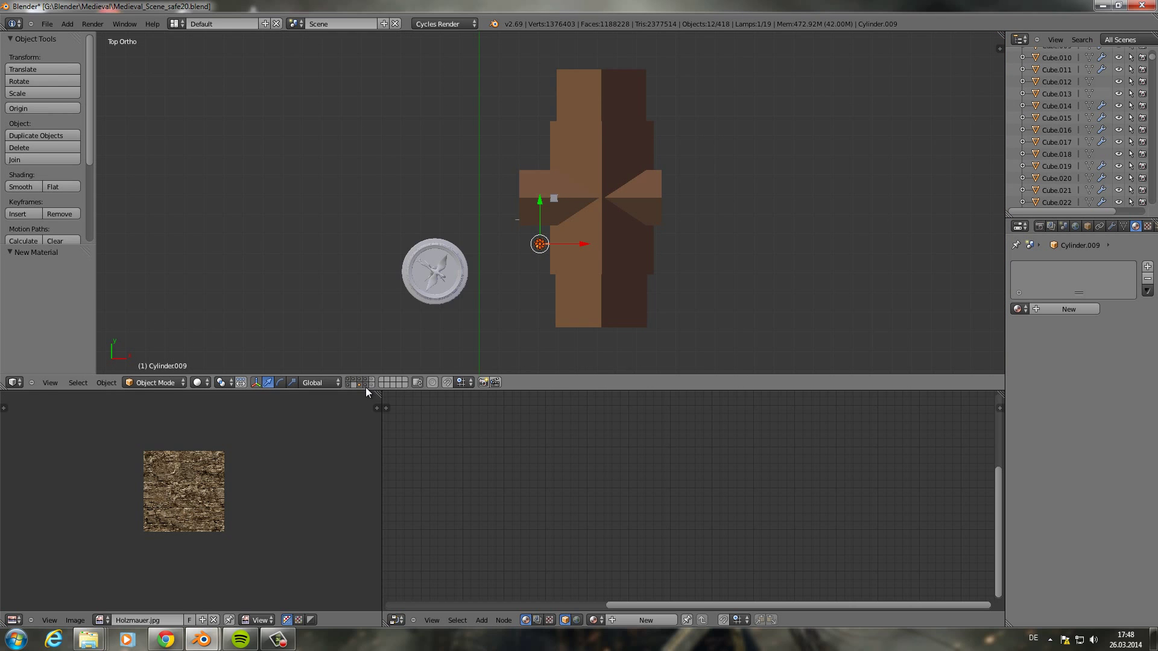
scroll(639, 283, "up", 2)
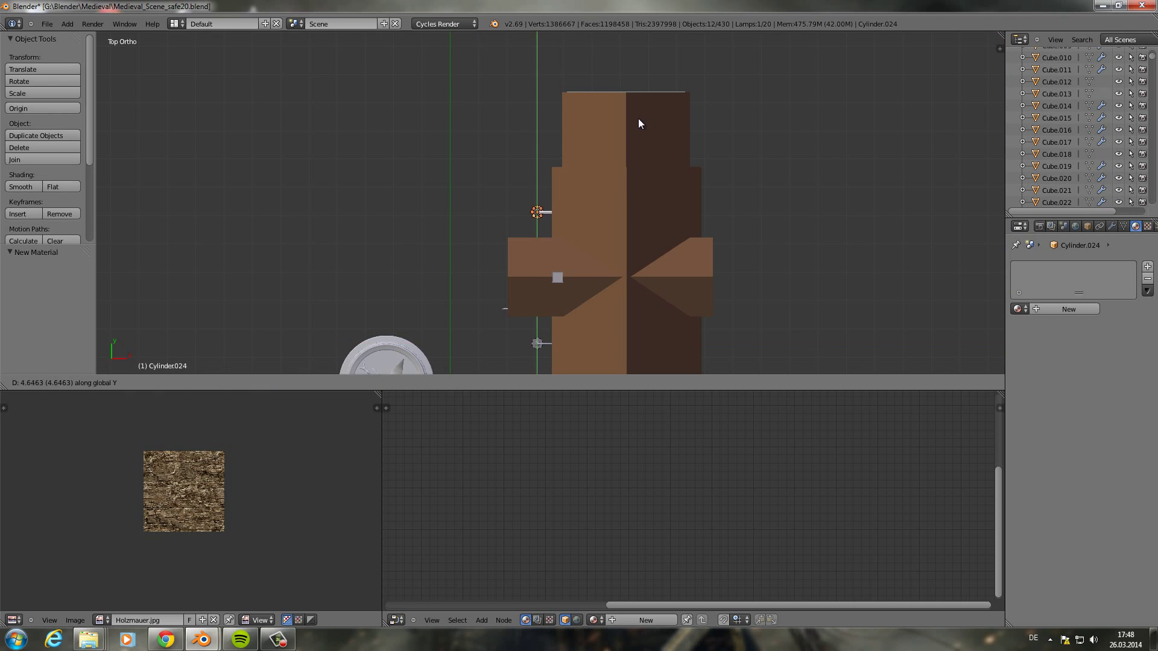
left_click(638, 124)
key("shift+d")
left_click(668, 118)
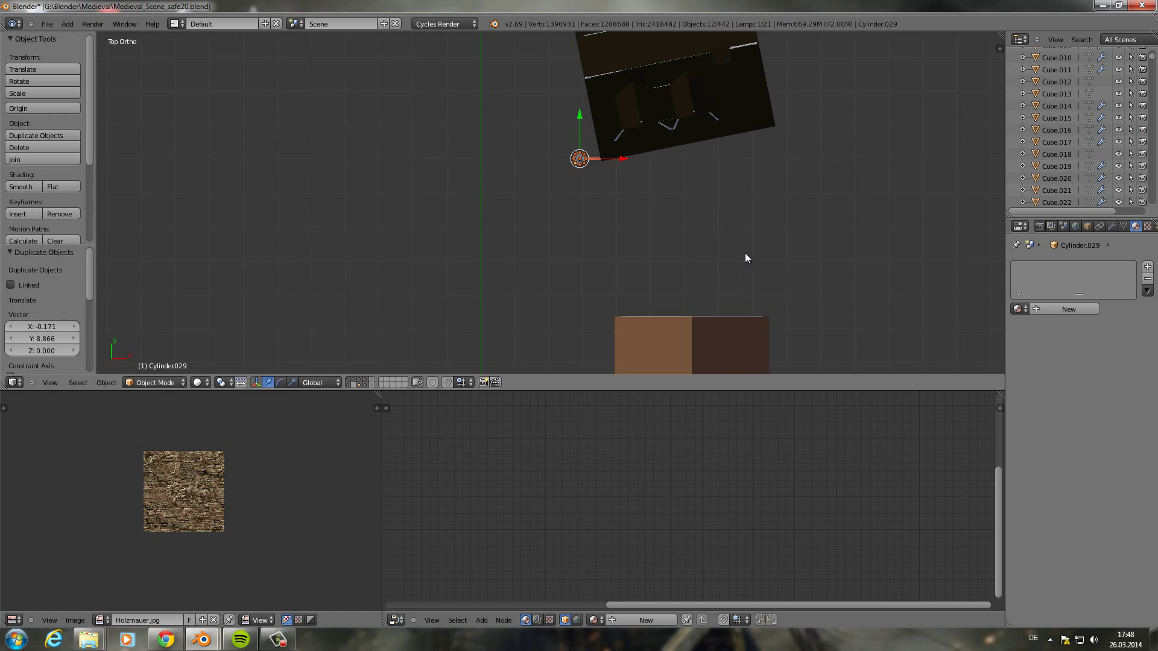
scroll(744, 252, "up", 5)
middle_click_drag(588, 329, 698, 186)
- Rotate a lantern copy about Z and slide it along X
key("r")
key("z")
key("Return")
key("g")
key("x")
mouse_move(482, 280)
middle_mouse_down()
mouse_move(637, 252)
mouse_move(552, 225)
mouse_move(667, 228)
mouse_move(499, 260)
middle_mouse_up()
key("KP_7")
left_click(601, 224)
- Move the lantern into place beside the house door
scroll(499, 263, "up", 5)
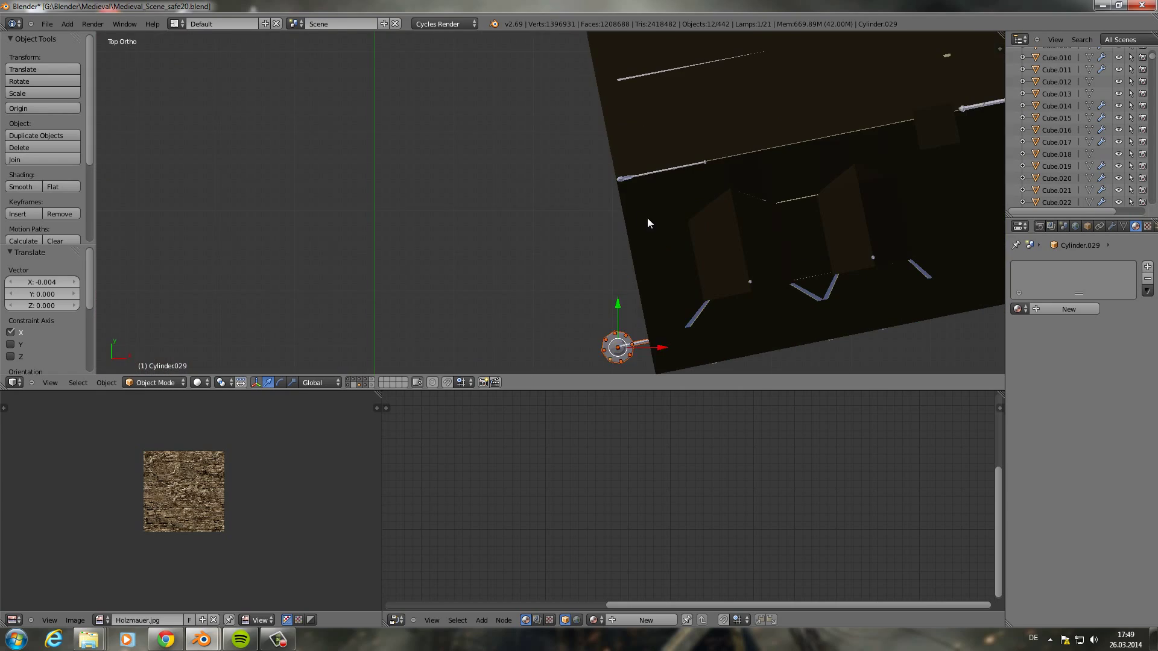
key("g")
left_click(498, 235)
left_click(531, 208)
scroll(657, 208, "down", 3)
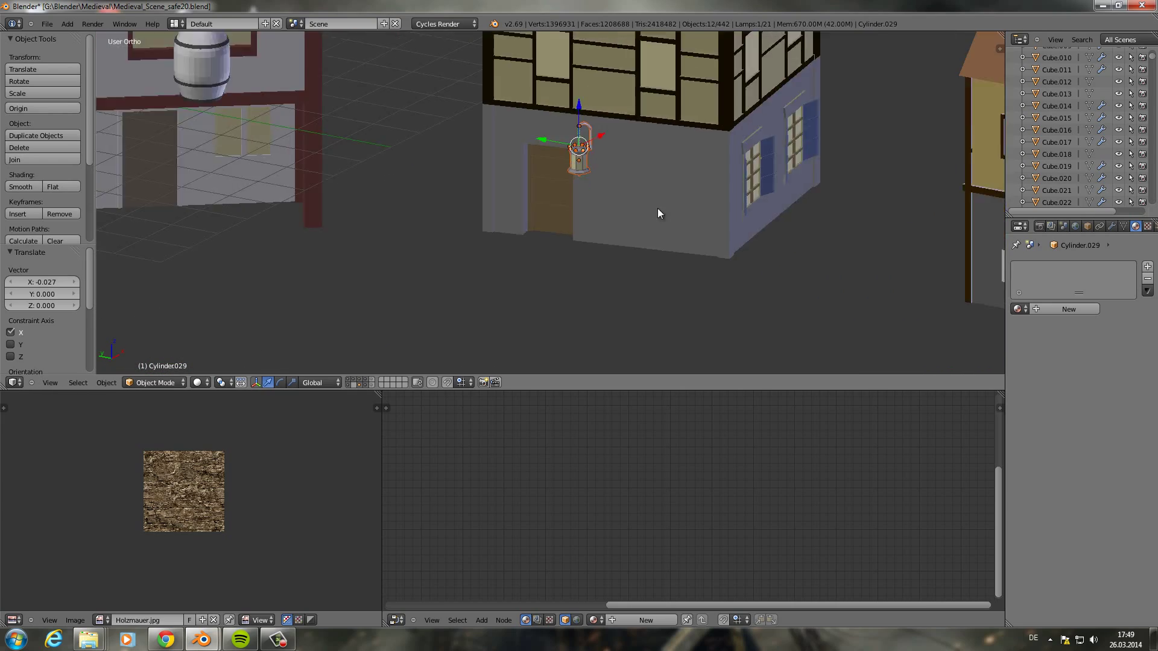
key("KP_7")
- Duplicate a lantern for the neighbouring house and nudge it along X
key("shift+d")
left_click(443, 179)
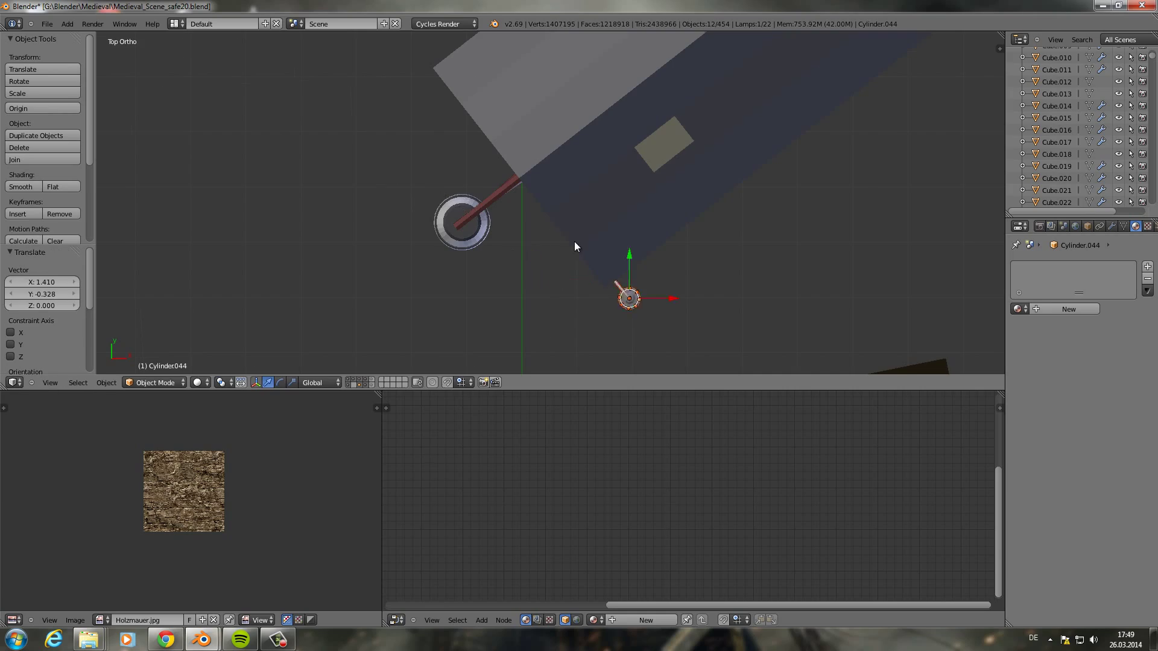
middle_click_drag(574, 246, 770, 250)
key("g")
key("x")
key("Escape")
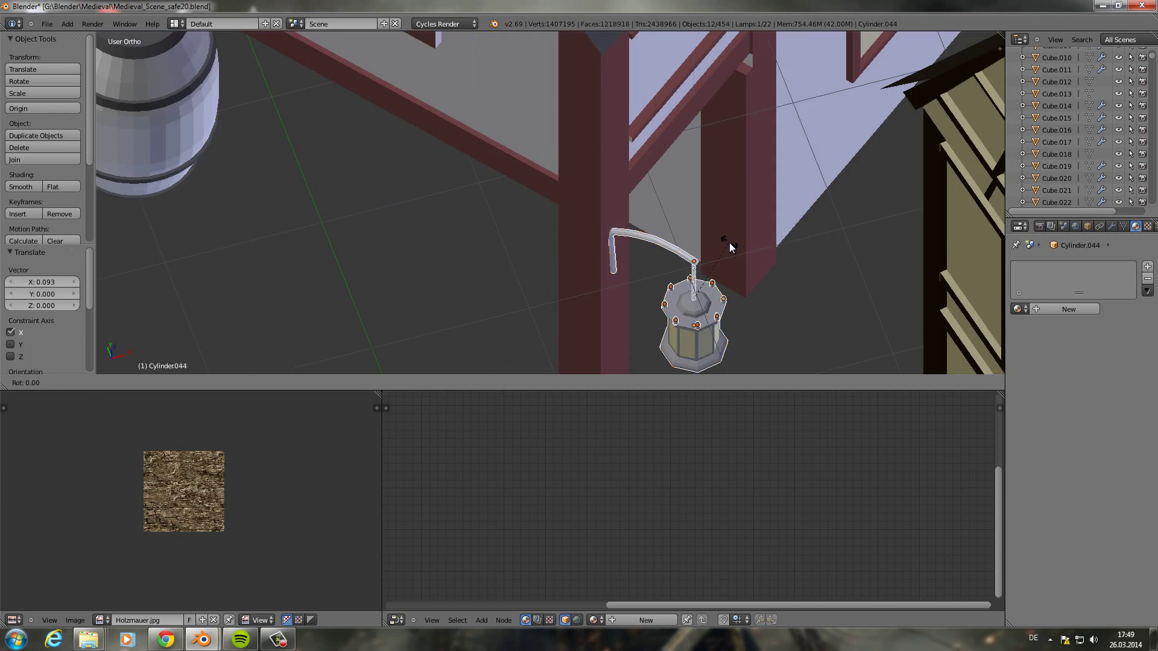
key("KP_0")
key("KP_1")
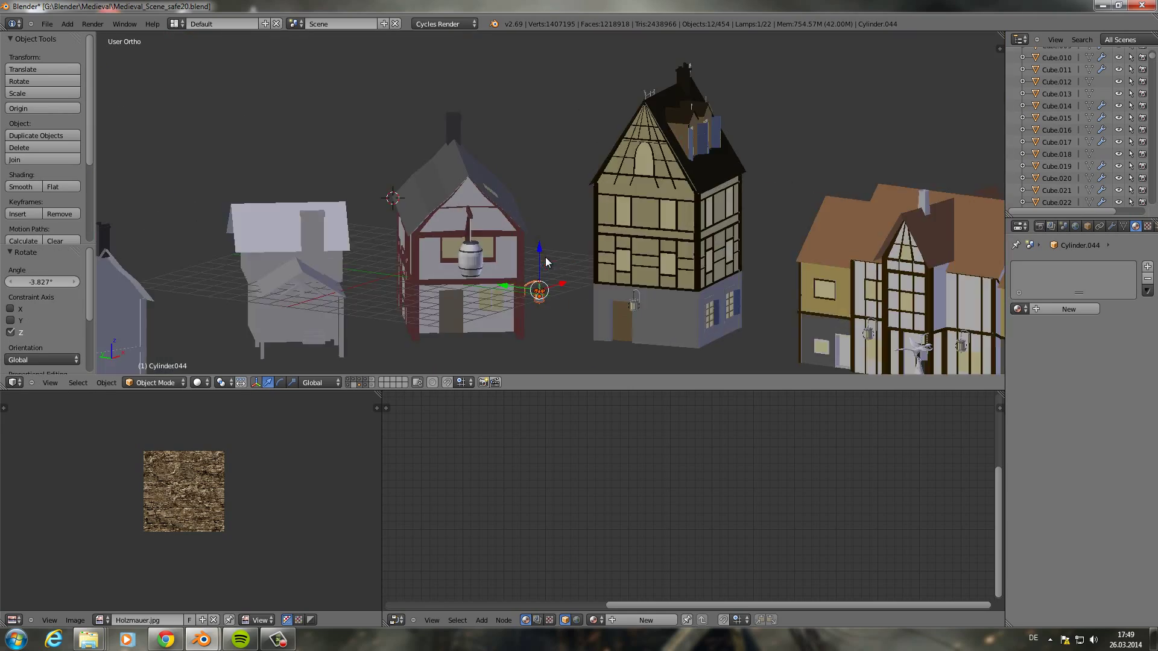
key("KP_7")
- Duplicate, rotate and place another lantern copy, aligning it along X
key("r")
left_click(626, 117)
key("shift+d")
left_click(534, 205)
scroll(607, 254, "up", 3)
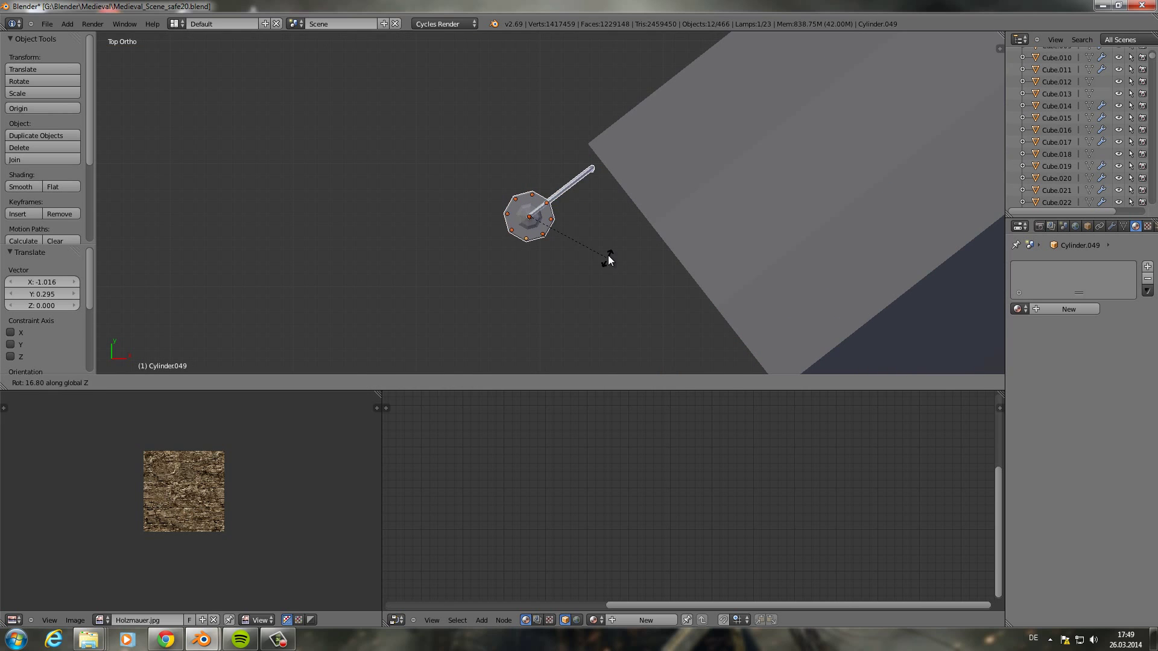
middle_click_drag(608, 255, 682, 160)
scroll(574, 241, "up", 3)
key("g")
key("x")
left_click(574, 241)
scroll(574, 241, "down", 2)
mouse_move(574, 241)
middle_mouse_down()
mouse_move(732, 223)
mouse_move(667, 267)
middle_mouse_up()
scroll(667, 268, "down", 3)
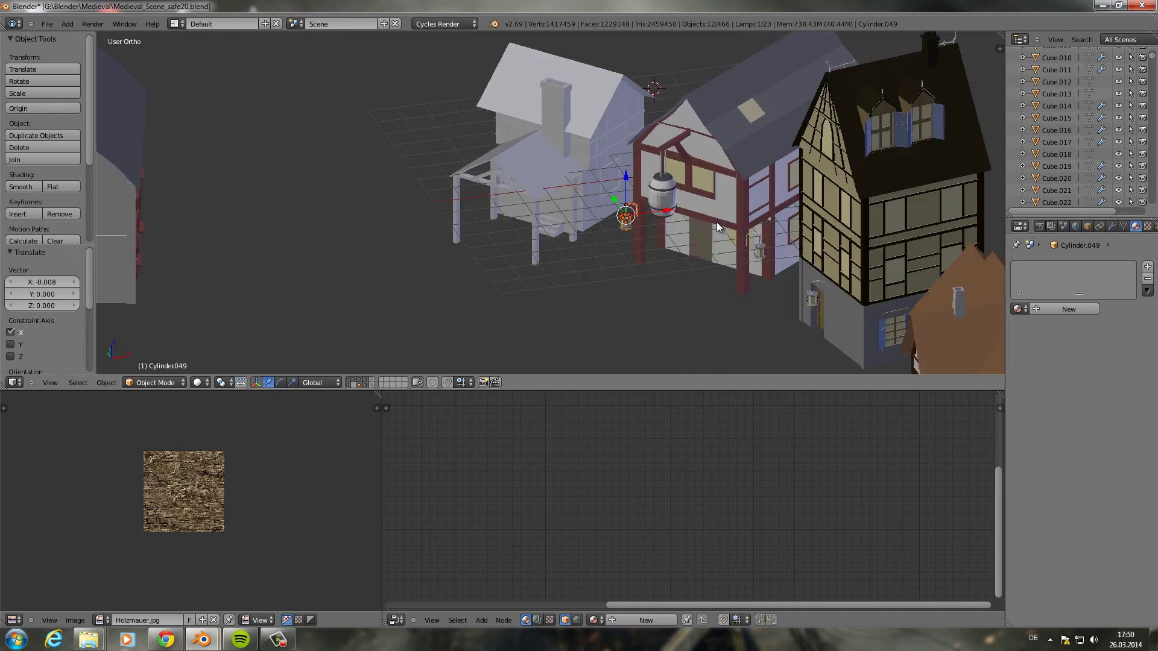
- Add another lantern copy and shift it sideways along X
key("KP_7")
key("shift+d")
left_click(752, 242)
scroll(687, 252, "up", 3)
key("g")
key("x")
left_click(606, 237)
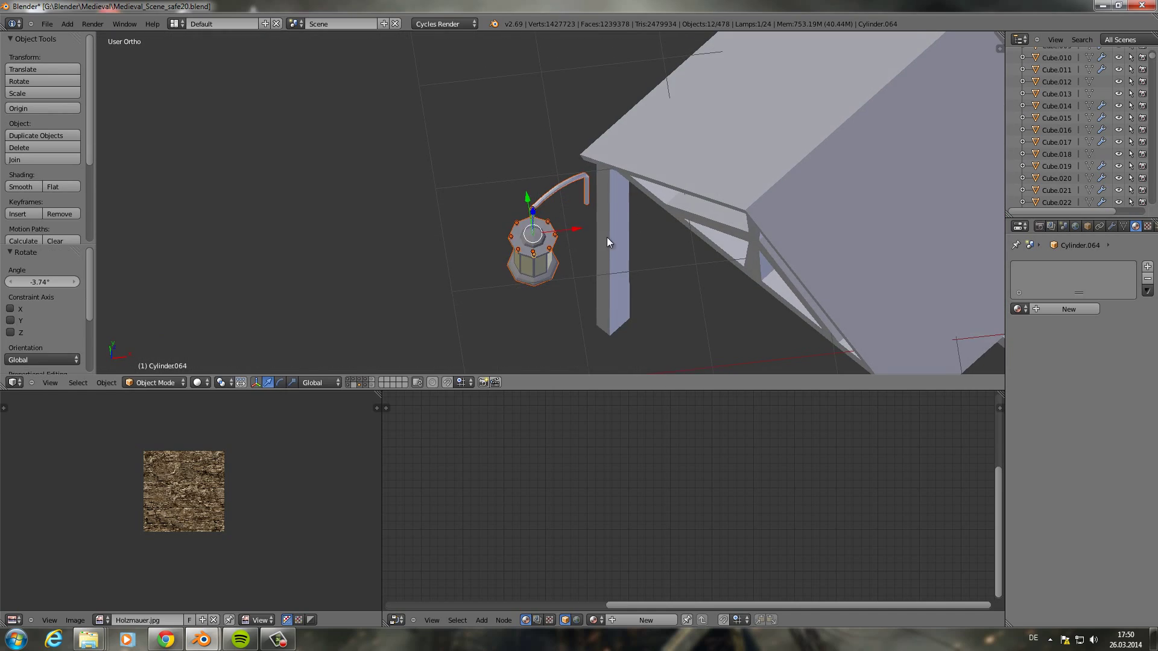
mouse_move(607, 237)
middle_mouse_down()
mouse_move(623, 198)
mouse_move(531, 251)
middle_mouse_up()
scroll(489, 281, "up", 2)
- Duplicate, rotate and move a lantern copy toward the white house
key("shift+d")
left_click(641, 241)
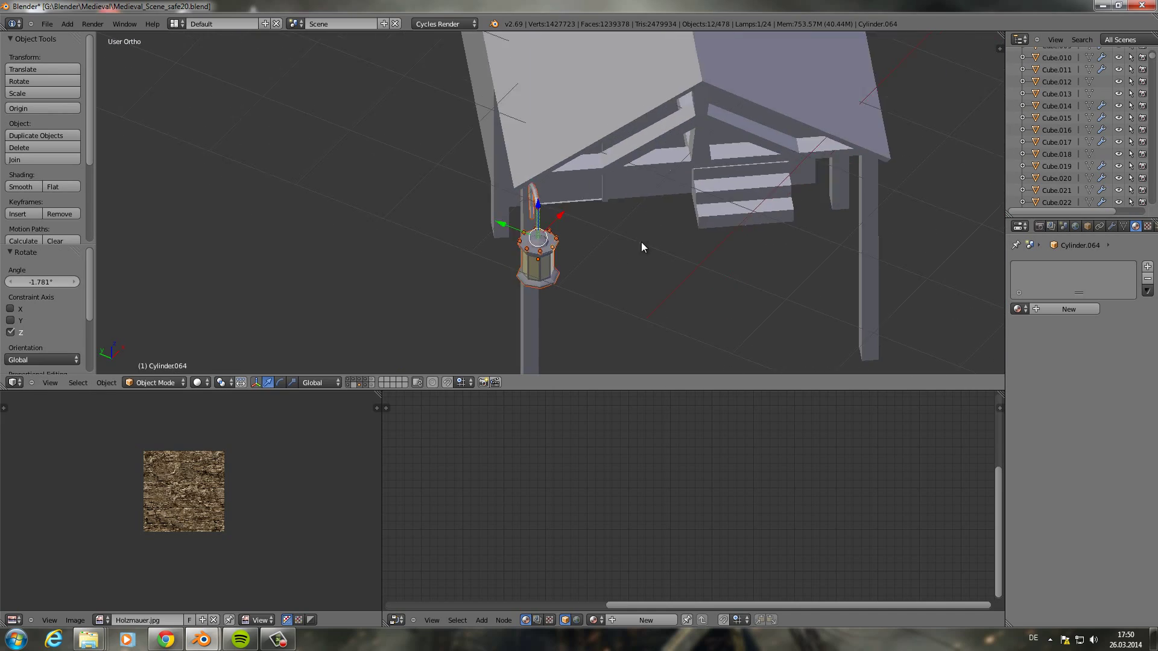
key("KP_7")
key("r")
left_click(479, 158)
key("KP_0")
key("KP_7")
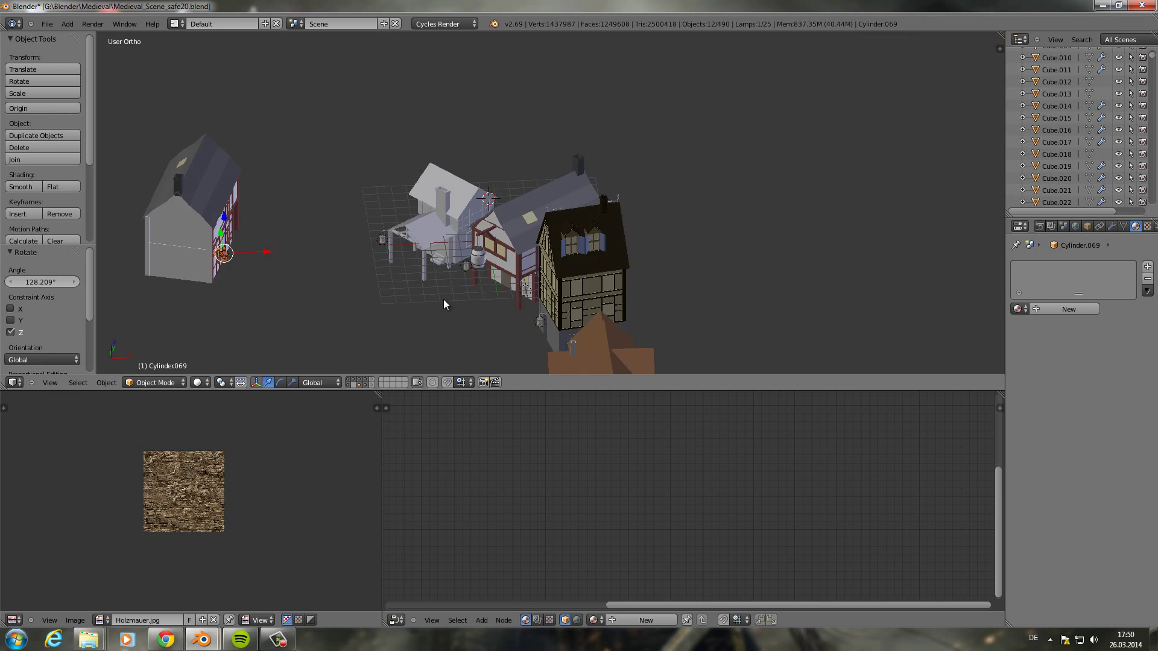
scroll(444, 299, "up", 3)
key("g")
left_click(491, 232)
key("KP_1")
mouse_move(757, 153)
middle_mouse_down()
mouse_move(611, 148)
mouse_move(569, 178)
mouse_move(559, 135)
mouse_move(794, 258)
mouse_move(861, 213)
middle_mouse_up()
scroll(610, 148, "up", 3)
- Fit the last lantern on the porch post, moving it along Y and rotating about Z
key("g")
key("y")
key("r")
key("z")
key("z")
left_click(494, 205)
scroll(543, 175, "down", 5)
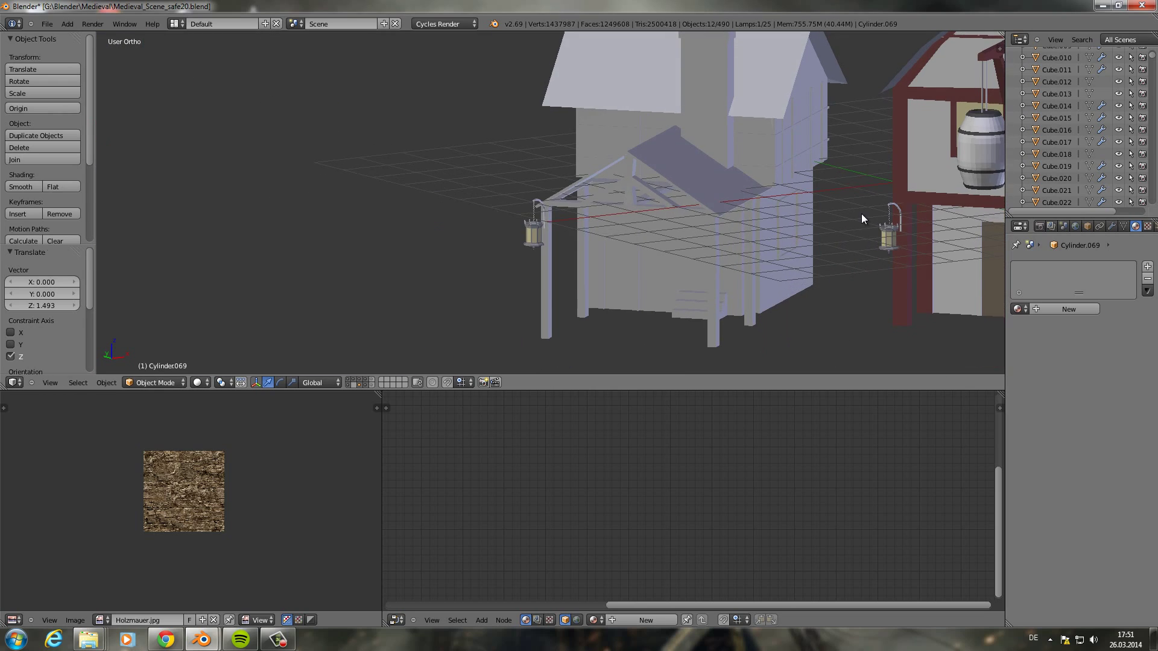
middle_click_drag(963, 228, 817, 178)
- Fix the lantern's final height and save over the existing file
left_click(833, 114)
key("KP_0")
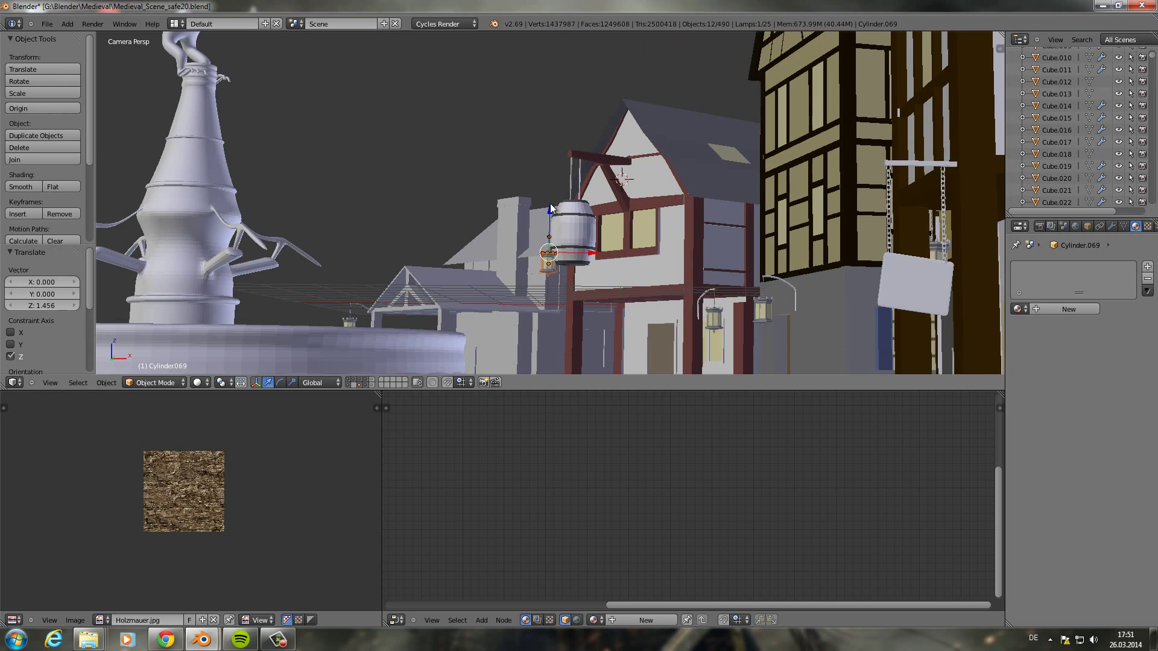
scroll(598, 253, "down", 5)
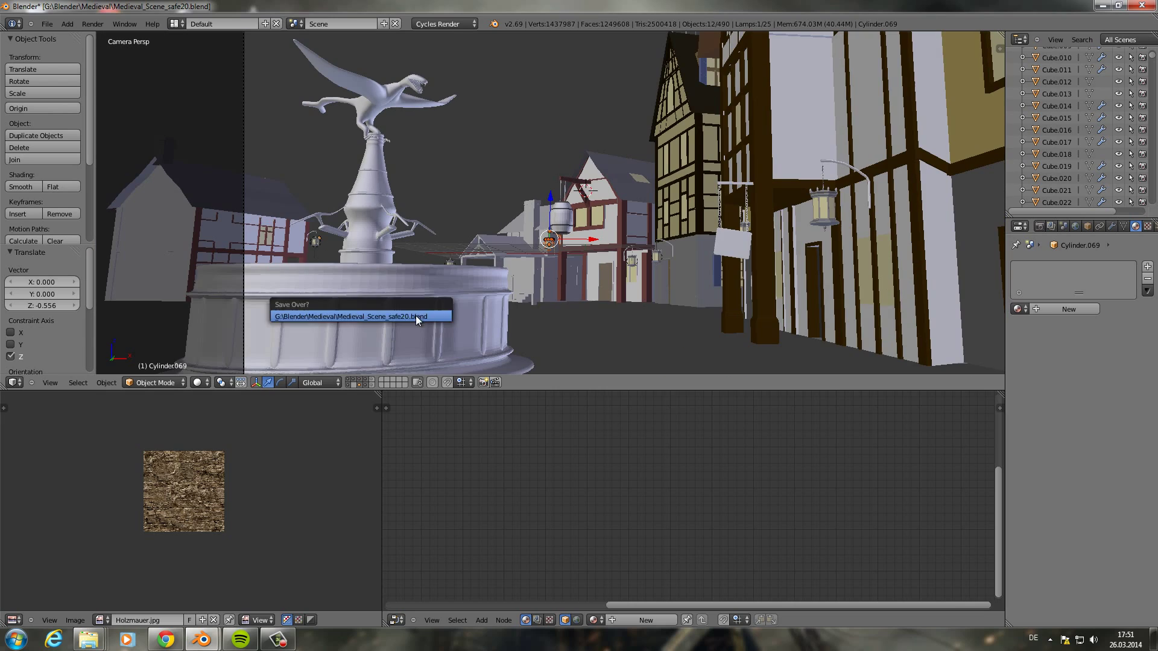
left_click(415, 316)
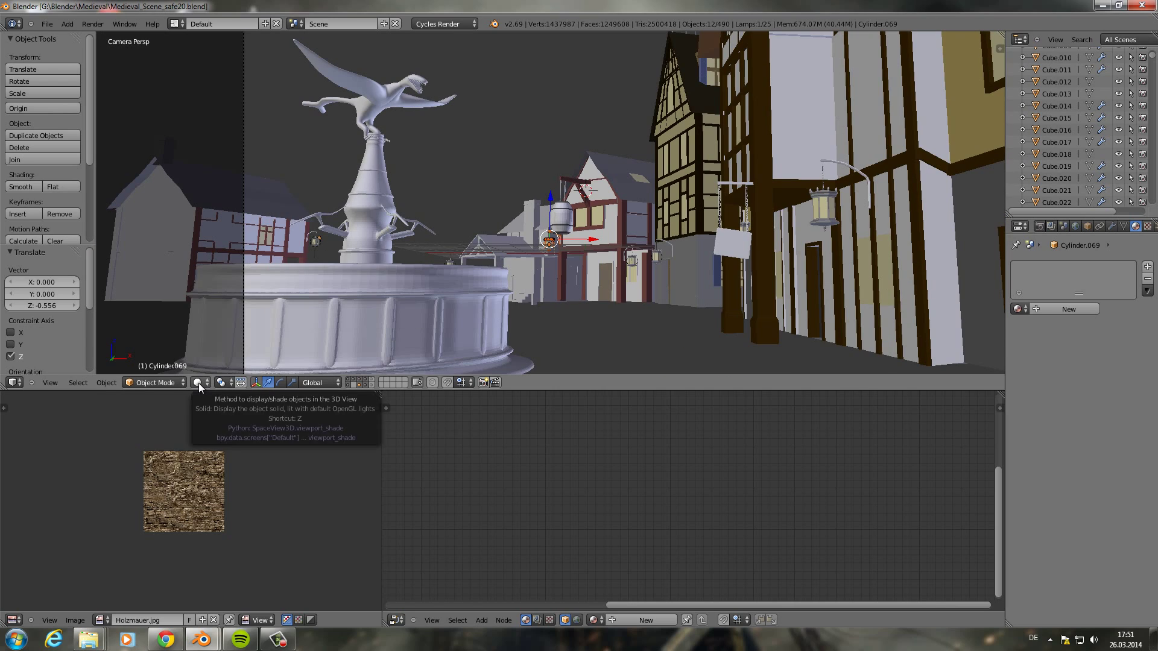
- Preview the lantern-lit street in Rendered viewport shading
left_click(198, 383)
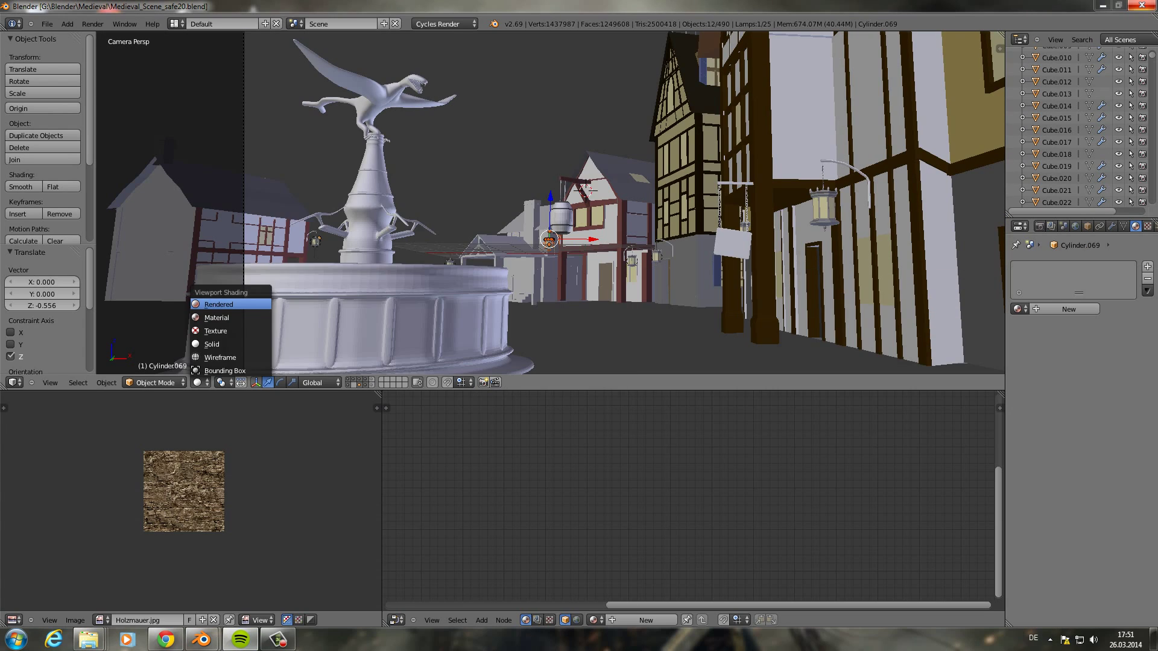
left_click(218, 304)
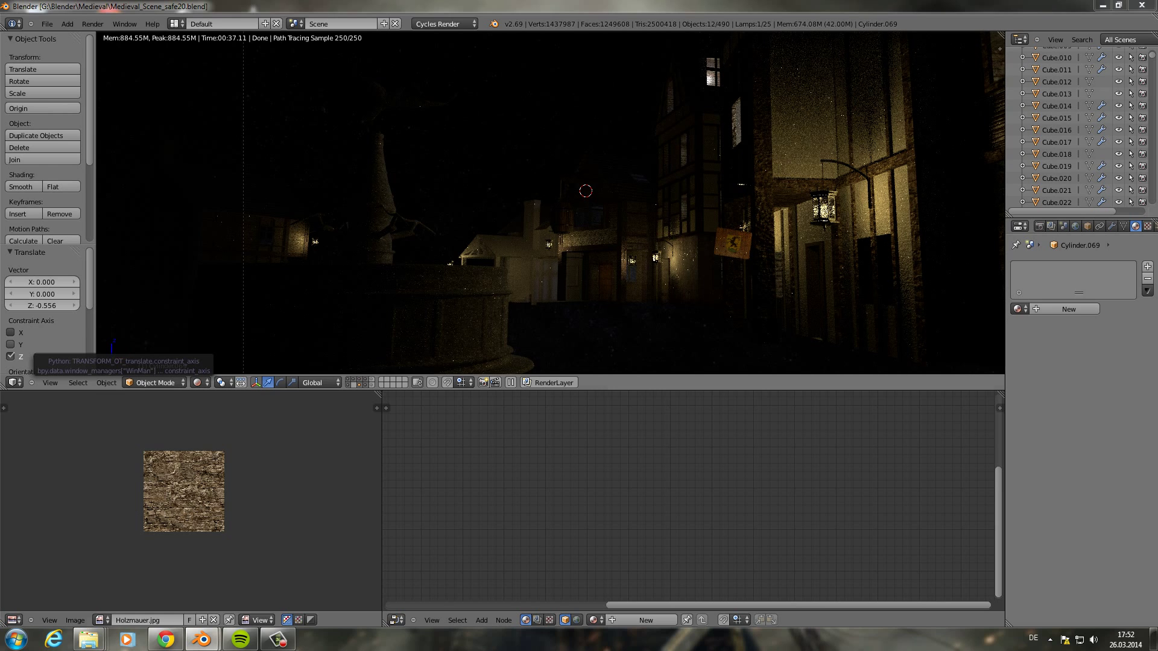
left_click(199, 384)
- Add a point lamp near the fountain and view it through the camera in rendered shading
left_click(214, 343)
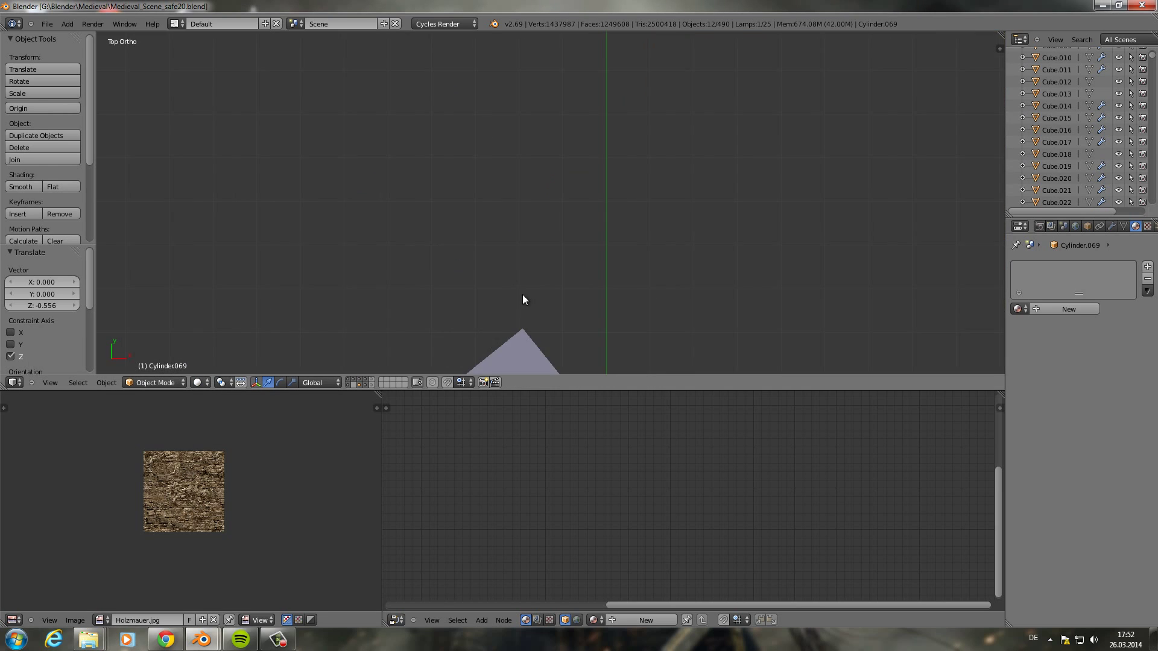
key("KP_7")
scroll(543, 314, "down", 5, "shift")
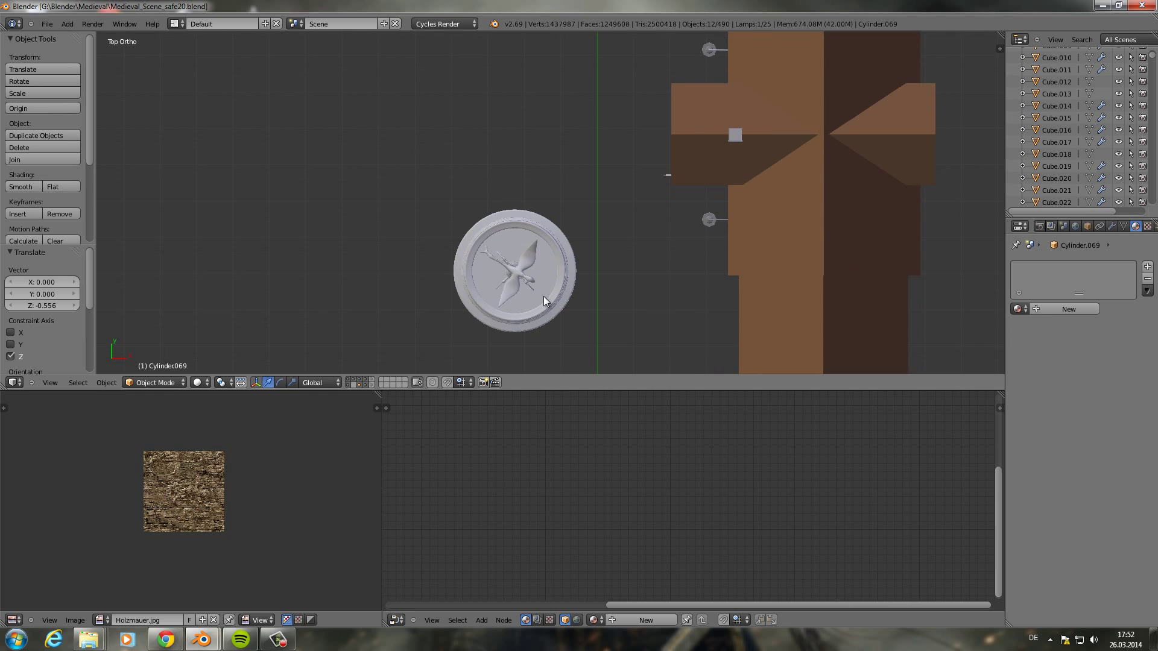
mouse_move(537, 301)
middle_mouse_down()
mouse_move(579, 217)
mouse_move(748, 266)
mouse_move(553, 217)
mouse_move(650, 236)
mouse_move(672, 265)
middle_mouse_up()
key("shift+d")
scroll(669, 181, "up", 4)
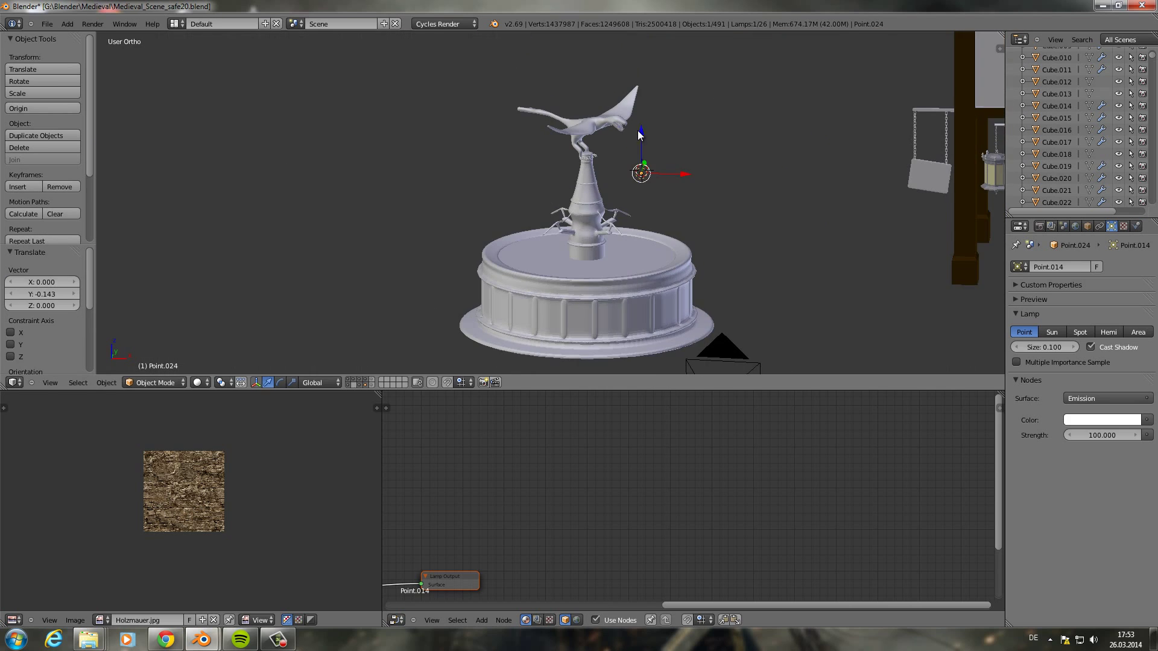
mouse_move(669, 181)
middle_mouse_down()
mouse_move(668, 91)
mouse_move(663, 121)
middle_mouse_up()
left_click_drag(449, 390, 450, 499)
key("KP_0")
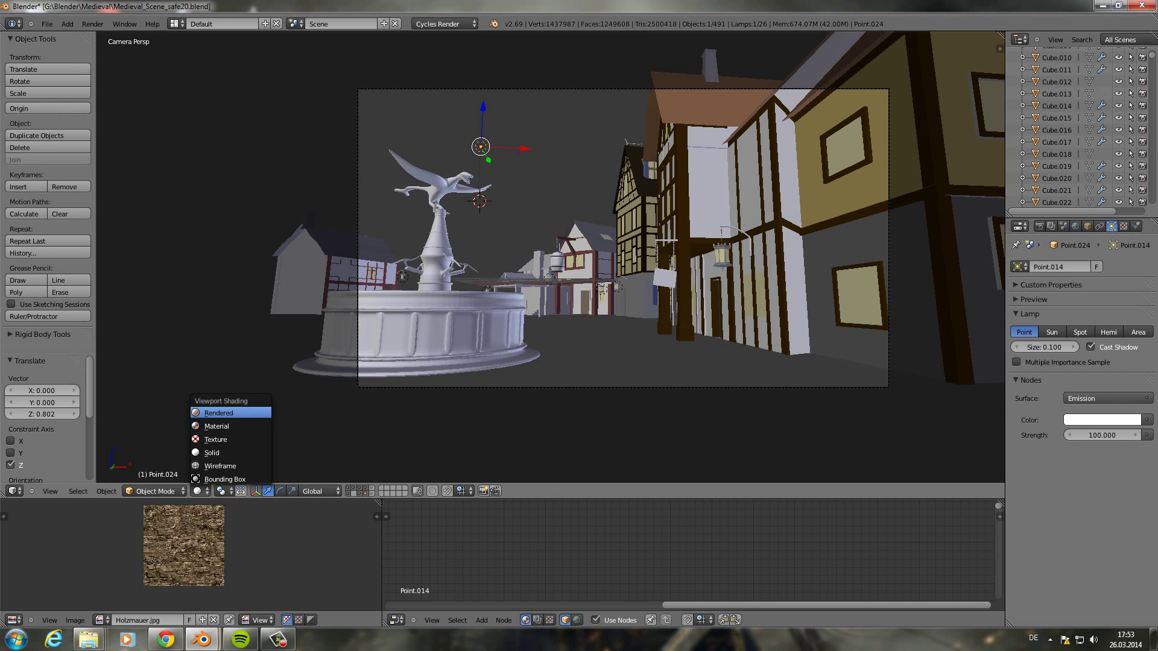
left_click(218, 413)
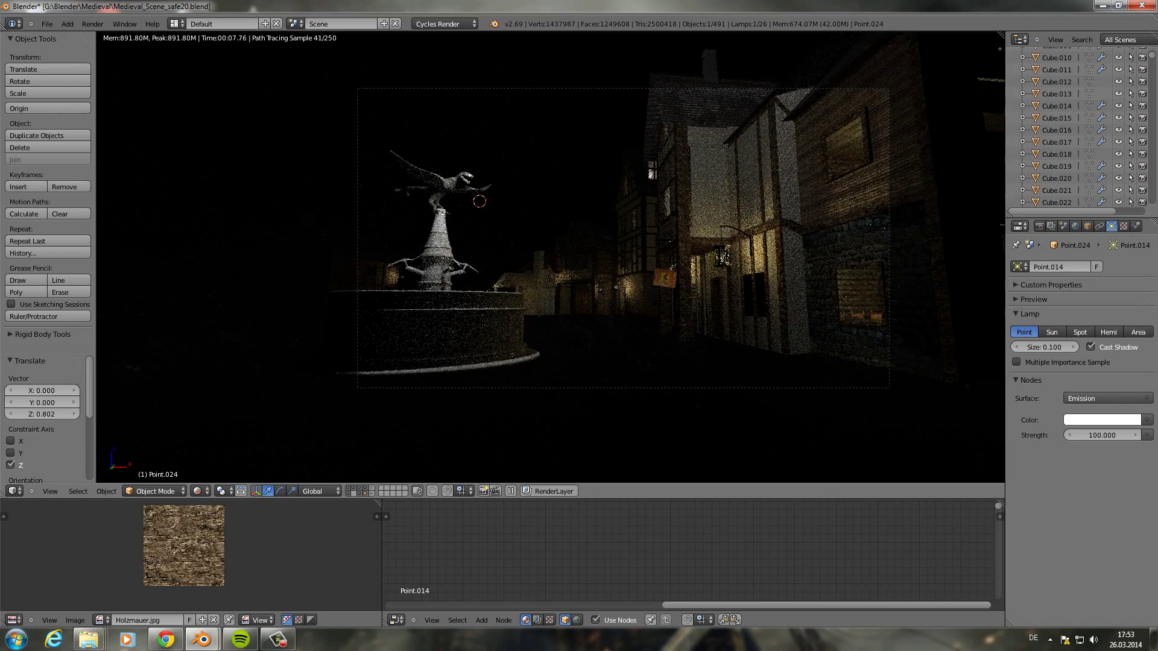
- Tint the fountain lamp light blue at strength 20 and shift it along X
left_click(1097, 424)
left_click(1093, 274)
left_click(1102, 435)
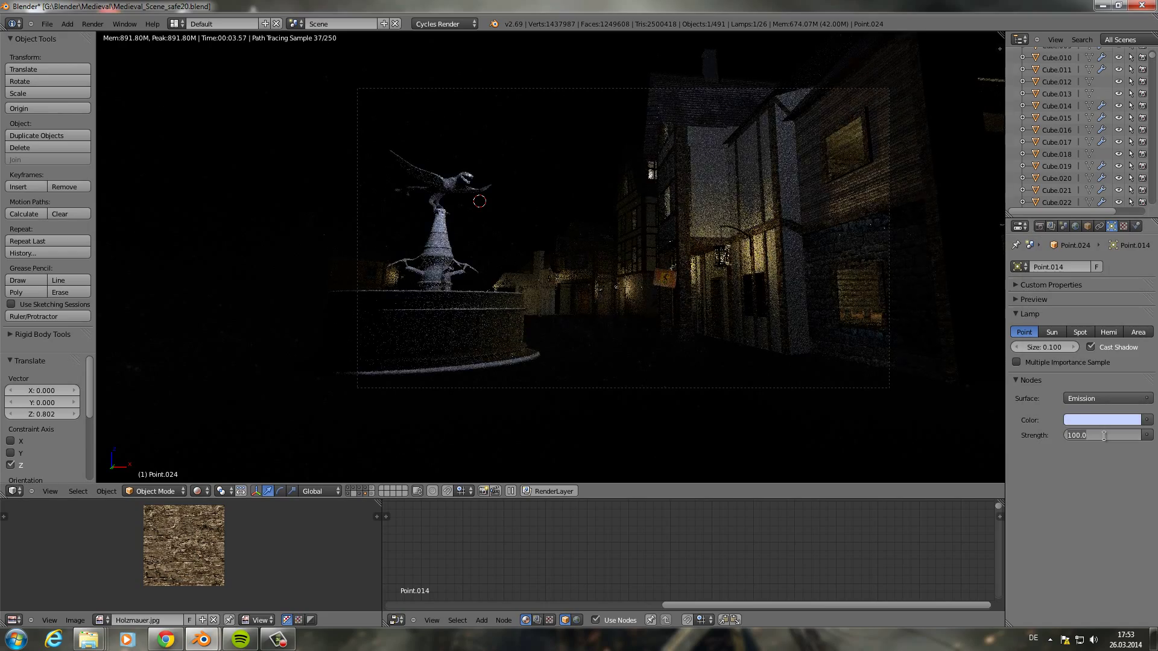
type("20")
key("Return")
left_click(1101, 420)
left_click(1085, 290)
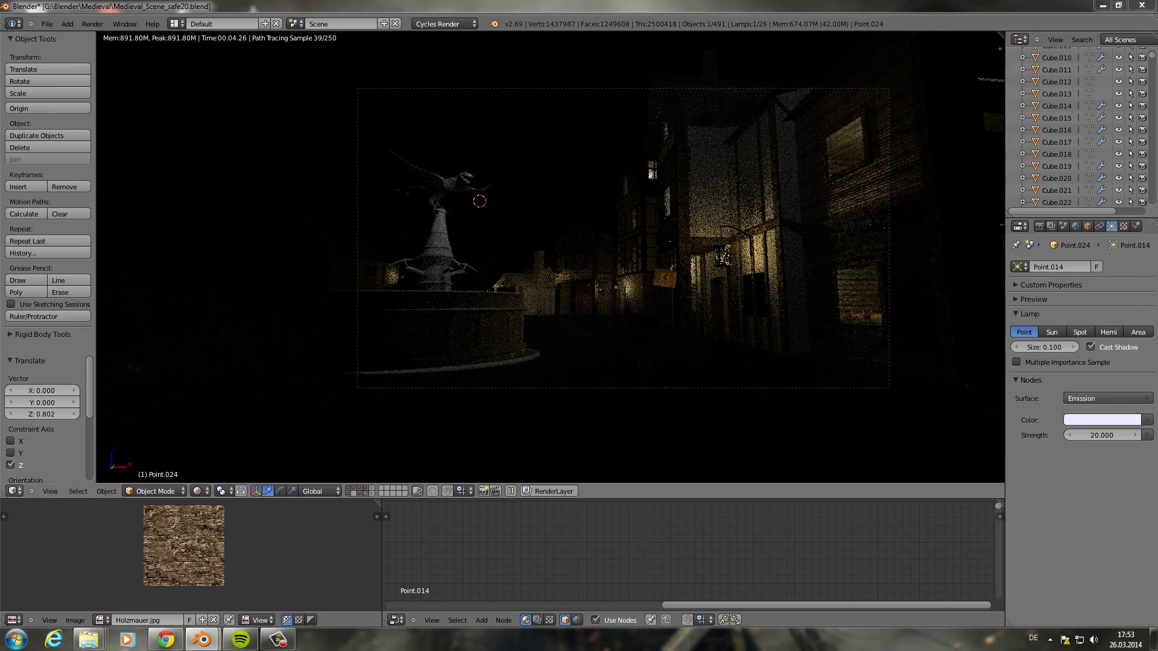
key("g")
key("x")
key("Return")
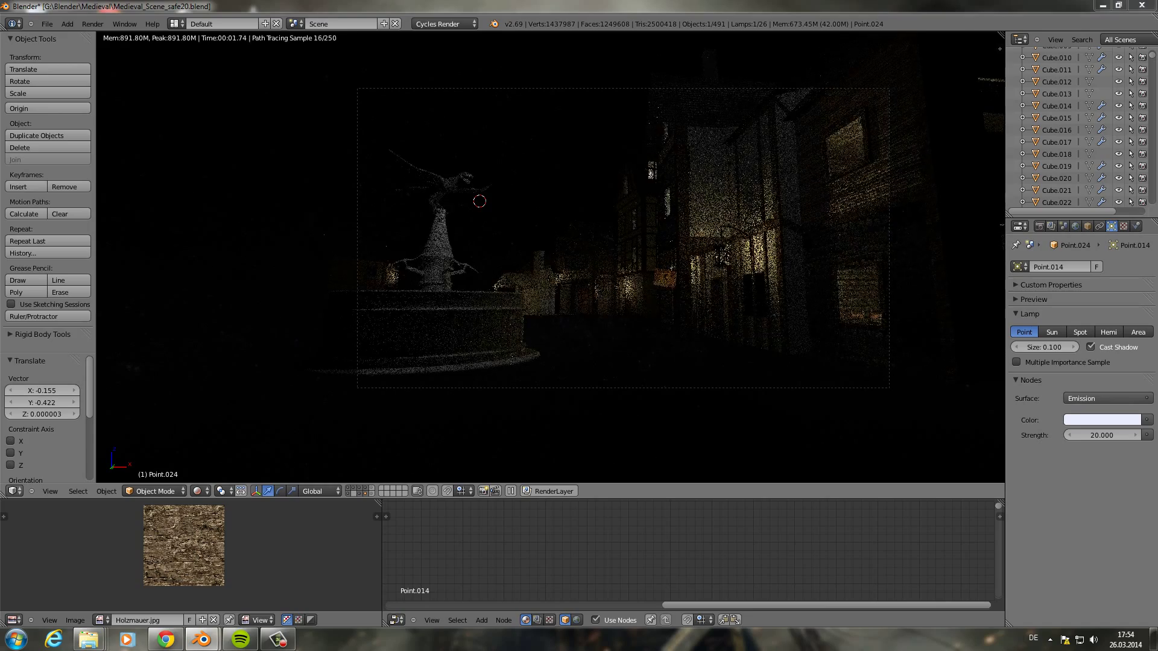
key("g")
key("Return")
- Raise the fountain lamp's strength to 25 and settle on a pale blue colour
left_click(1101, 435)
type("25")
key("Return")
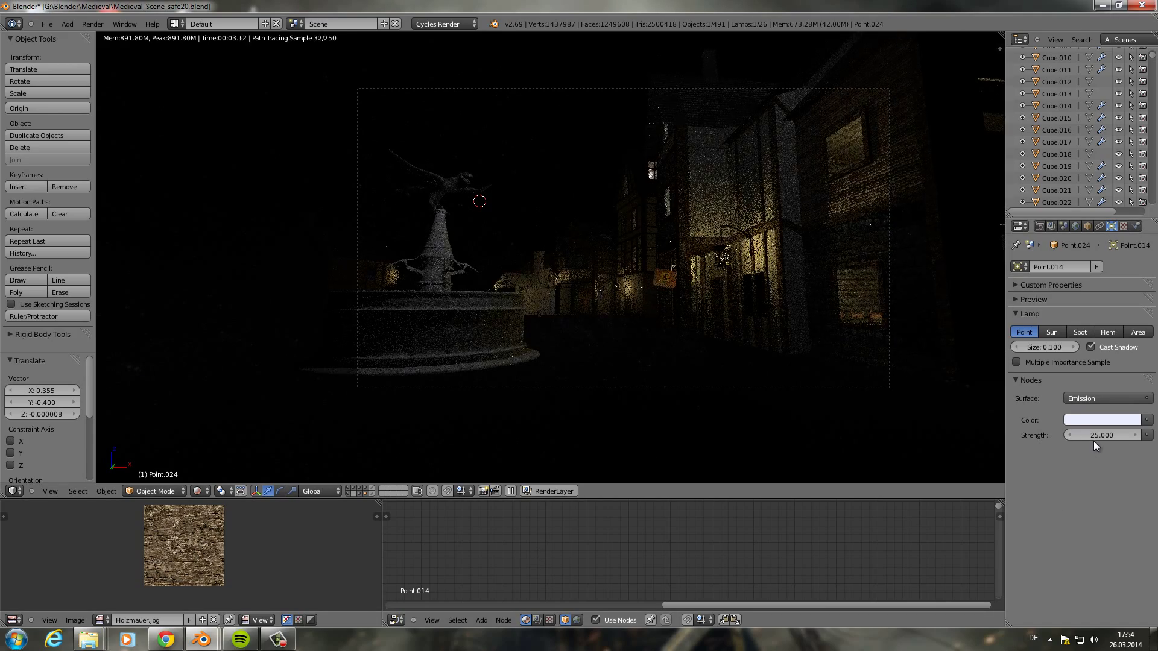
left_click(1091, 420)
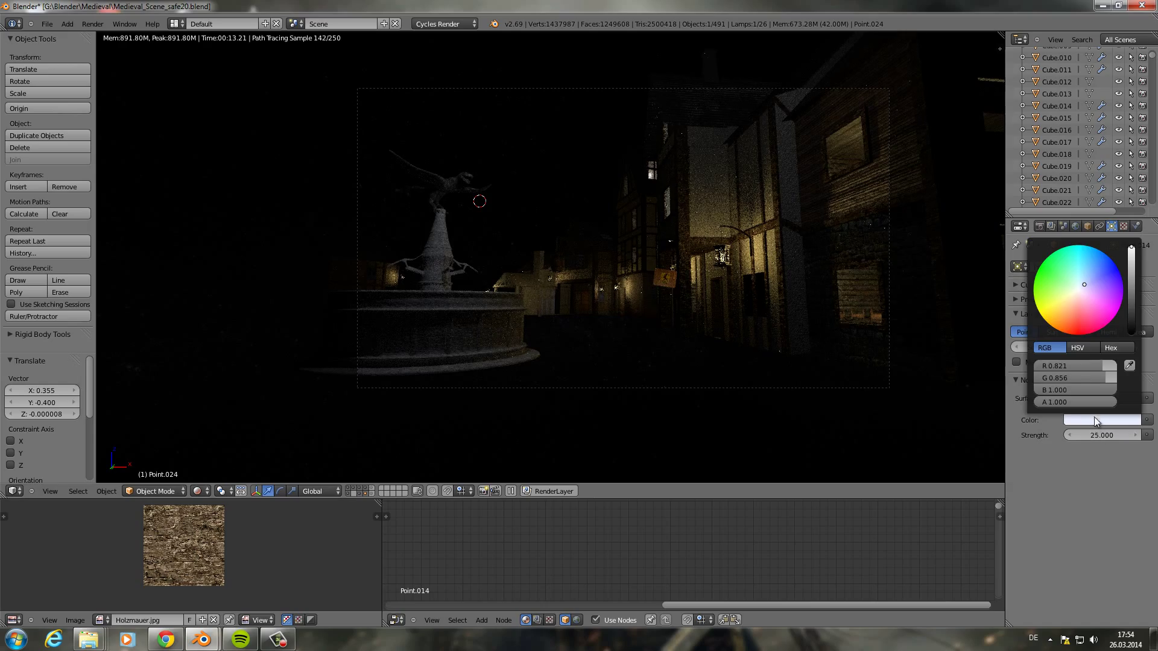
left_click(1077, 295)
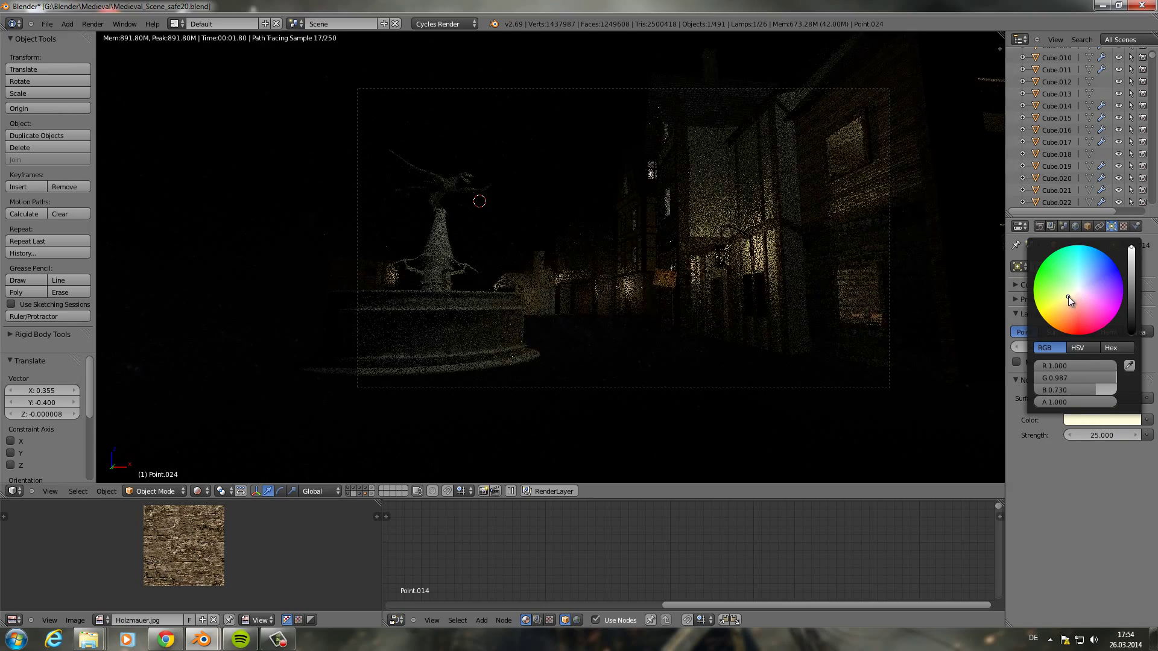
left_click(1090, 279)
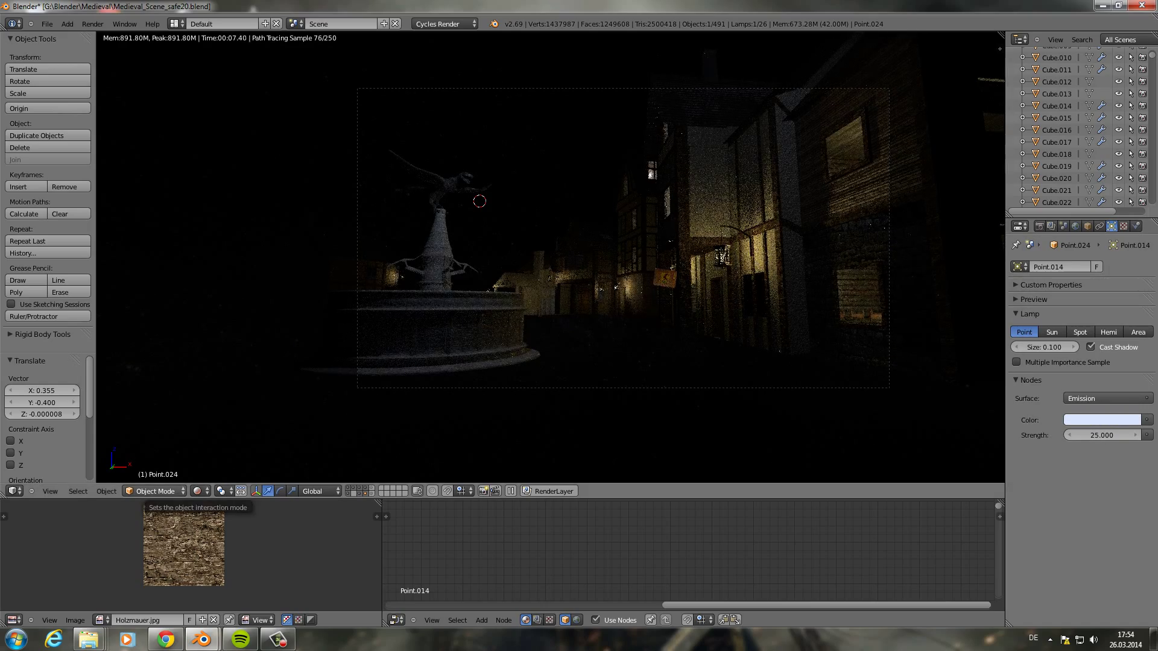
- Duplicate the lamp and make the copy white with strength 10
key("shift+d")
key("Return")
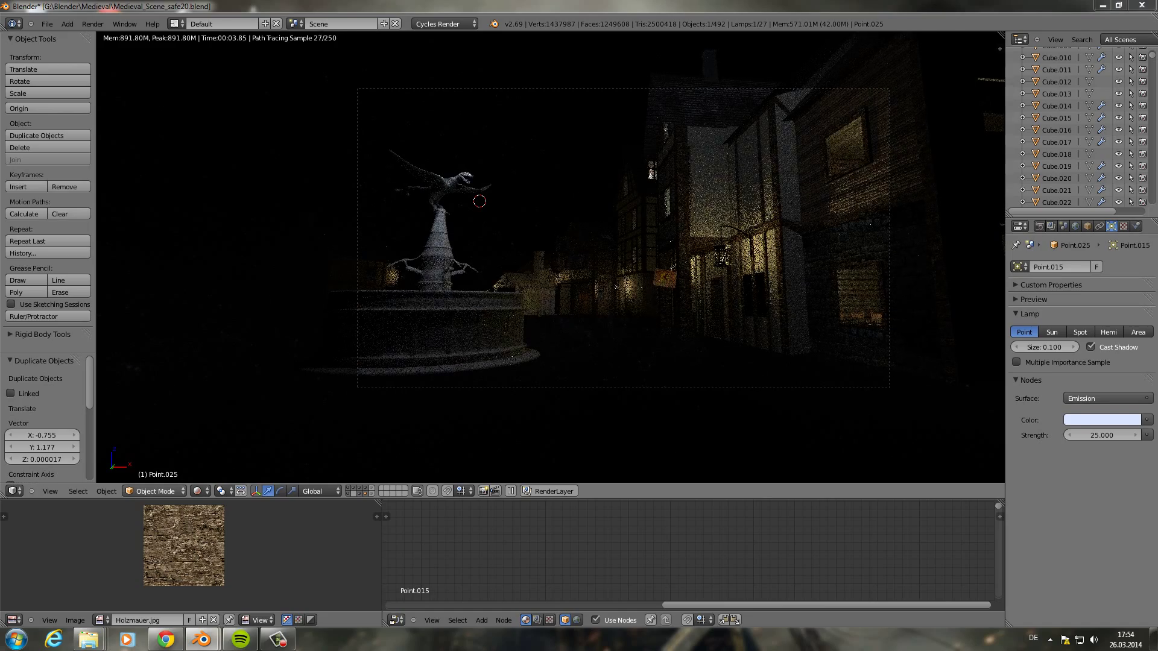
left_click(1102, 419)
left_click(1055, 266)
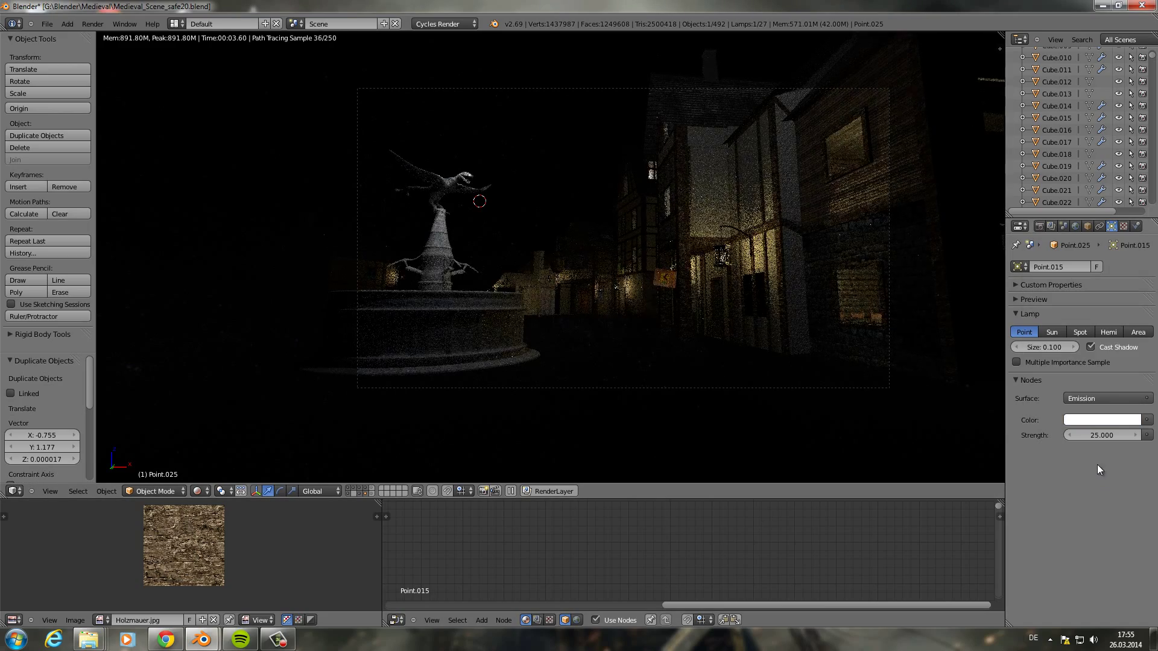
key("Return")
- Duplicate another white lamp, lower it along Z and shift it along X
key("shift+d")
key("Return")
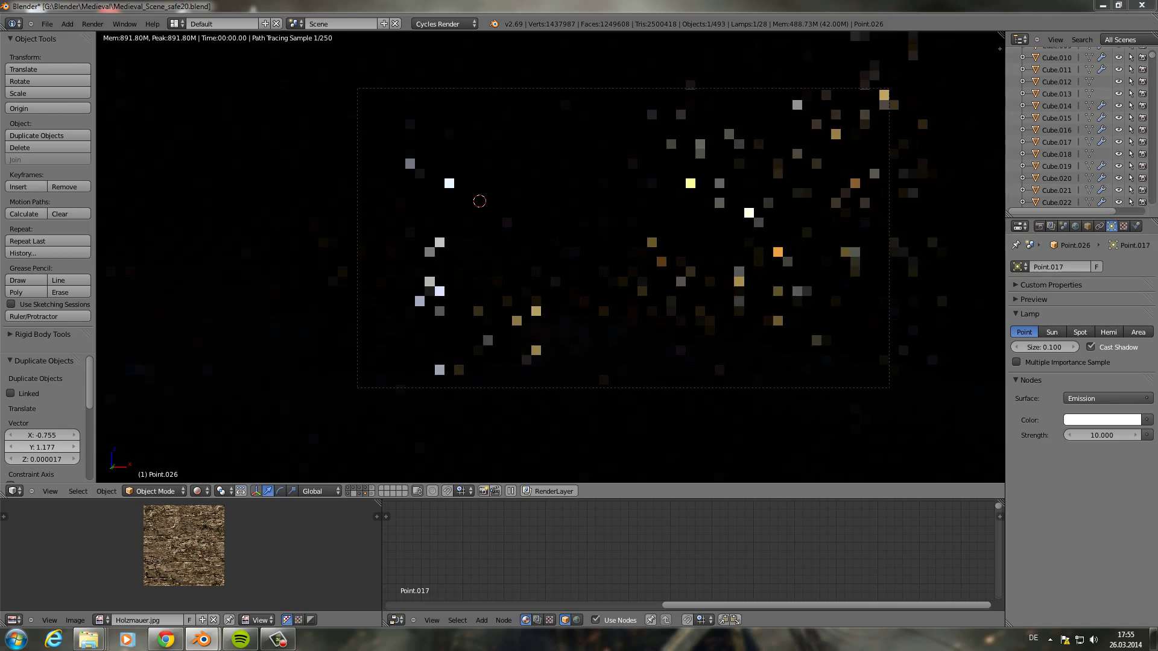
key("g")
key("z")
key("Return")
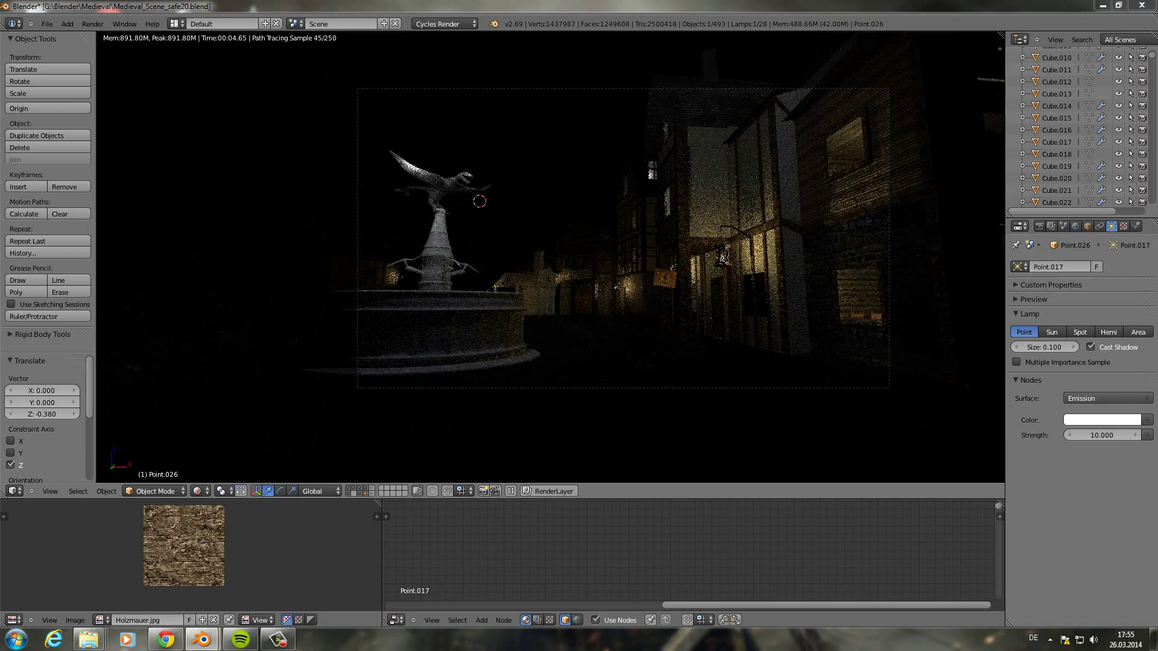
key("g")
key("x")
key("Return")
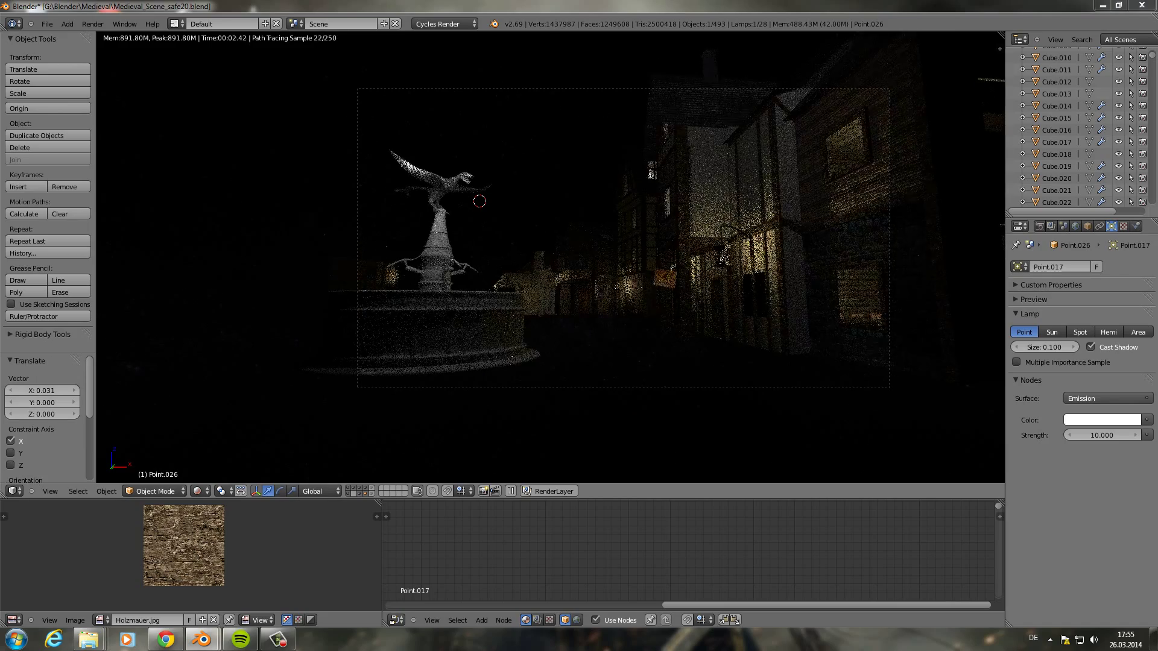
key("g")
key("x")
key("Return")
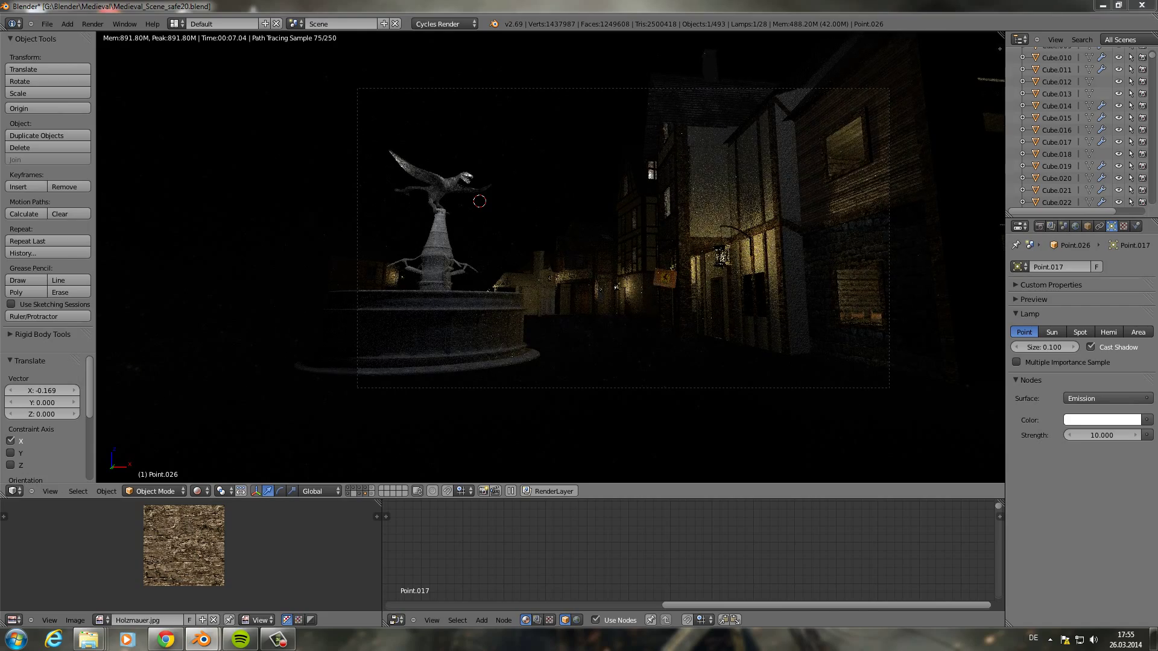
left_click(197, 491)
- Isolate the fountain and snap the 3D cursor to its spike tip
left_click(223, 462)
right_click(374, 361)
key("KP_Divide")
key("KP_7")
scroll(598, 267, "up", 3)
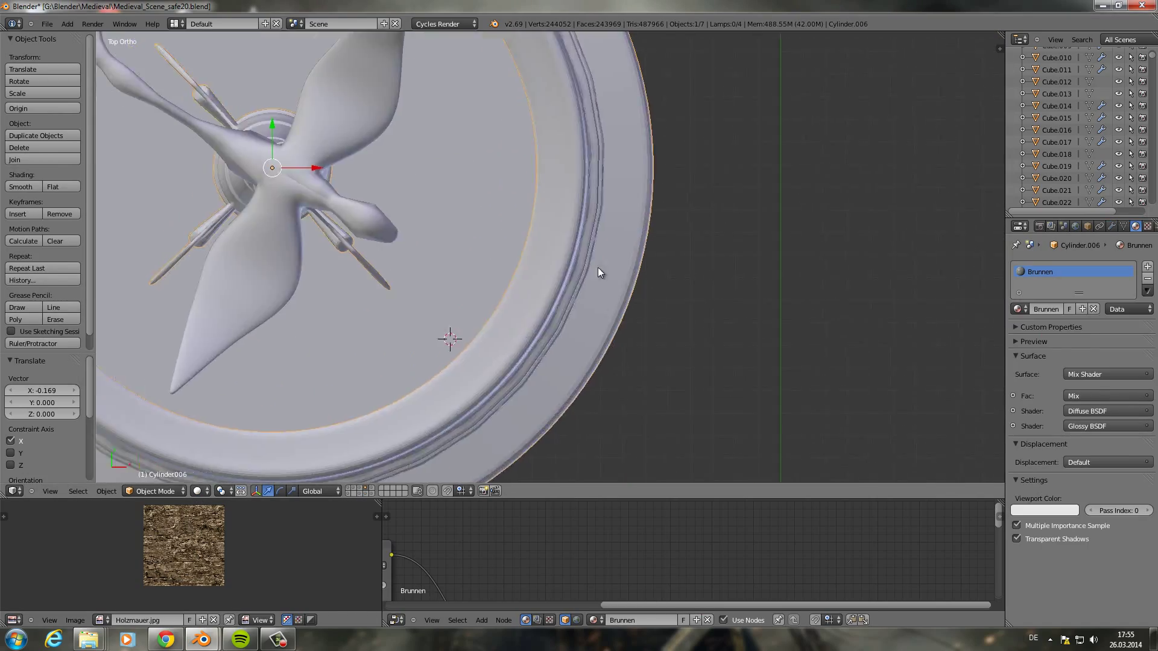
key("Tab")
scroll(598, 272, "up", 4)
middle_click_drag(422, 272, 374, 338)
key("shift+s")
left_click(435, 358)
key("Tab")
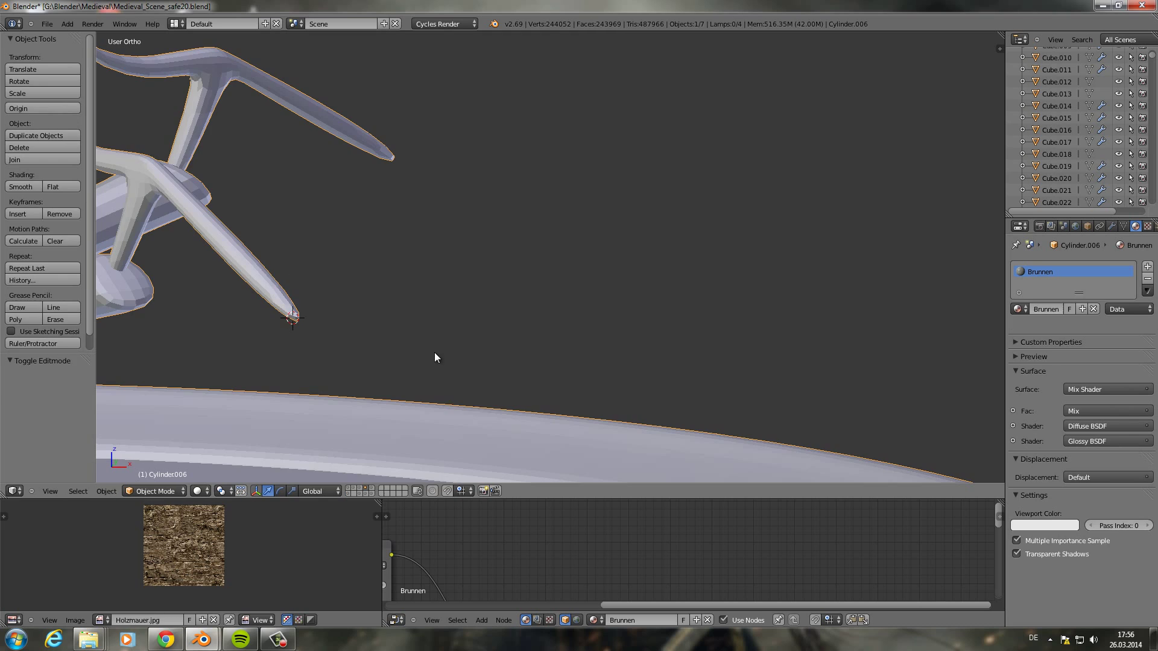
- Add a cylinder at the spike tip and scale it down to 0.115
key("shift+a")
left_click(495, 257)
scroll(538, 357, "down", 5)
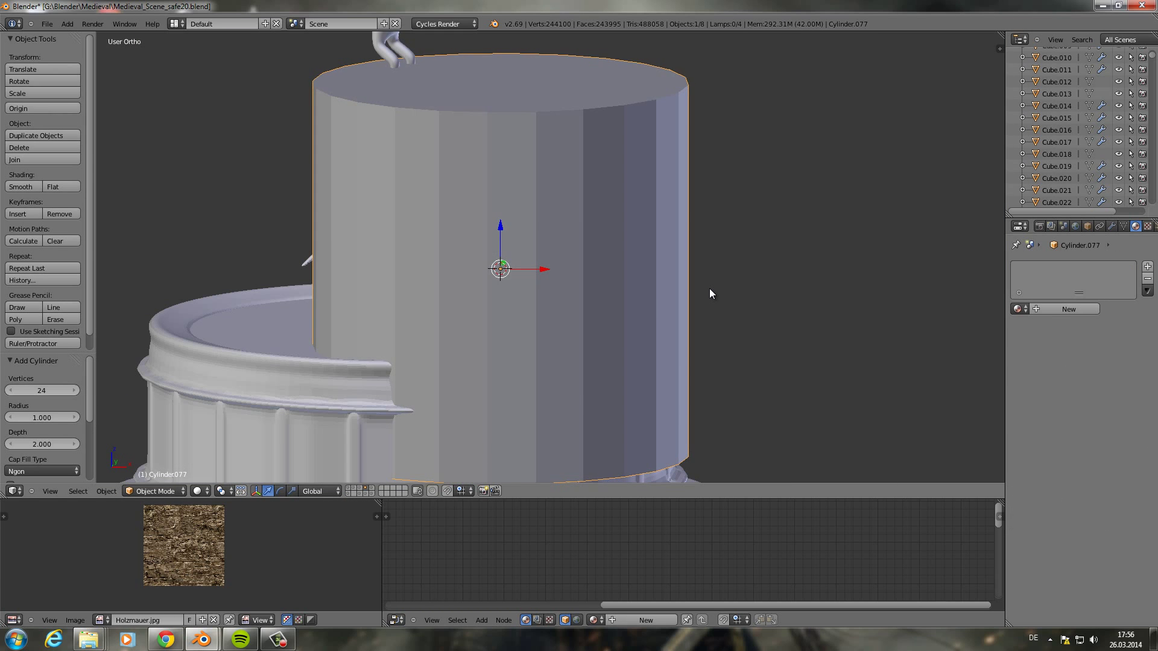
type("s.115")
key("Return")
scroll(617, 311, "up", 5)
scroll(613, 314, "down", 2)
mouse_move(613, 314)
middle_mouse_down()
mouse_move(512, 361)
mouse_move(609, 296)
mouse_move(526, 259)
middle_mouse_up()
key("r")
key("s")
left_click(525, 259)
- Move the cylinder along Z to sit inside the spike tip
mouse_move(624, 256)
middle_mouse_down()
mouse_move(697, 164)
mouse_move(545, 281)
mouse_move(489, 293)
mouse_move(657, 172)
middle_mouse_up()
key("g")
key("z")
left_click(491, 252)
key("z")
key("r")
key("Escape")
key("g")
left_click(673, 201)
scroll(533, 242, "up", 3)
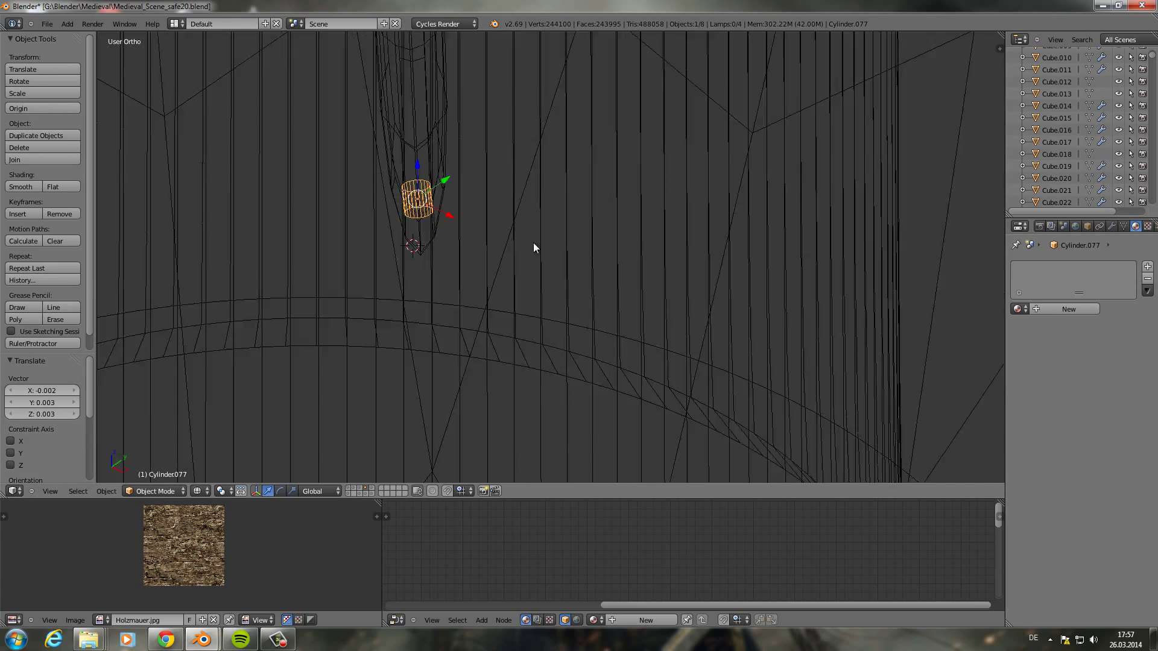
middle_click_drag(533, 242, 256, 473)
- Select the cylinder's end face and extrude it into a long thin tube
key("z")
key("Tab")
key("z")
right_click(556, 256)
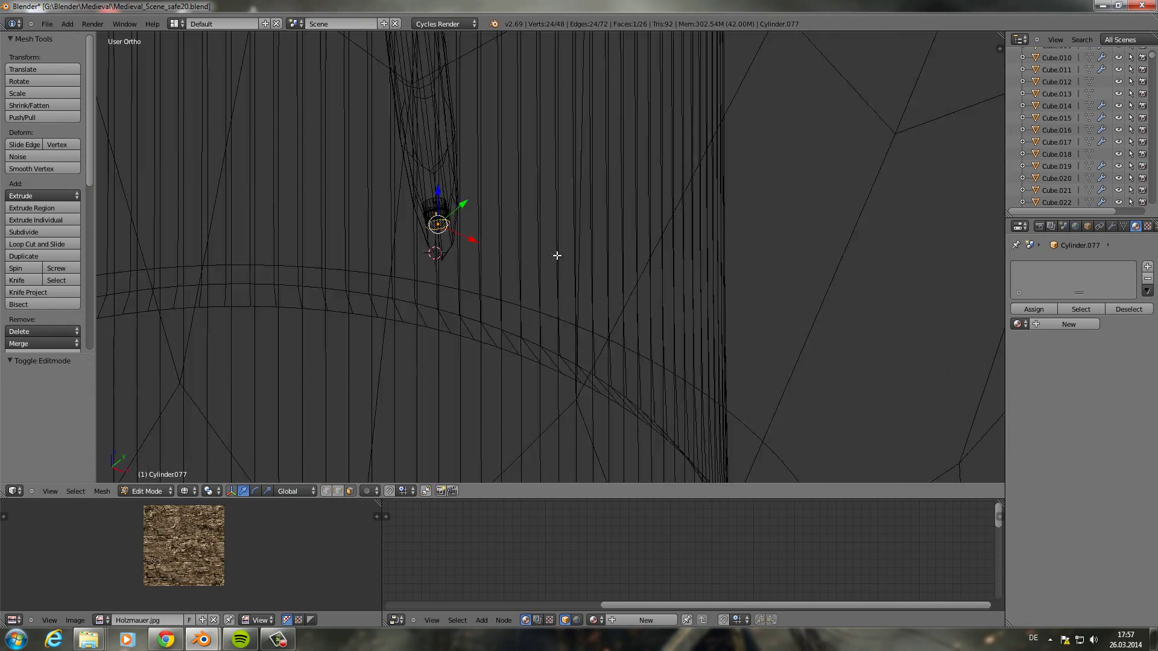
key("z")
scroll(706, 243, "down", 3)
key("KP_1")
scroll(725, 400, "up", 3)
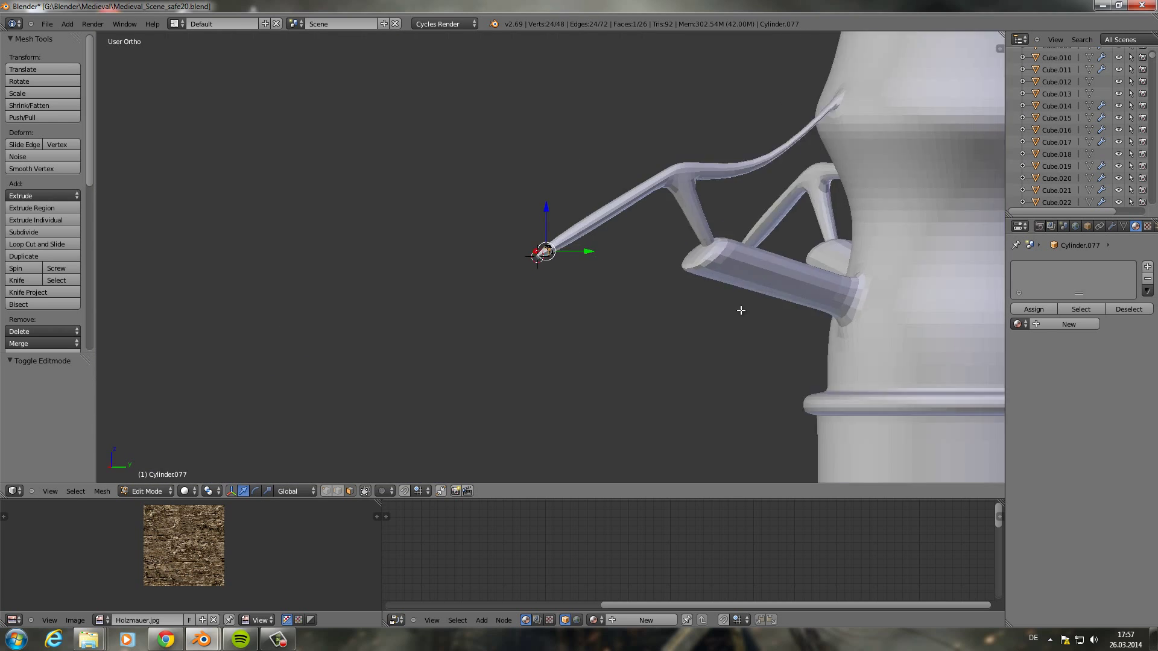
middle_click_drag(739, 307, 833, 313)
key("KP_7")
key("e")
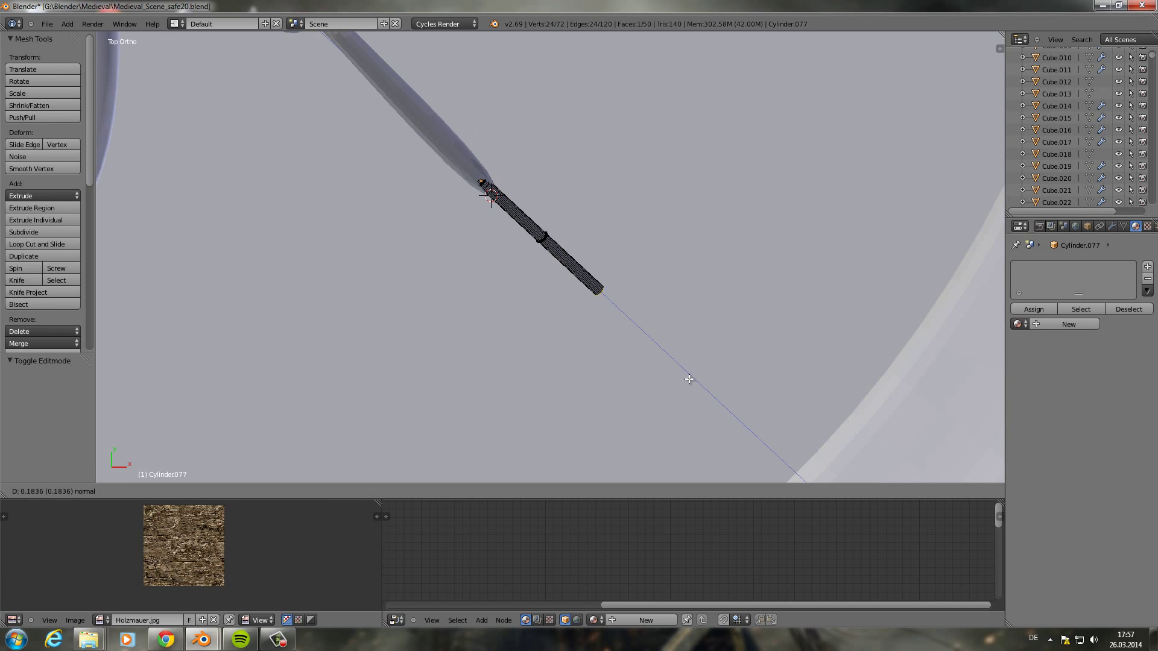
left_click(823, 521)
- Add 39 loop cuts and bend the tube's end down into an arcing stream
mouse_move(824, 470)
middle_mouse_down()
mouse_move(874, 297)
mouse_move(692, 396)
middle_mouse_up()
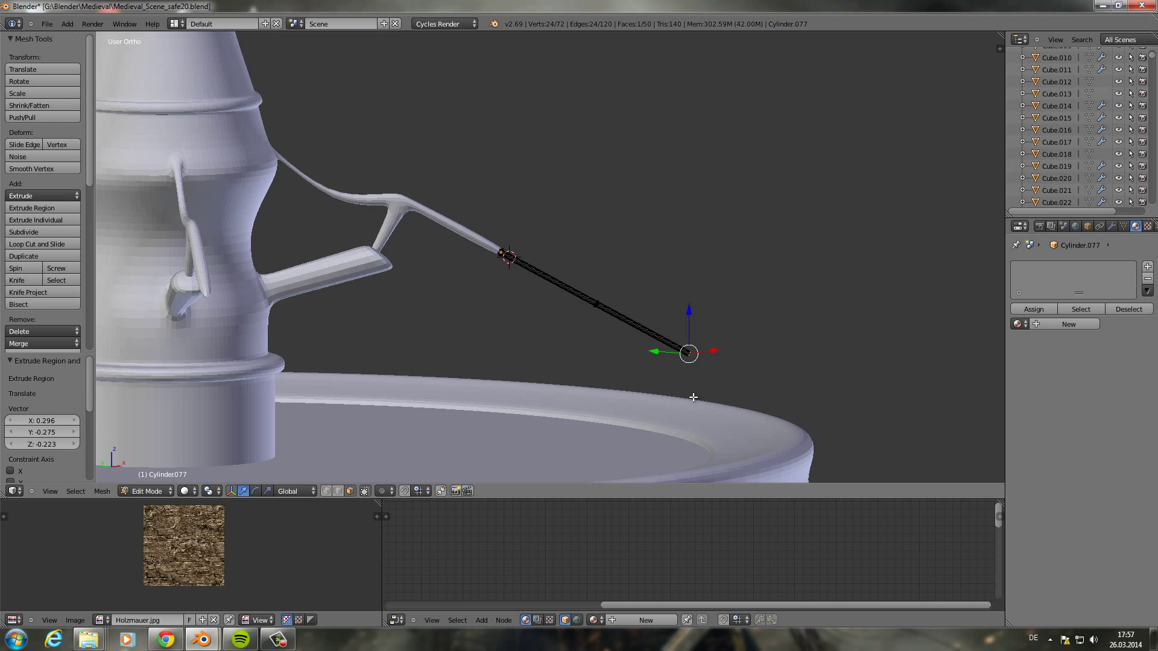
scroll(603, 308, "up", 15)
left_click(602, 308)
right_click(561, 429)
mouse_move(560, 429)
middle_mouse_down()
mouse_move(693, 361)
mouse_move(822, 393)
mouse_move(663, 371)
middle_mouse_up()
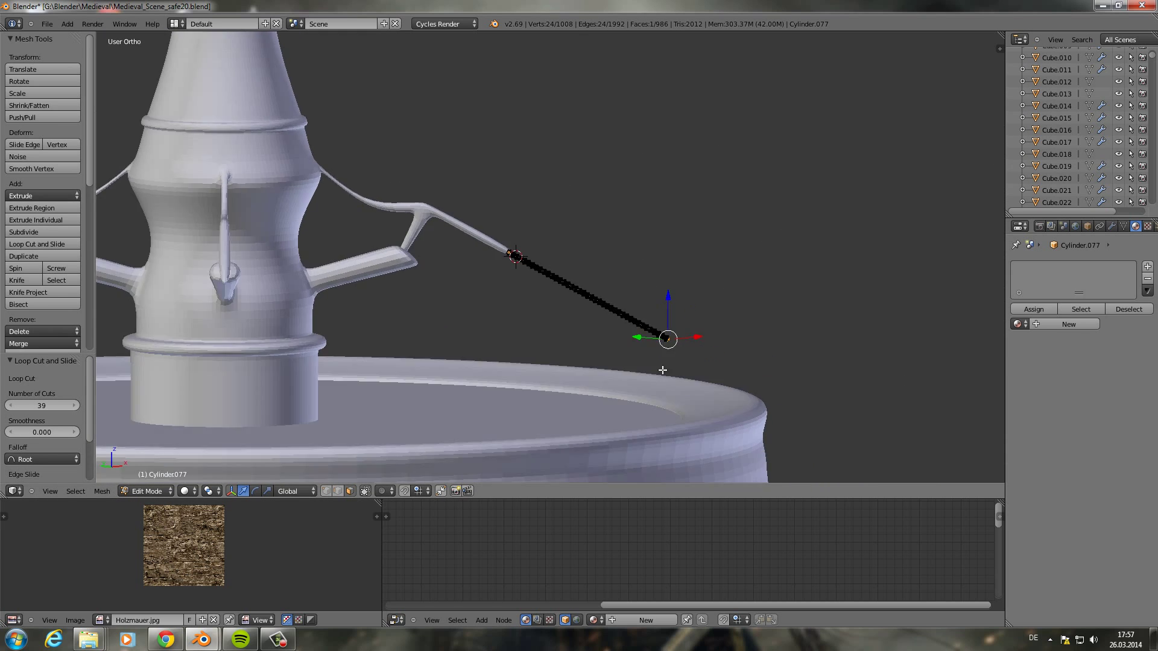
key("Tab")
key("Tab")
key("g")
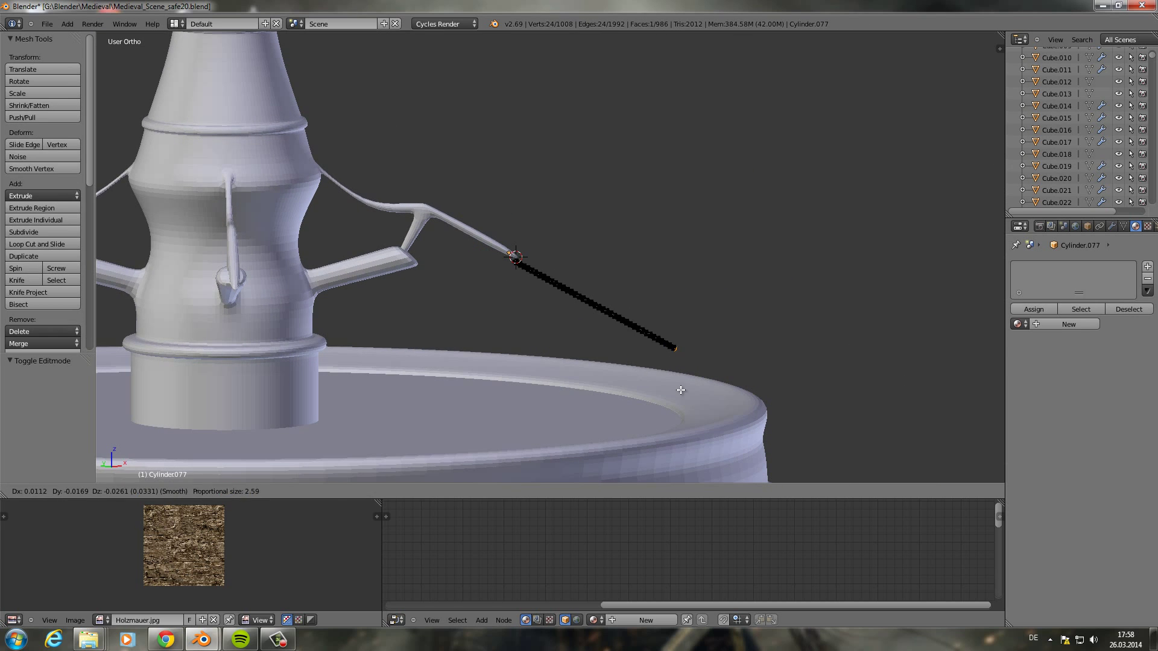
left_click(653, 443)
key("r")
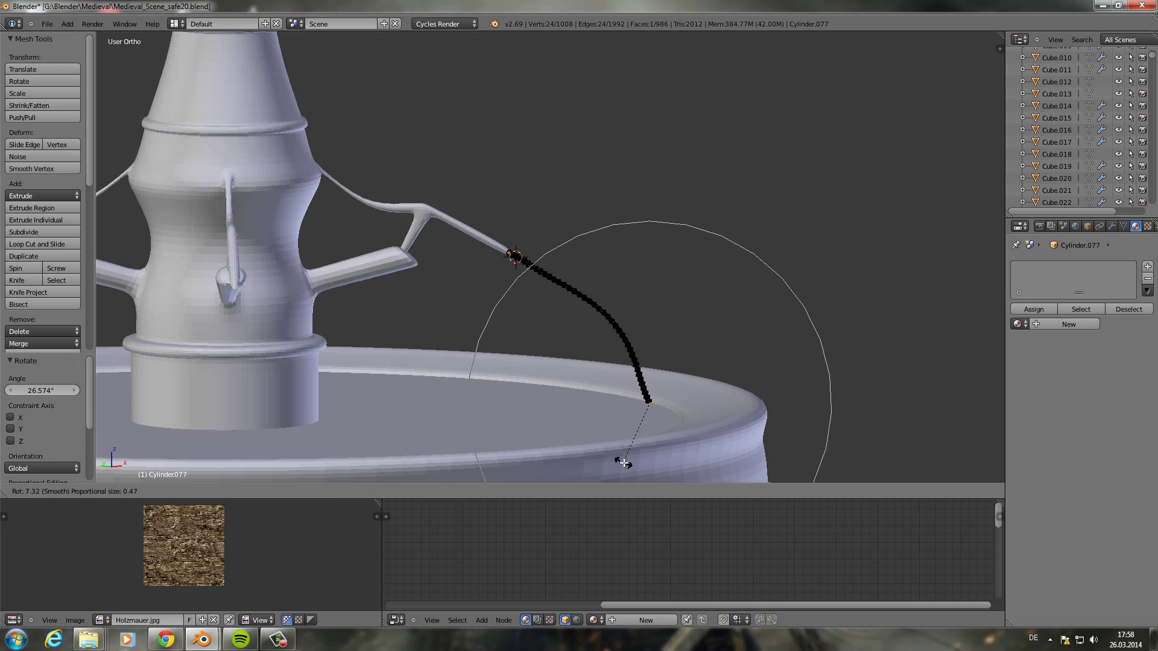
left_click(624, 463)
key("Tab")
middle_click_drag(658, 324, 637, 328)
- Give the stream a new Wasser material with a Glass BSDF surface and IOR 1.330
key("s")
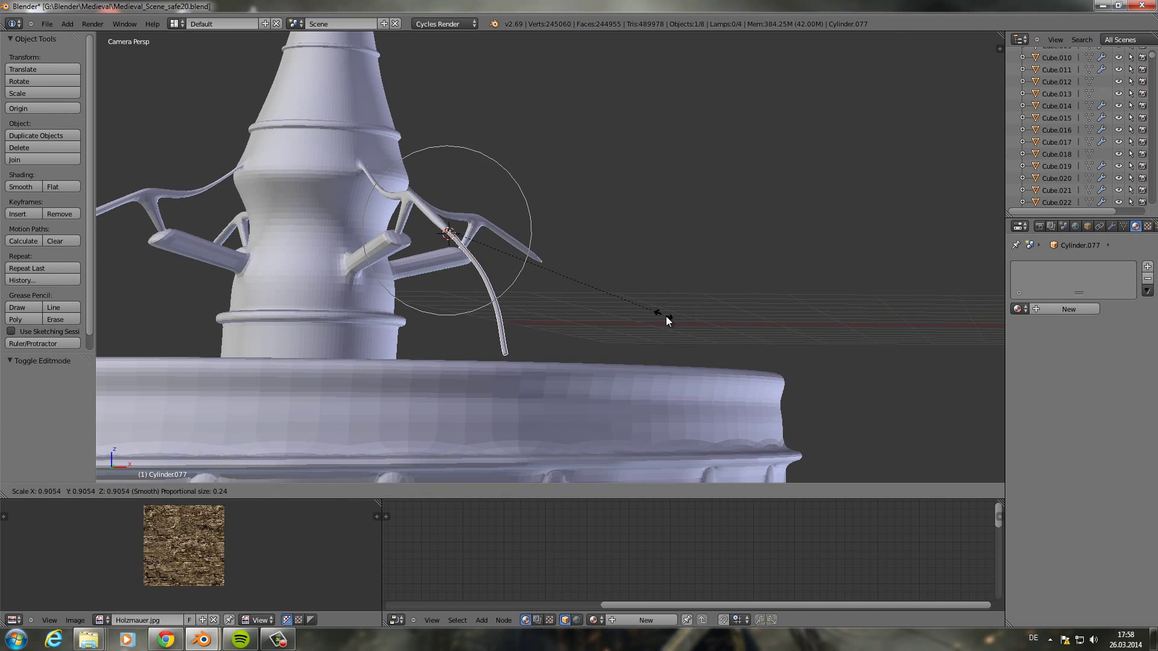
left_click(1048, 308)
left_click(1091, 371)
left_click(1112, 436)
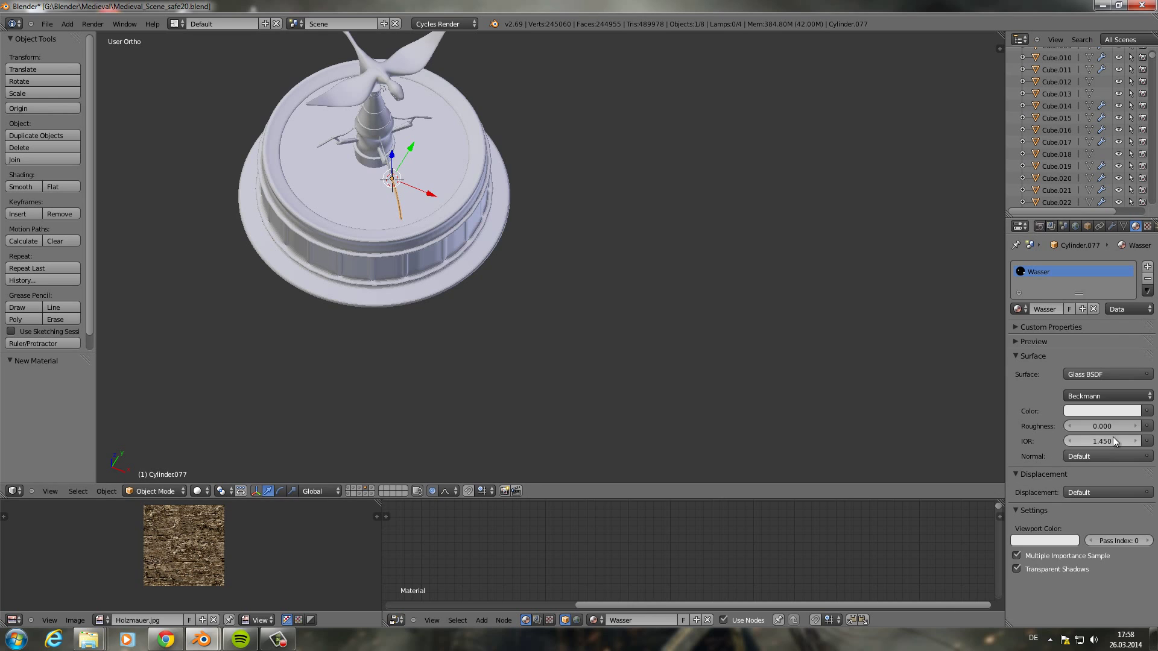
key("KP_7")
scroll(659, 250, "up", 3)
key("shift+d")
- Duplicate the stream and rotate the copy 90 degrees about Z onto the next spout
key("r")
key("z")
key("9")
key("0")
key("Return")
key("r")
key("z")
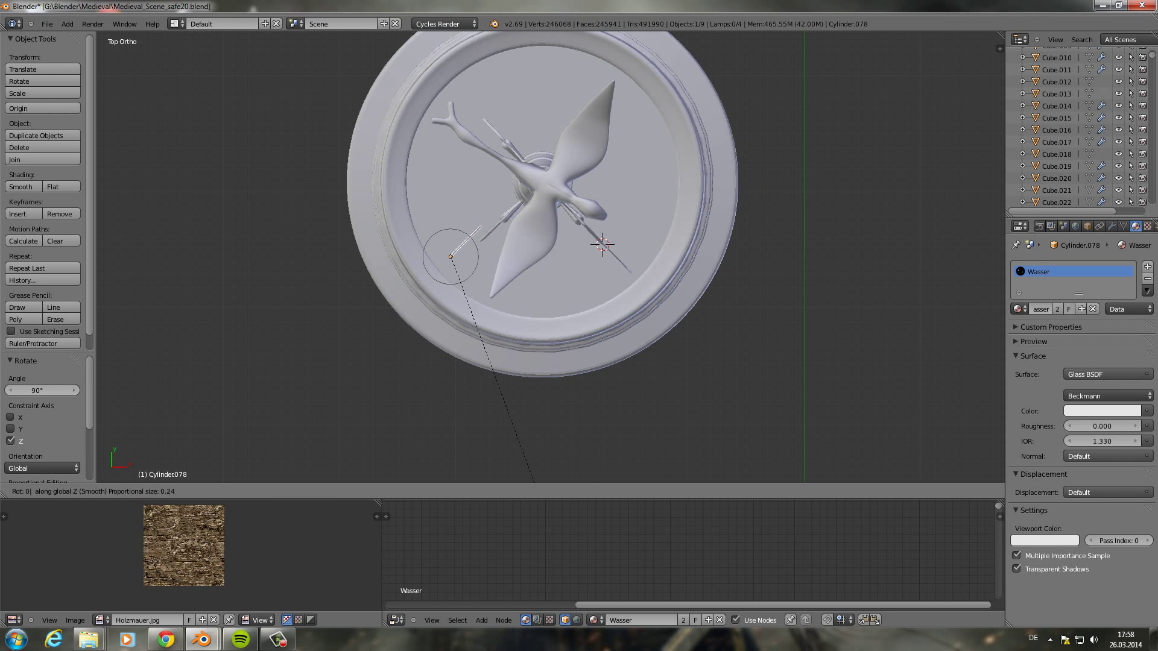
key("Escape")
left_click(631, 409)
key("shift+d")
left_click(505, 414)
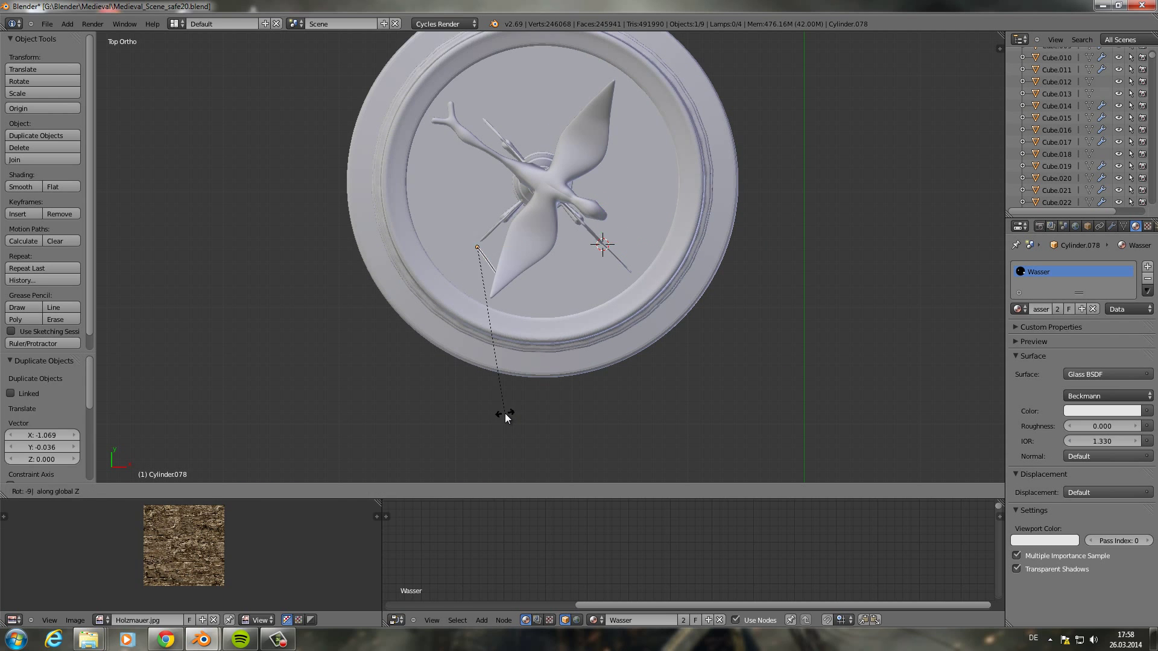
- Add further stream copies, rotating each onto the remaining spouts
scroll(518, 227, "up", 4)
scroll(561, 169, "up", 1)
scroll(527, 122, "down", 2)
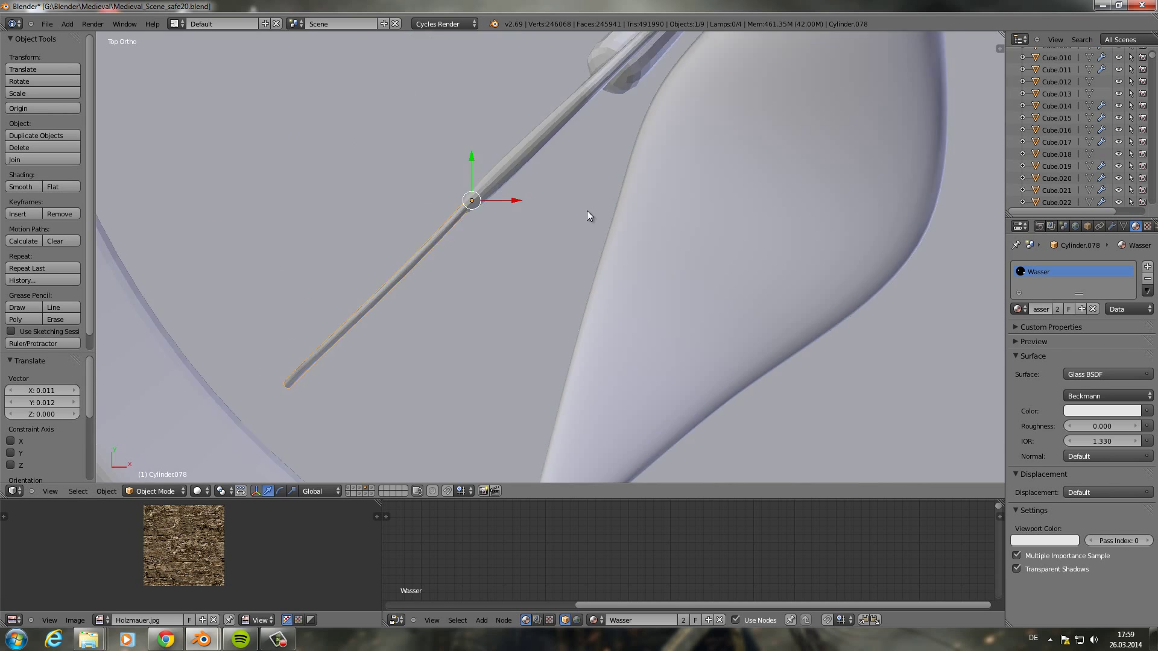
scroll(587, 211, "down", 3)
scroll(596, 222, "up", 1)
key("shift+d")
left_click(562, 238)
scroll(564, 253, "up", 5)
key("r")
left_click(568, 288)
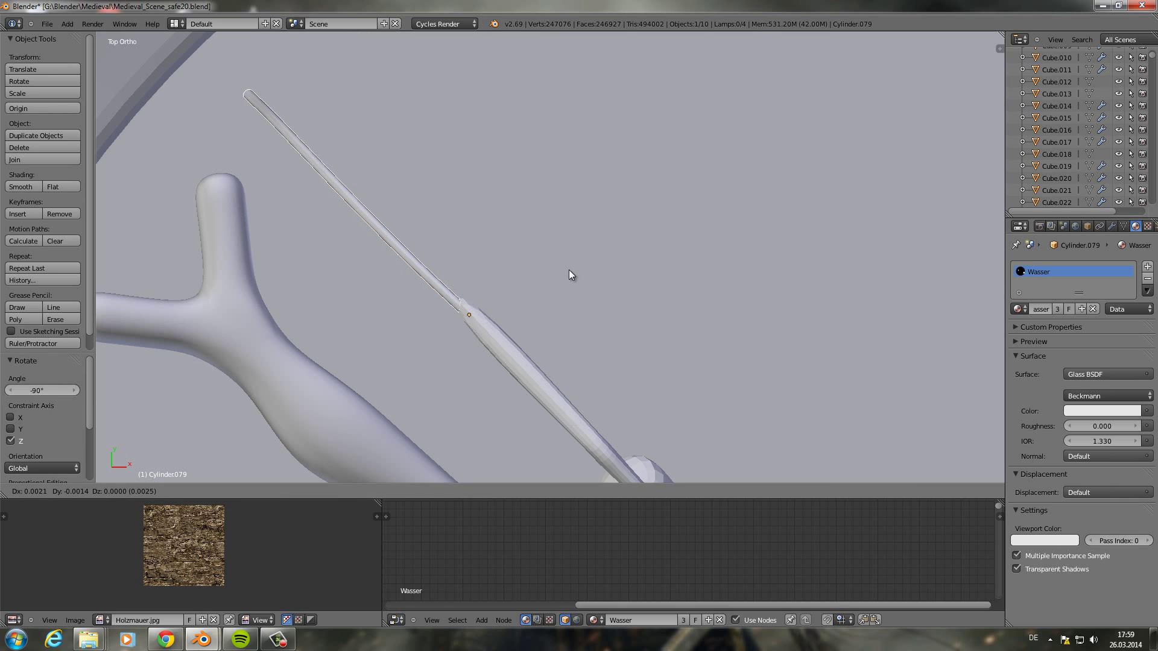
scroll(569, 270, "up", 2)
scroll(531, 374, "down", 6)
left_click(606, 248)
- Return to the camera view and save the file
key("z")
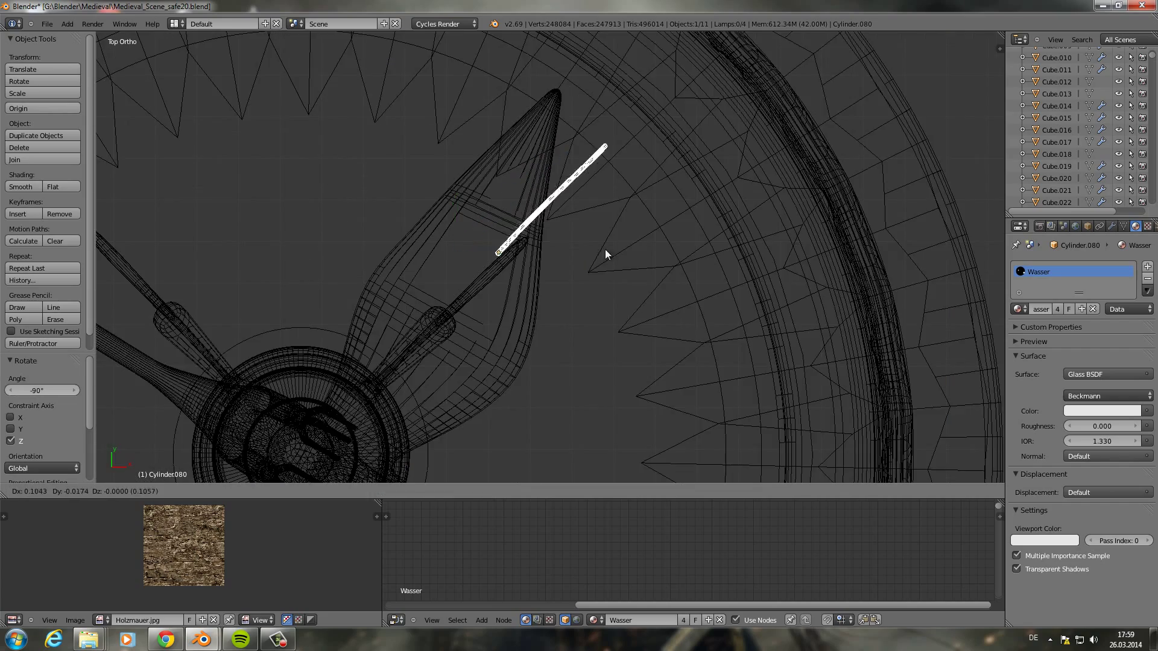
scroll(603, 253, "up", 4)
key("Tab")
middle_click_drag(598, 258, 603, 301)
key("Tab")
key("KP_0")
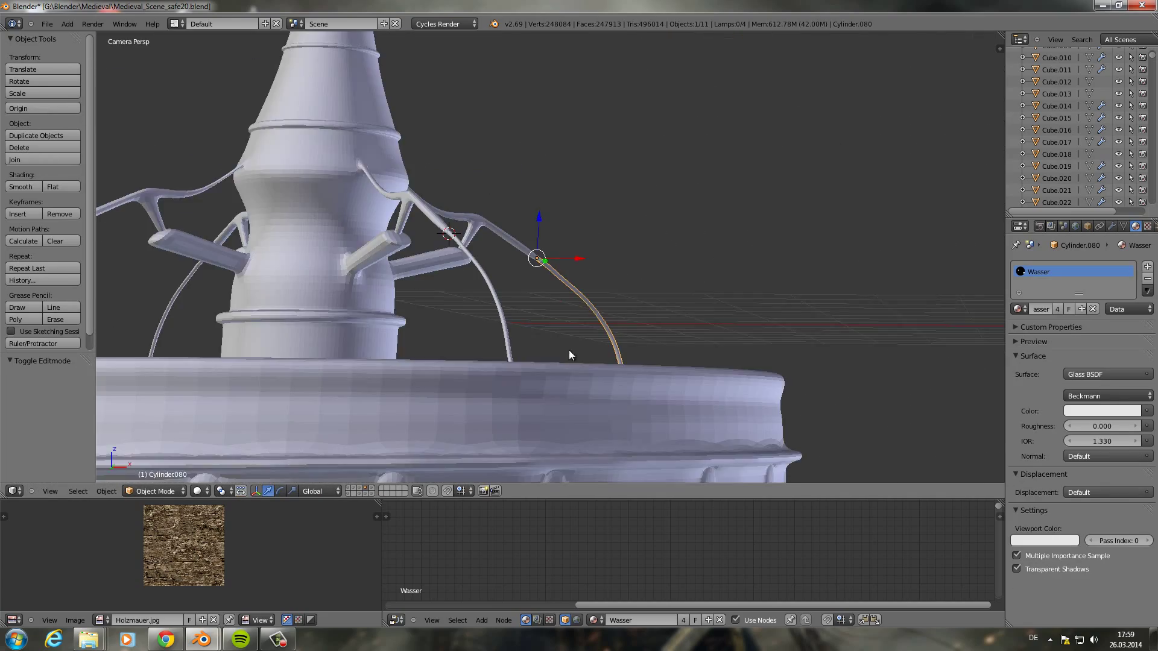
key("ctrl+s")
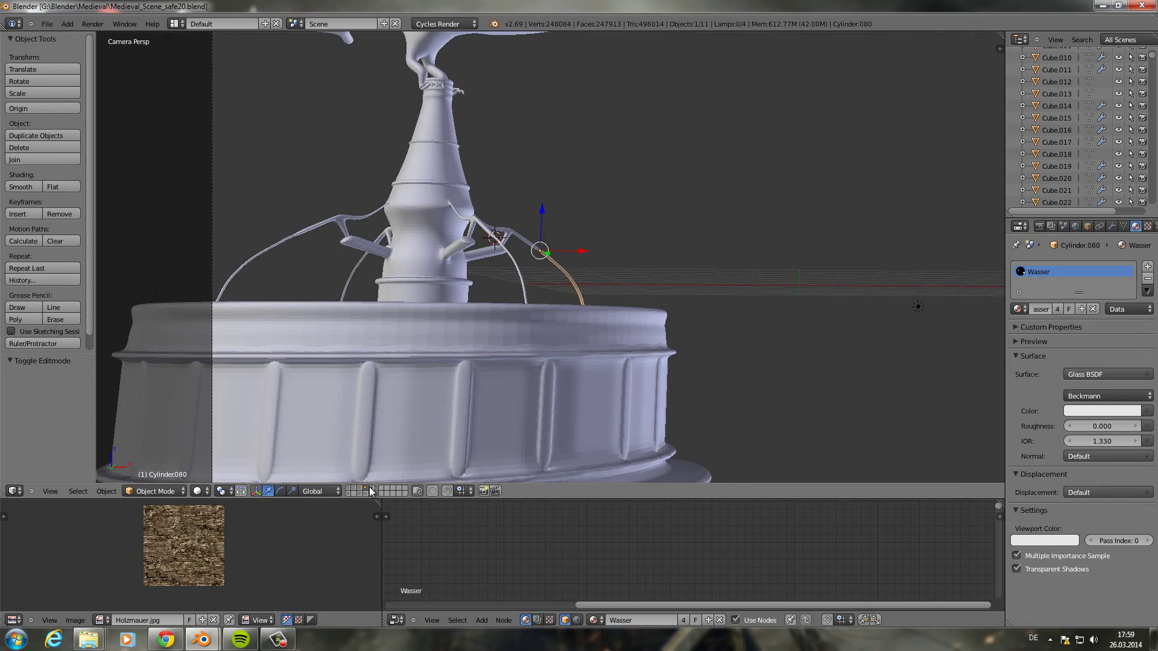
- Show all scene layers, preview the night street in Rendered shading, then return to Solid
left_click(353, 487, "shift")
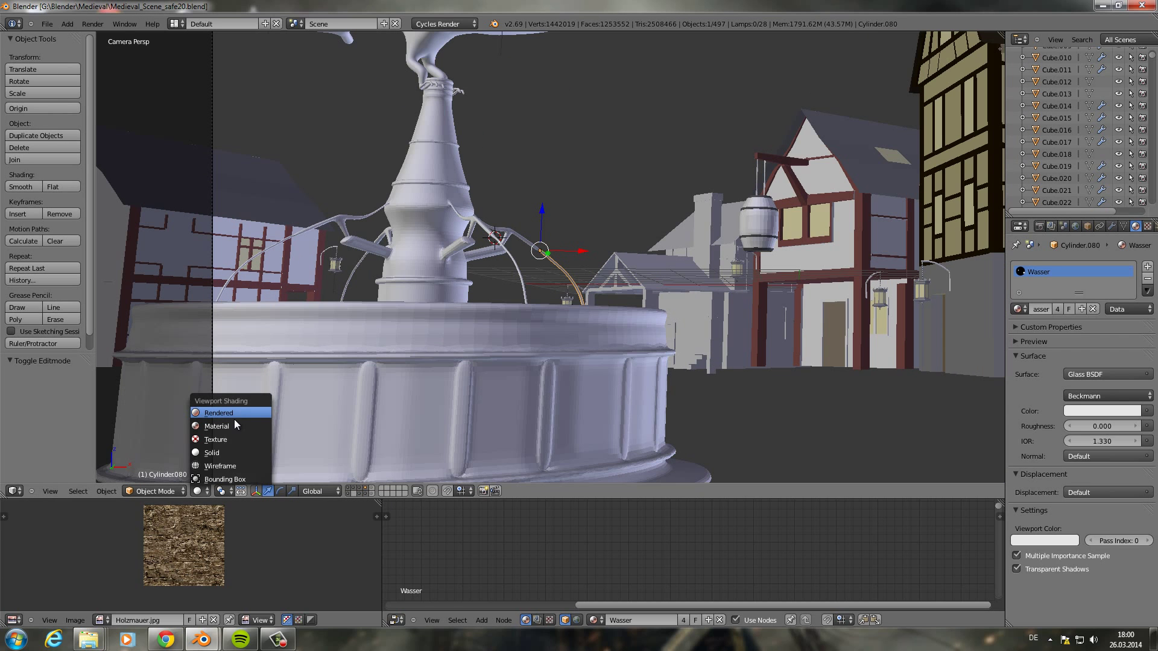
left_click(234, 413)
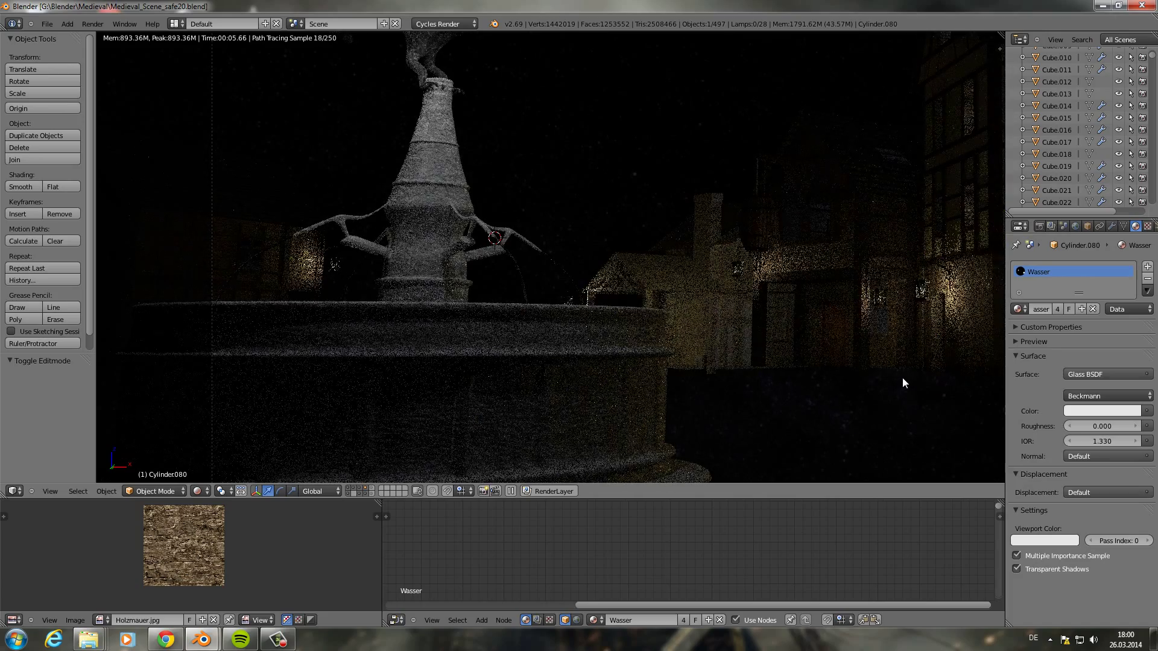
mouse_move(902, 377)
middle_mouse_down()
mouse_move(743, 353)
mouse_move(911, 389)
middle_mouse_up()
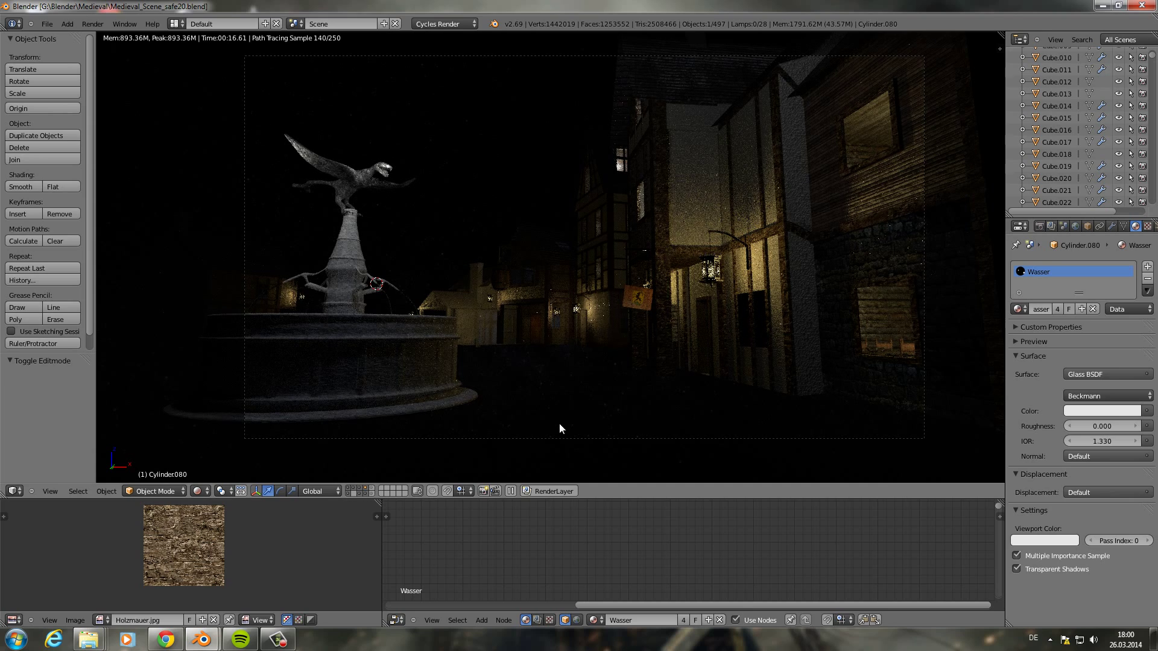
left_click(212, 451)
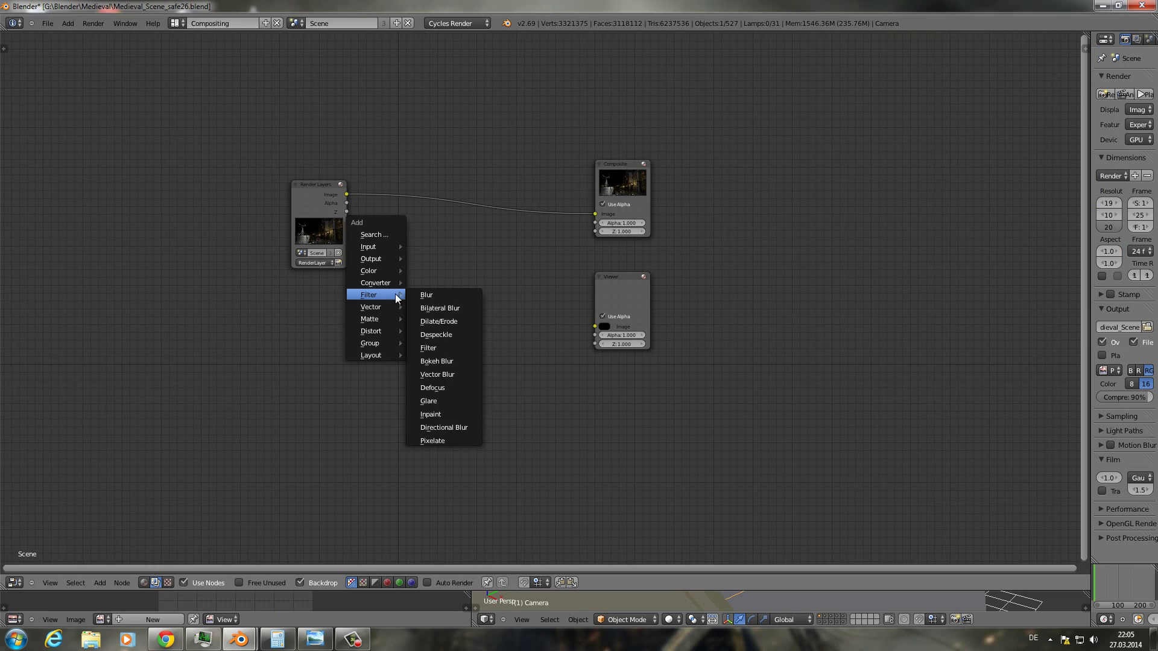
- Add a Defocus node feeding the Viewer and set its Angle to 90°
left_click(450, 387)
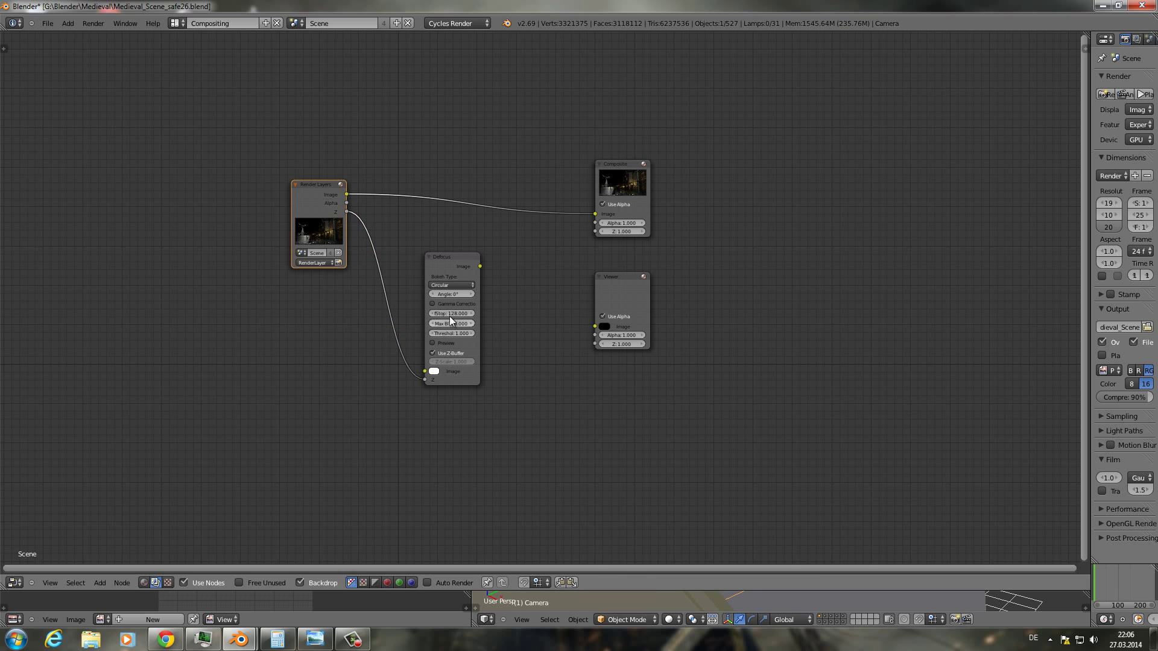
left_click(449, 316)
left_click_drag(480, 266, 595, 326)
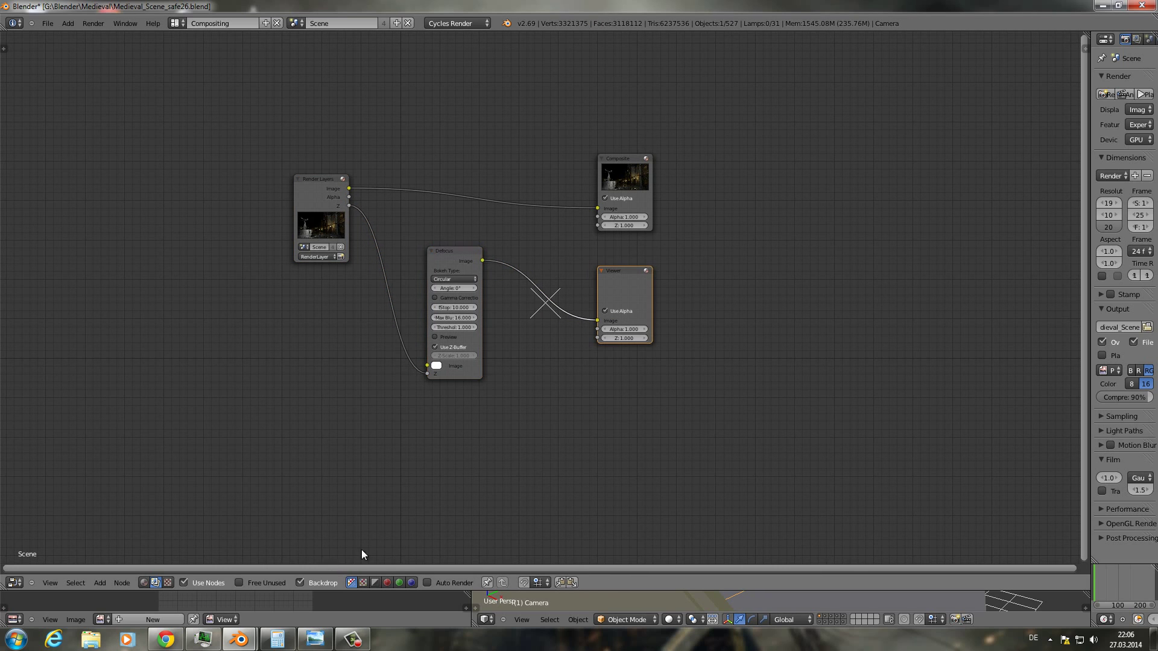
key("Home")
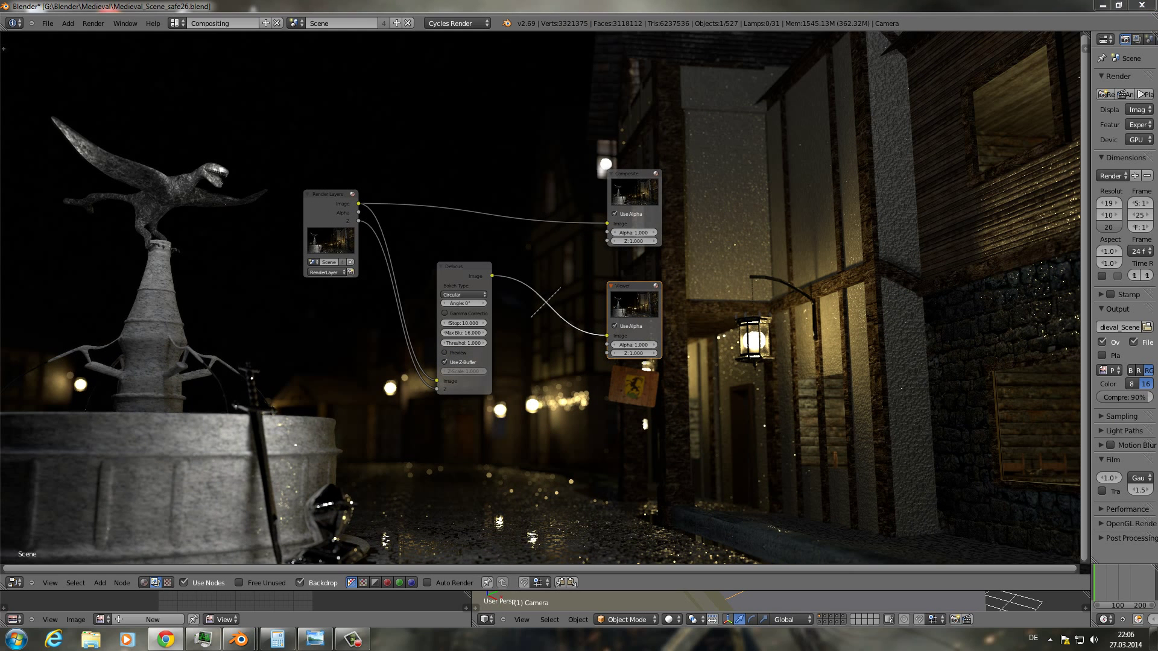
left_click(460, 303)
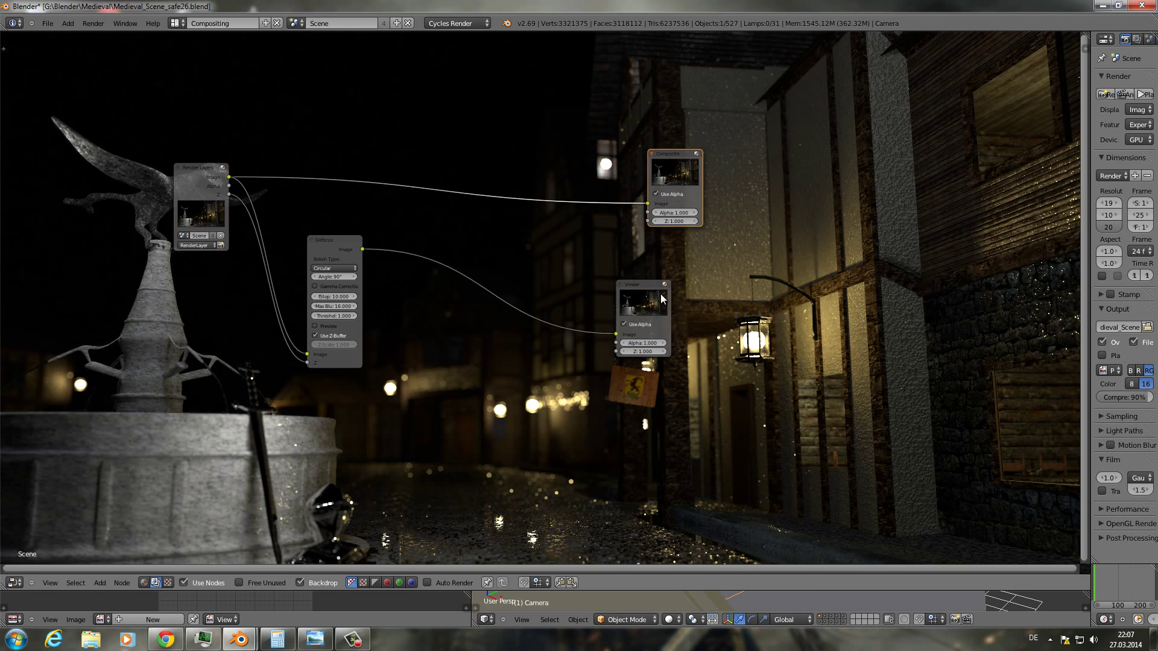
key("shift+a")
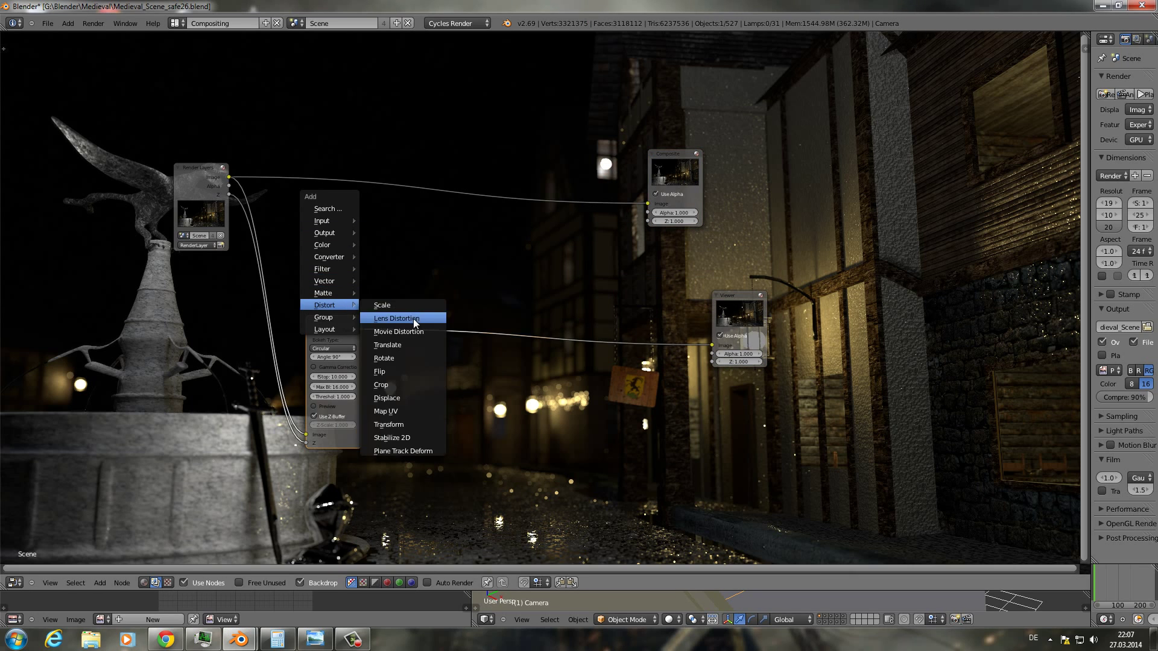
- Insert a Lens Distortion node with Distort 1, fed from the render image
left_click(413, 331)
left_click(416, 289)
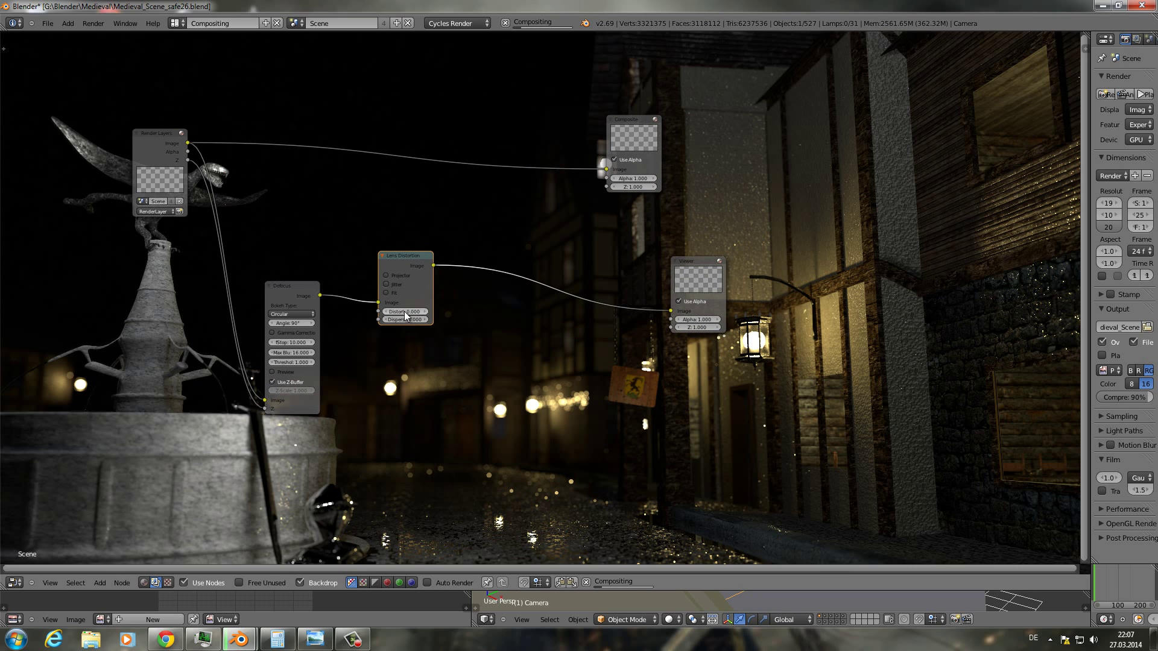
key("Return")
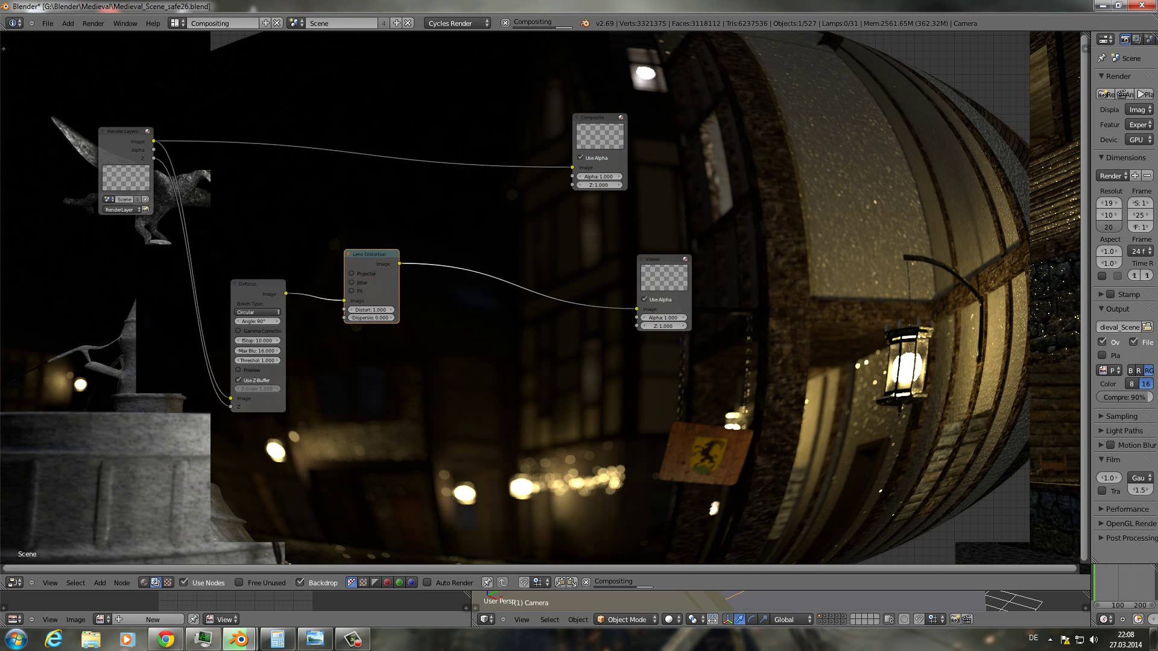
mouse_move(362, 221)
left_mouse_down()
mouse_move(347, 189)
mouse_move(246, 184)
mouse_move(308, 231)
left_mouse_up()
- Add a Greater Than Math node fed by the Lens Distortion output
key("shift+a")
left_click(404, 187)
left_click(349, 209)
left_click(349, 210)
left_click(330, 65)
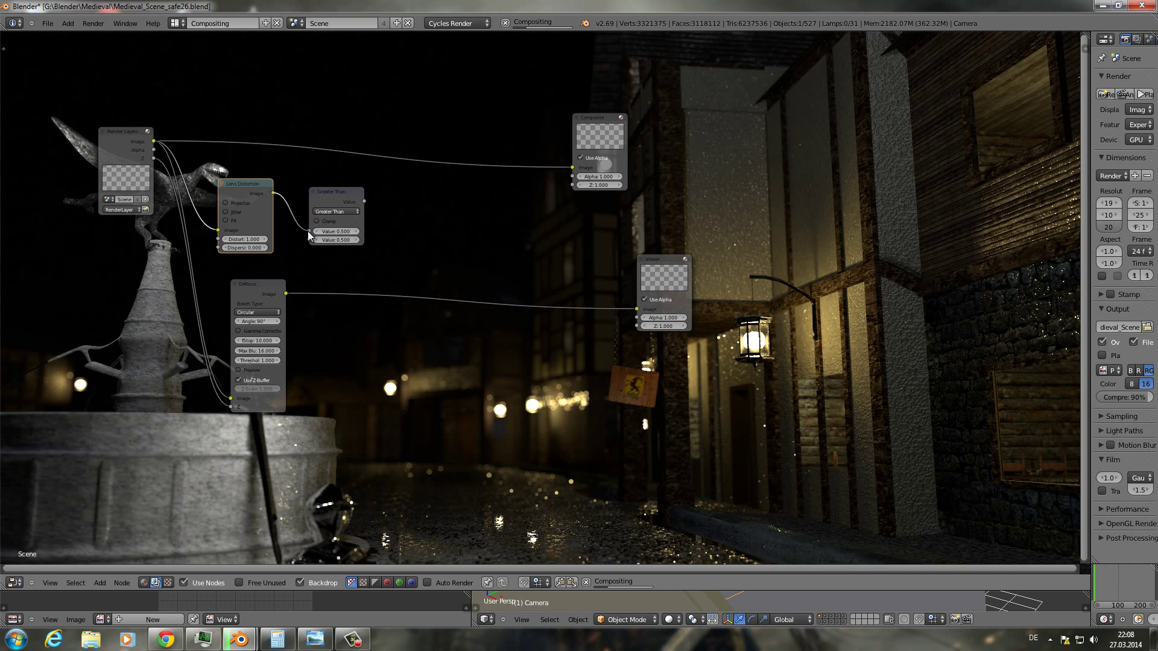
middle_click_drag(308, 231, 289, 229)
- Add a 256×256 Fast Gaussian Blur node and move the Defocus node down
key("shift+a")
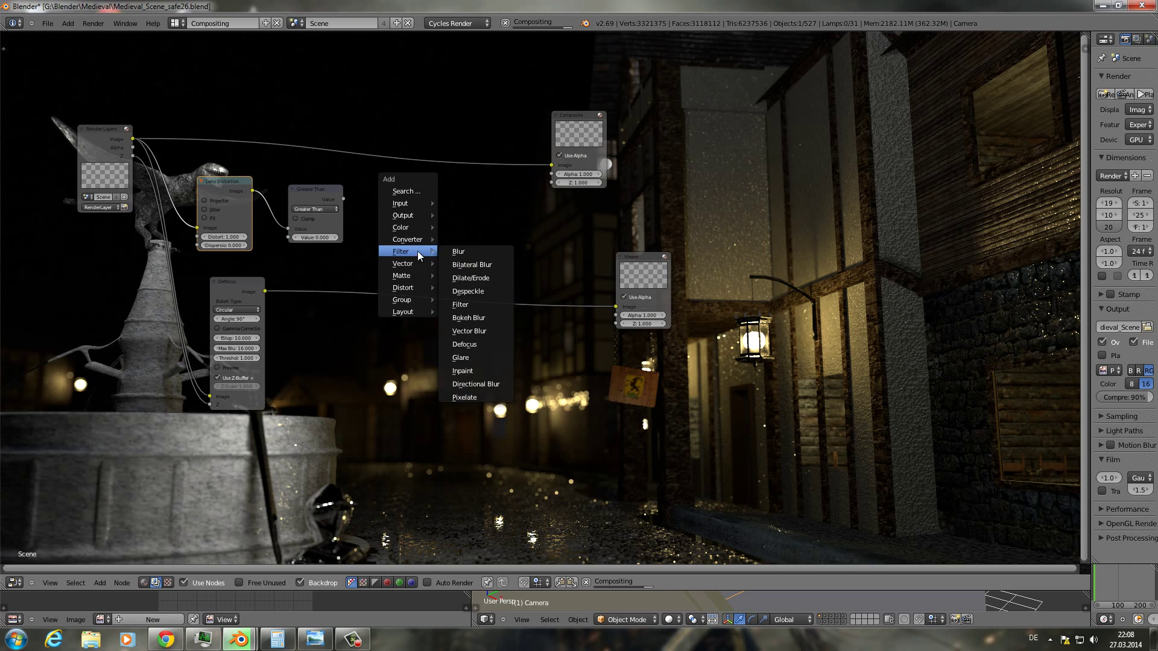
left_click(458, 226)
left_click(395, 165)
left_click(235, 283)
key("g")
left_click(489, 359)
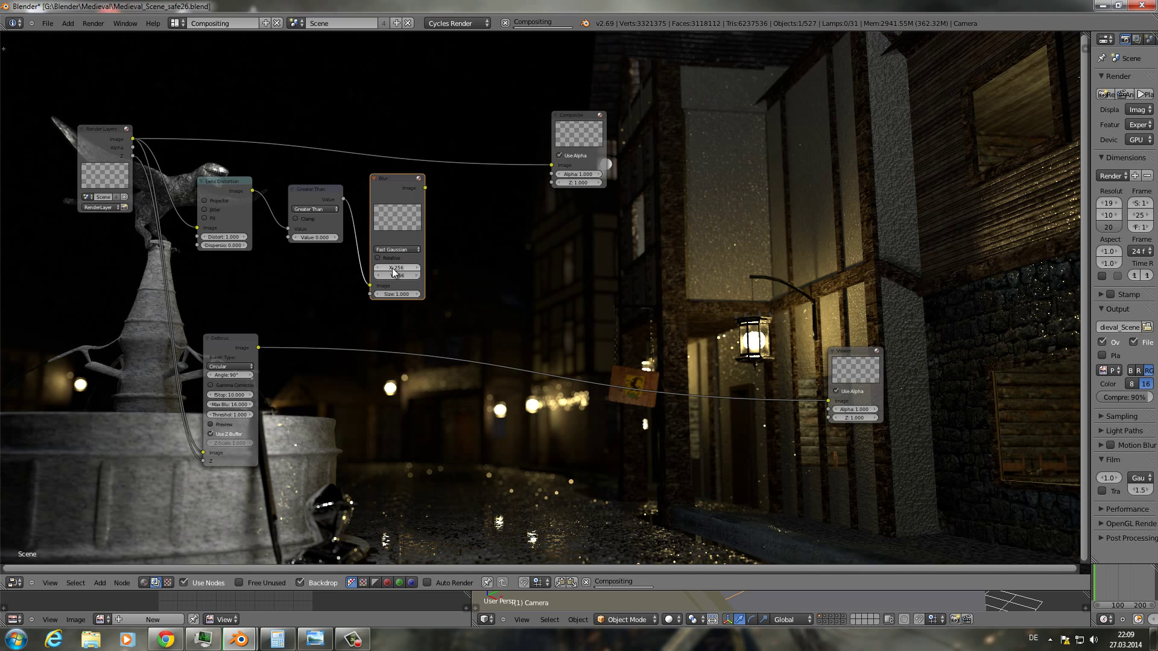
middle_click_drag(392, 273, 371, 274)
- Add a Multiply Mix node, trying Blur Size 0.750 and factor 0.800 before undoing
key("shift+a")
left_click(507, 236)
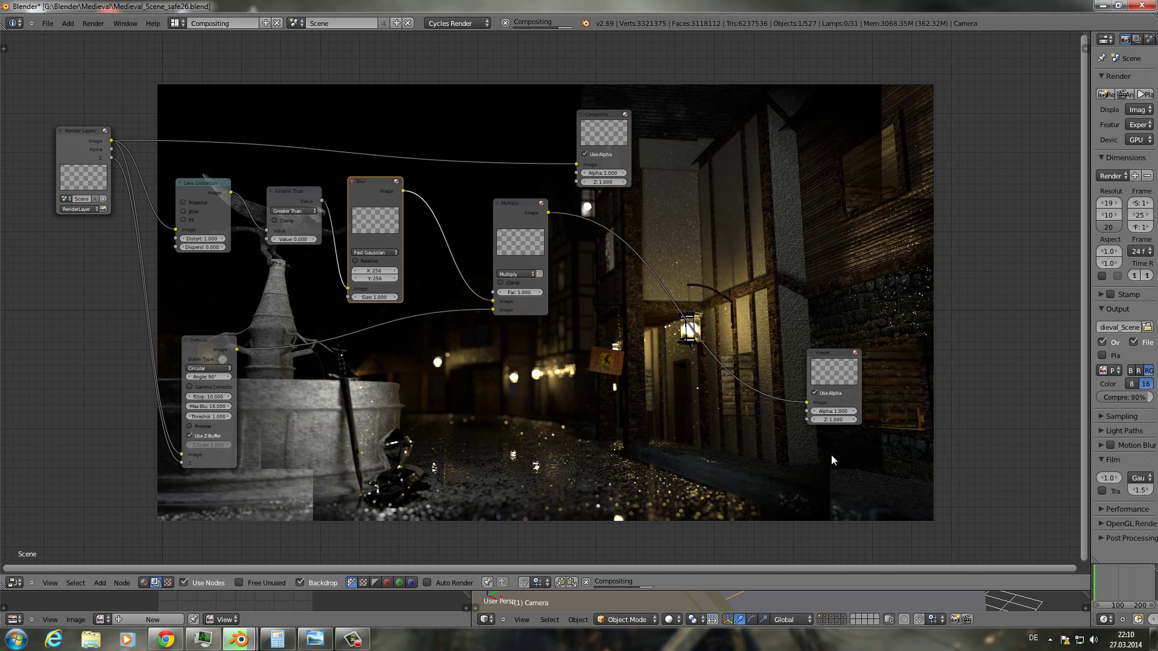
scroll(461, 284, "up", 1)
left_click(381, 292)
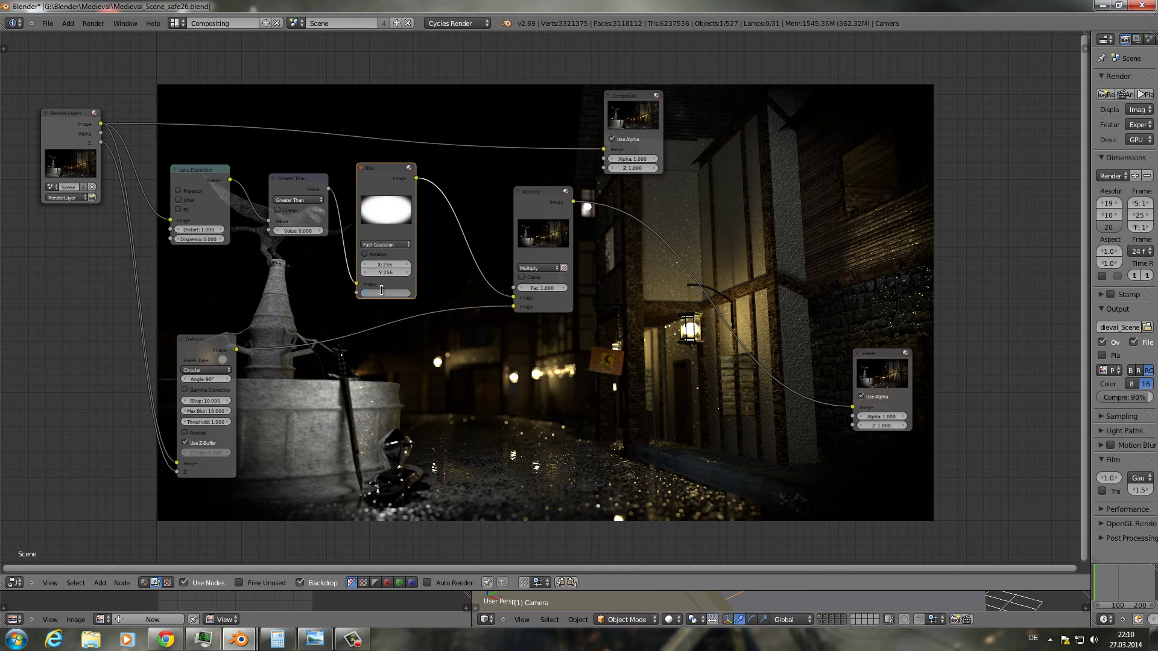
key("Return")
left_click_drag(543, 287, 534, 289)
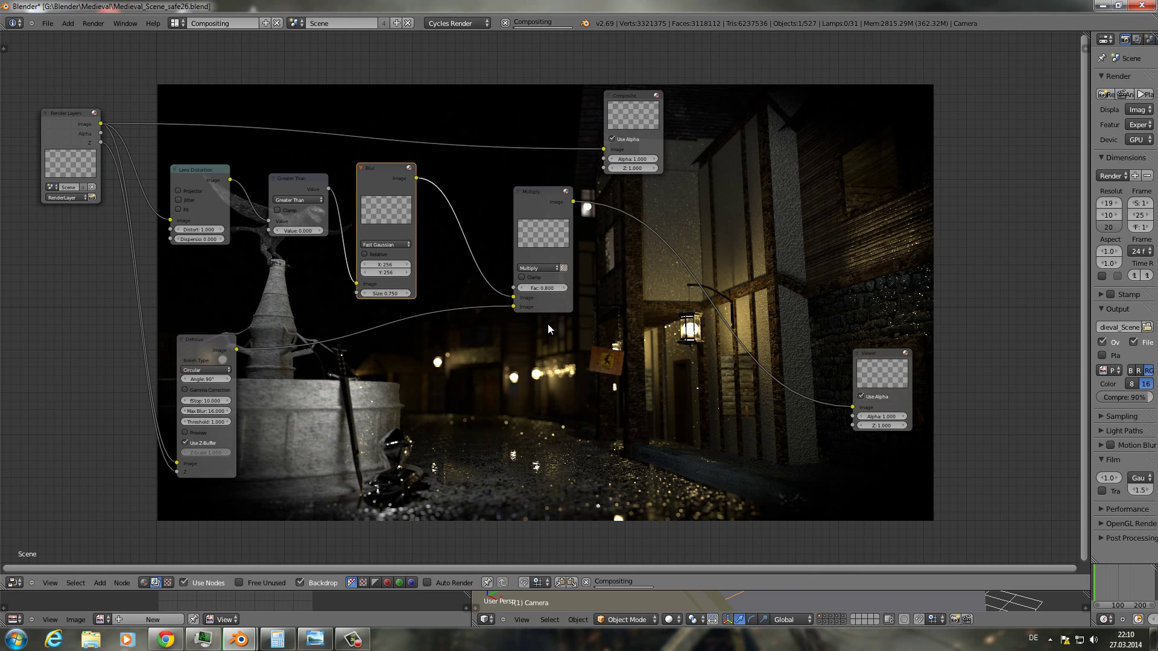
key("ctrl+z")
key("ctrl+z")
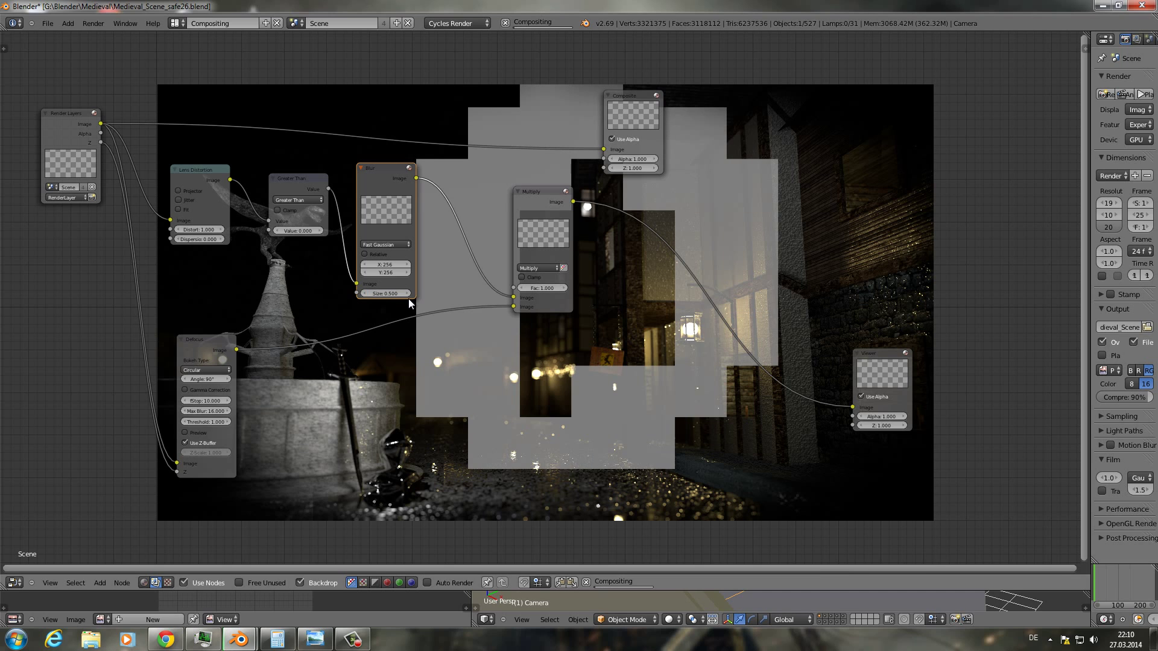
- Enter a Blur Size of 1.7 in the Blur node
middle_click_drag(486, 349, 480, 347)
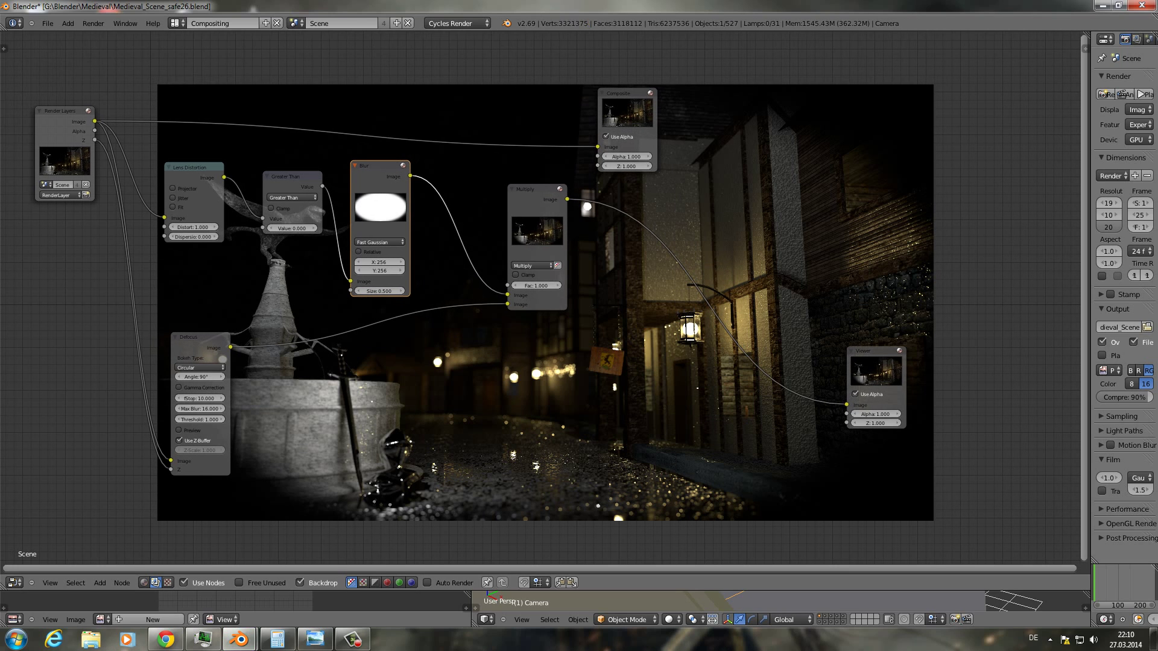
left_click(379, 290)
type("1.7")
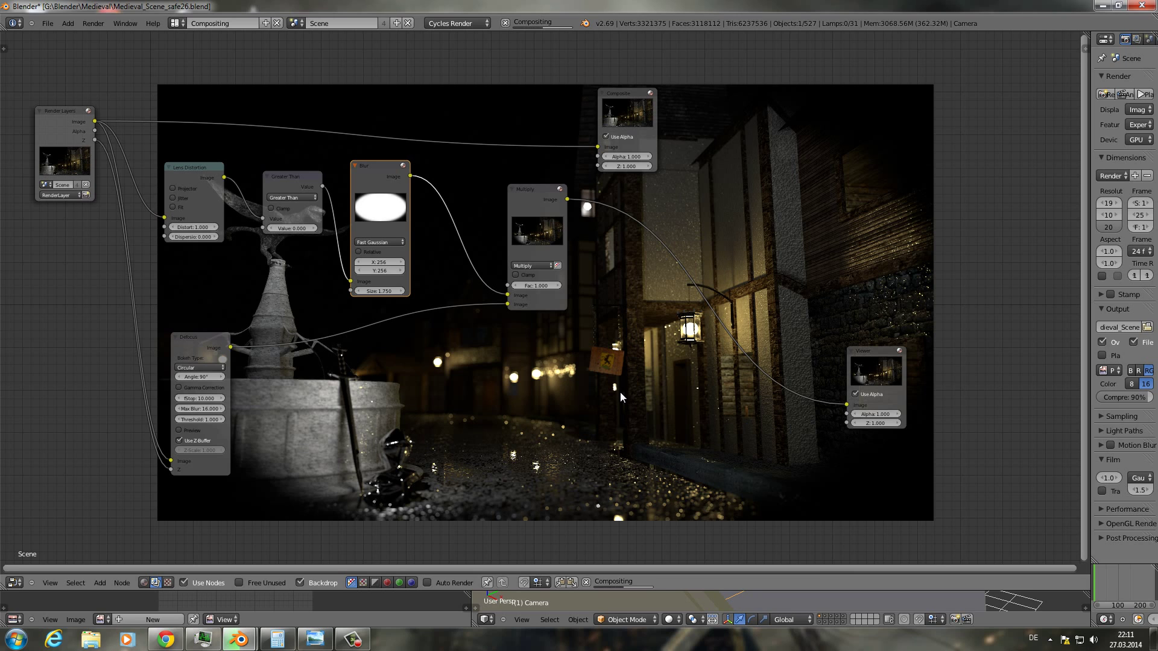
middle_click_drag(620, 396, 612, 394)
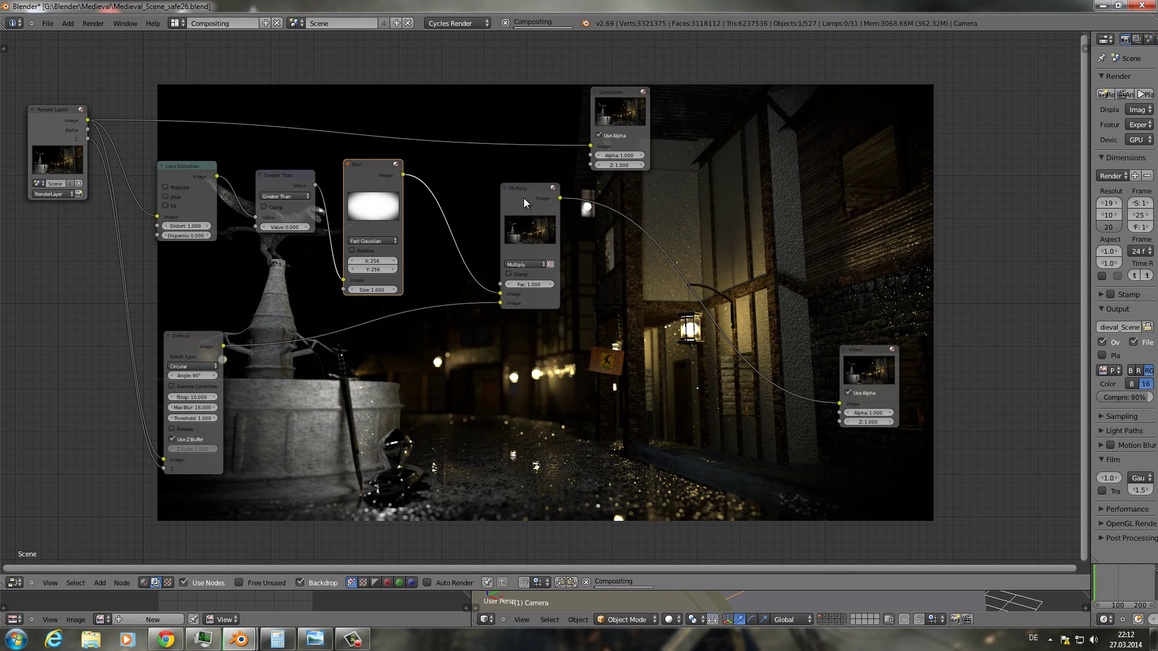
key("shift+a")
- Try Invert and Hue Saturation Value (Saturation 0.200) nodes on the Blur-to-Multiply link
left_click(712, 297)
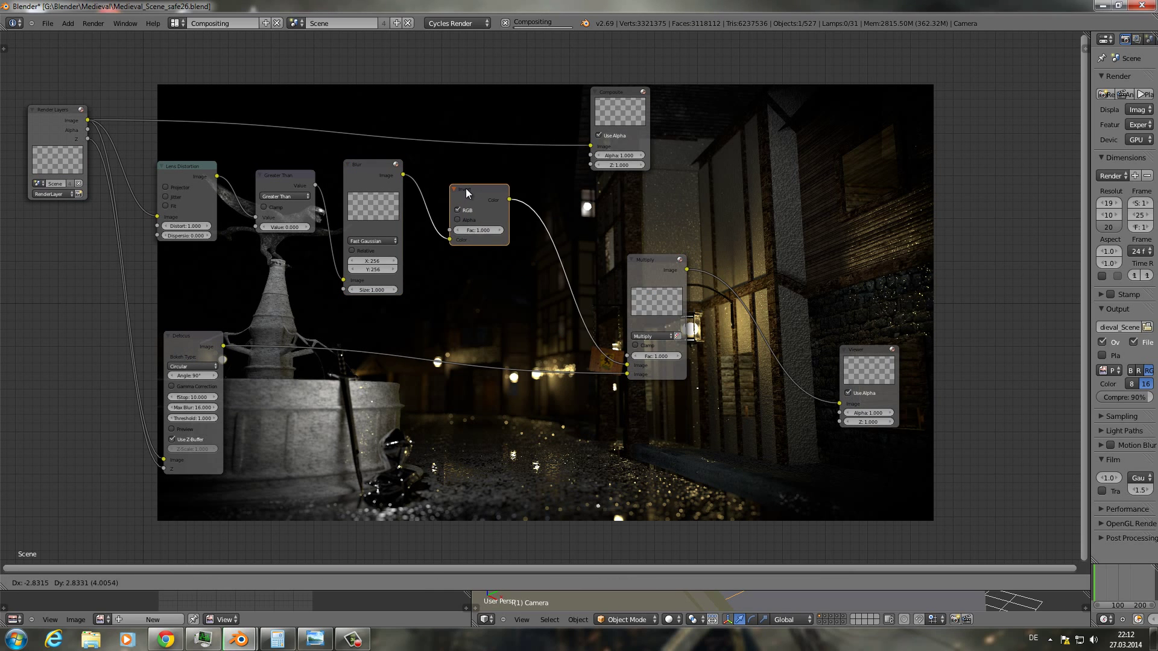
left_click(466, 193)
left_click_drag(651, 261, 745, 267)
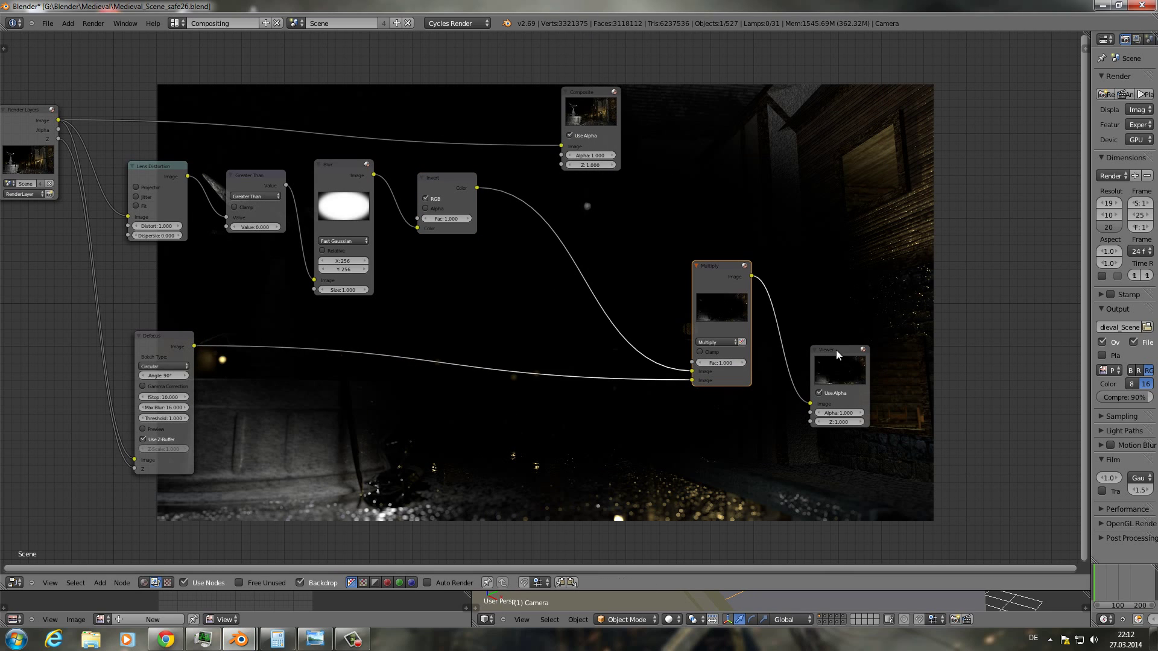
key("shift+a")
left_click(686, 355)
left_click(651, 306)
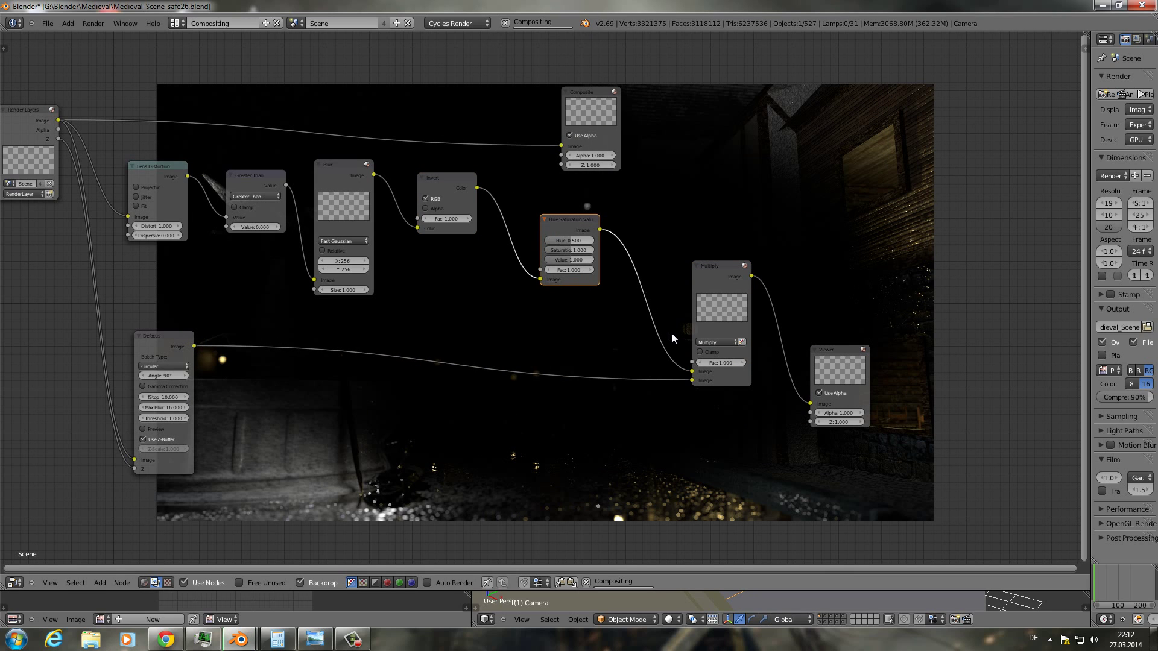
key("Return")
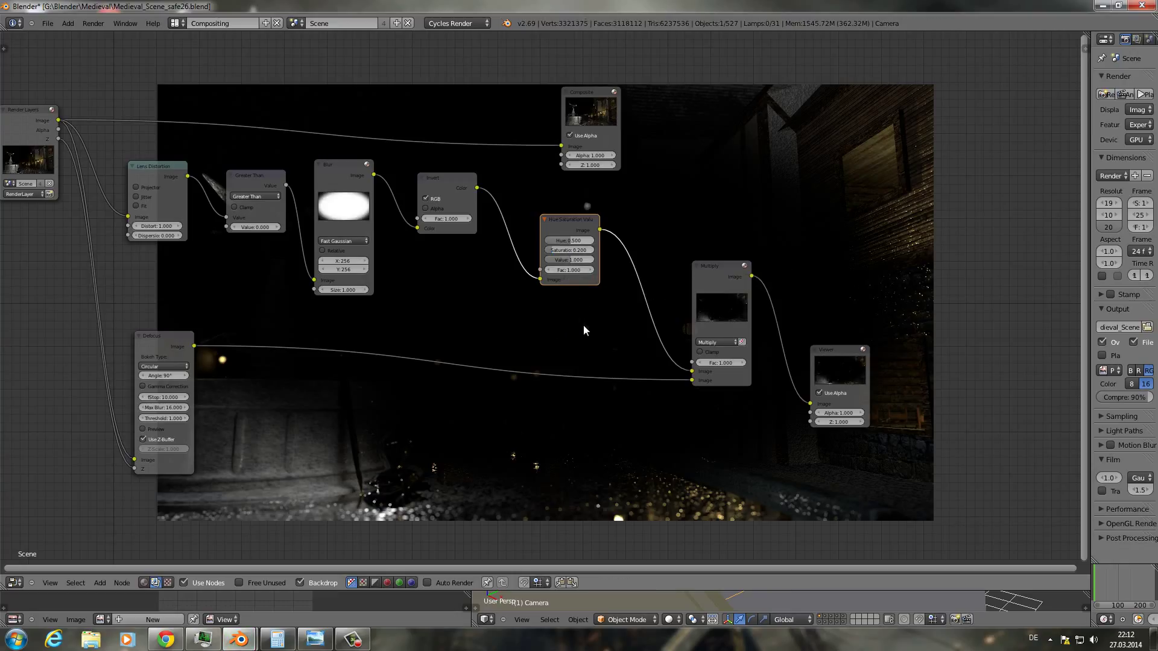
left_click_drag(540, 279, 540, 270)
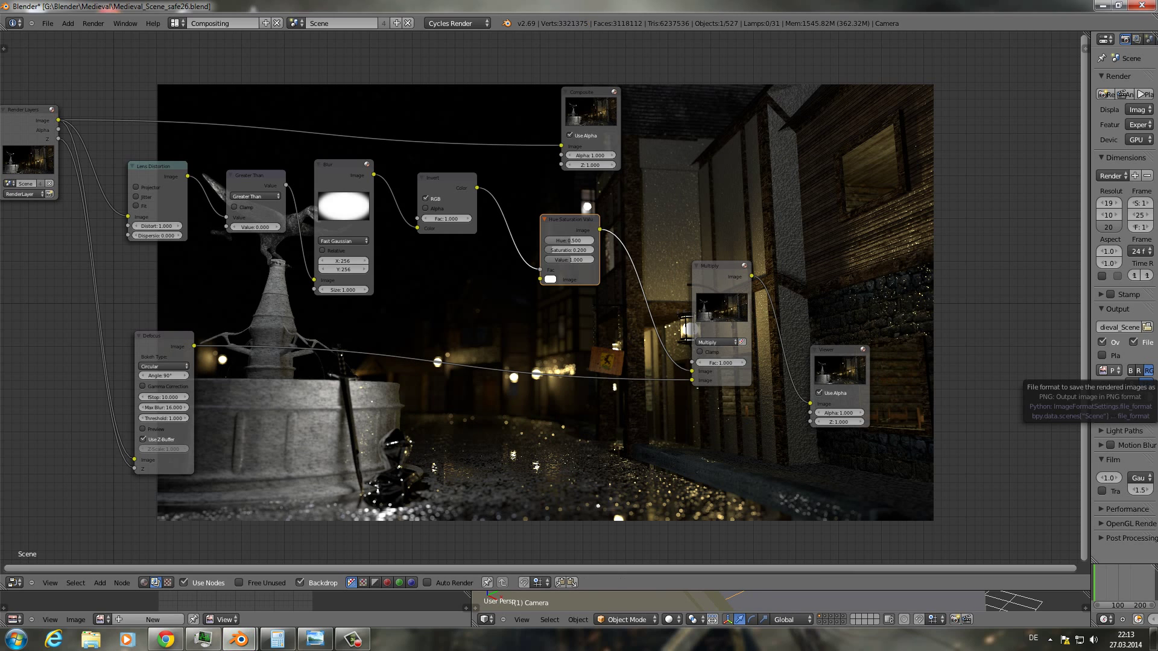
left_click_drag(59, 121, 541, 280)
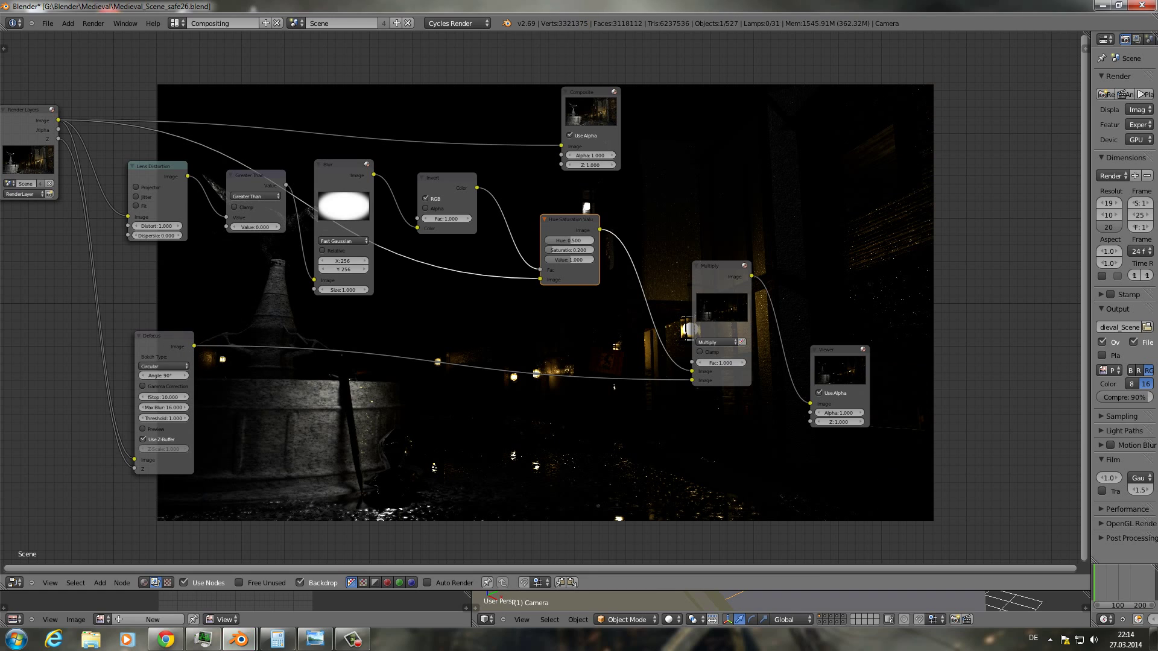
- Delete the trial colour nodes and reconnect the Blur output directly to Multiply
left_click_drag(716, 269, 751, 278)
key("shift+a")
left_click(663, 297)
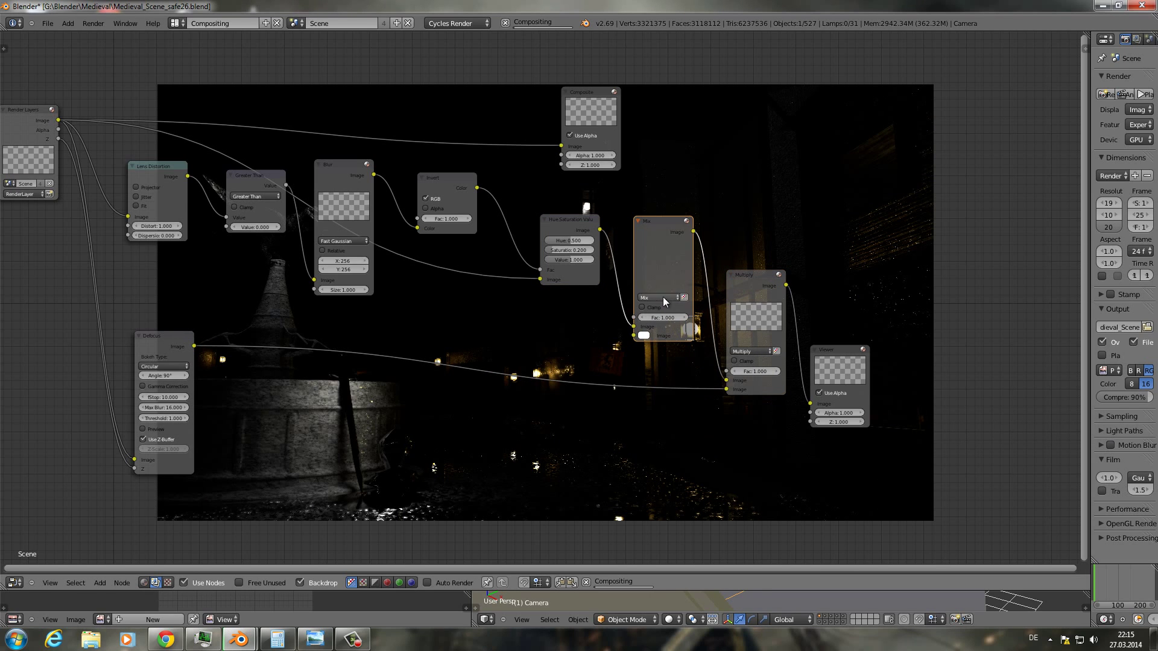
middle_click_drag(607, 448, 607, 455)
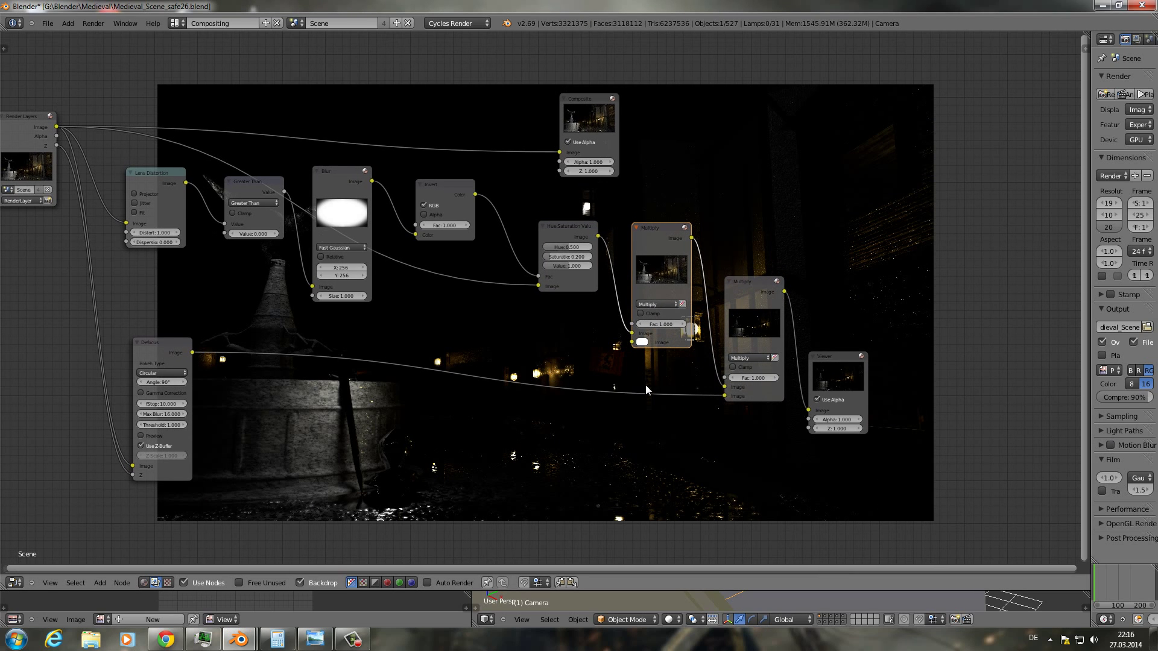
key("x")
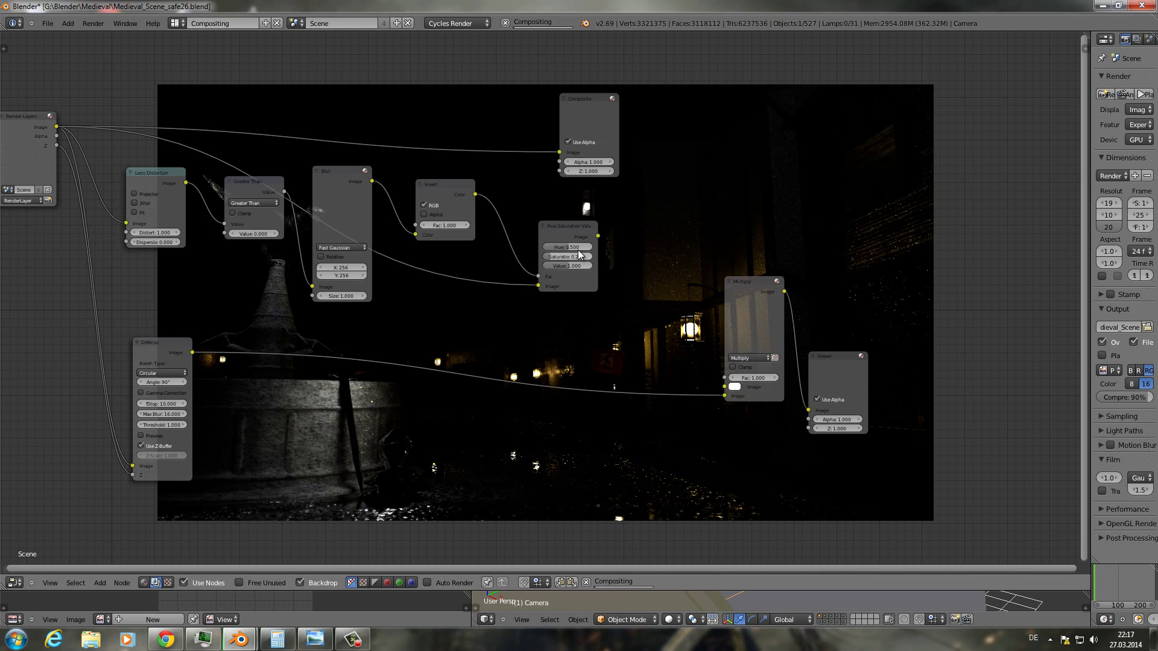
key("x")
mouse_move(578, 250)
left_mouse_down()
mouse_move(373, 184)
mouse_move(725, 387)
left_mouse_up()
left_click_drag(352, 295, 369, 313)
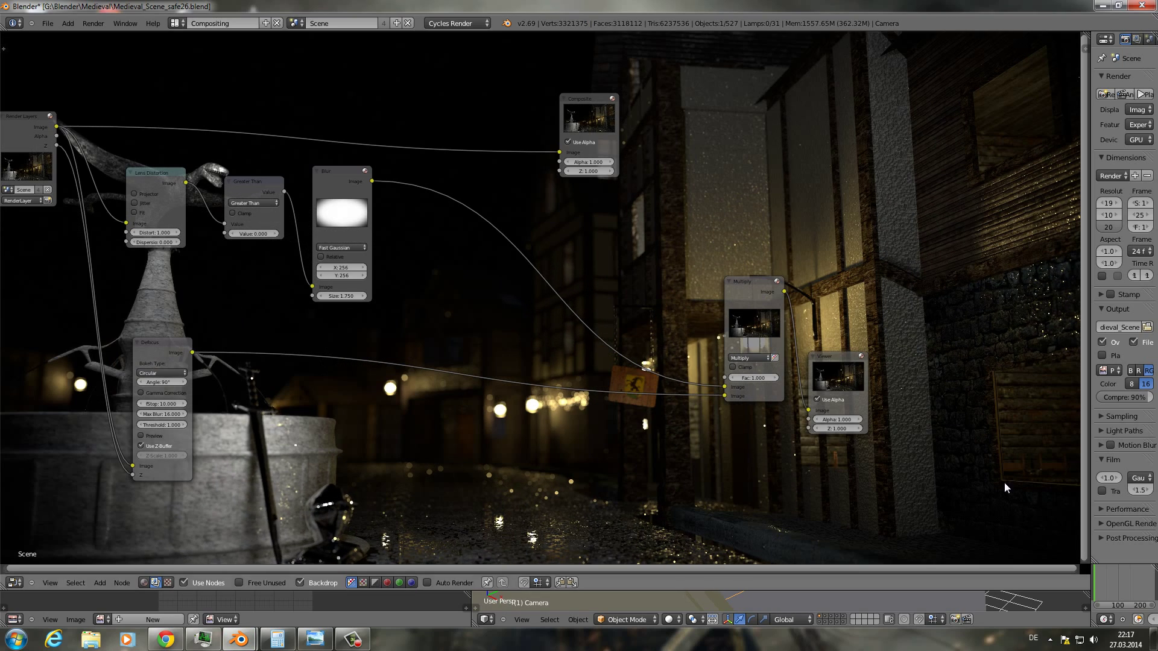
- Insert a Lens Distortion node before the Viewer with Distort 0.020 and Fit enabled
left_click_drag(838, 362, 951, 311)
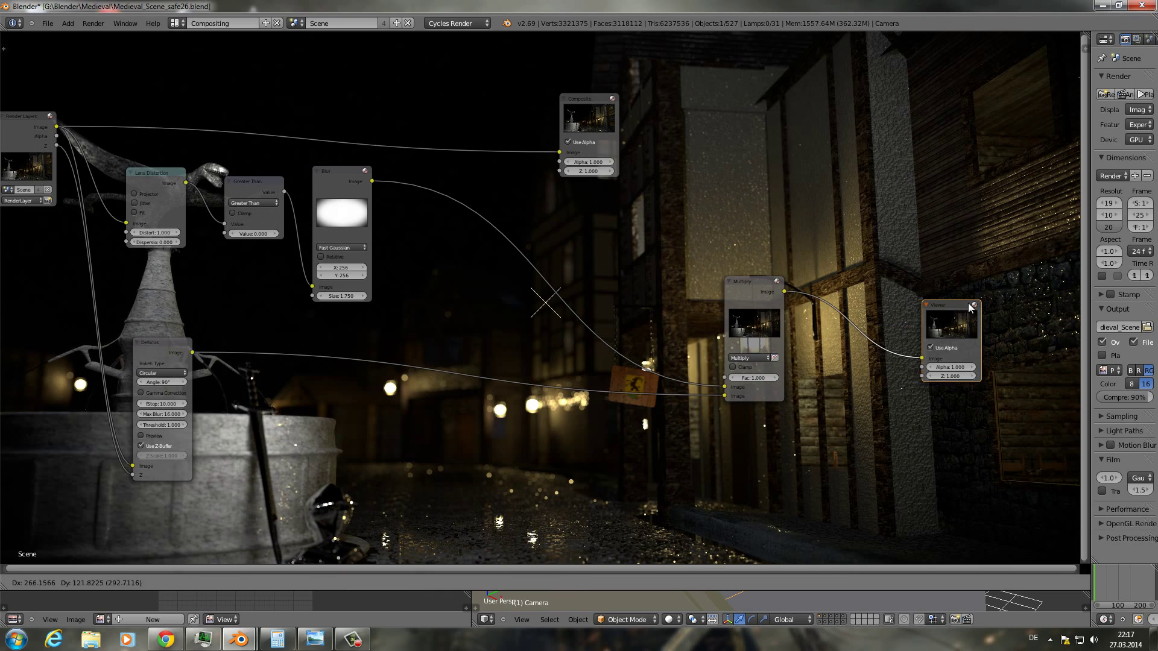
key("shift+a")
left_click(783, 436)
left_click(844, 319)
scroll(844, 320, "up", 1)
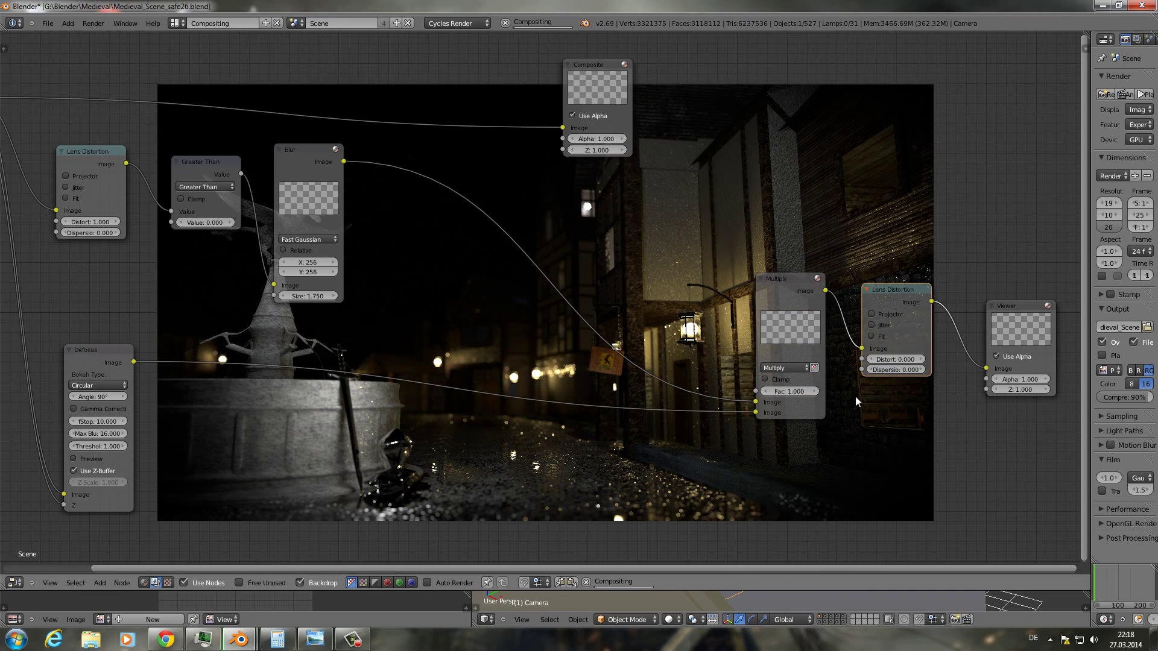
left_click(898, 358)
type("0.020")
key("Return")
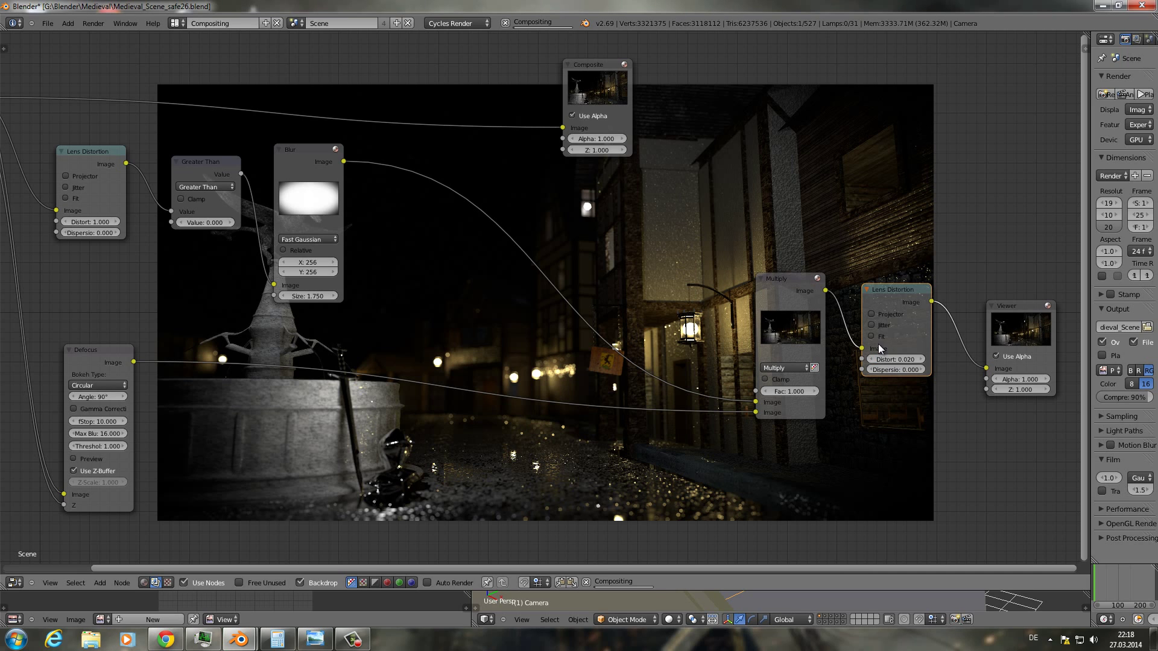
left_click(870, 336)
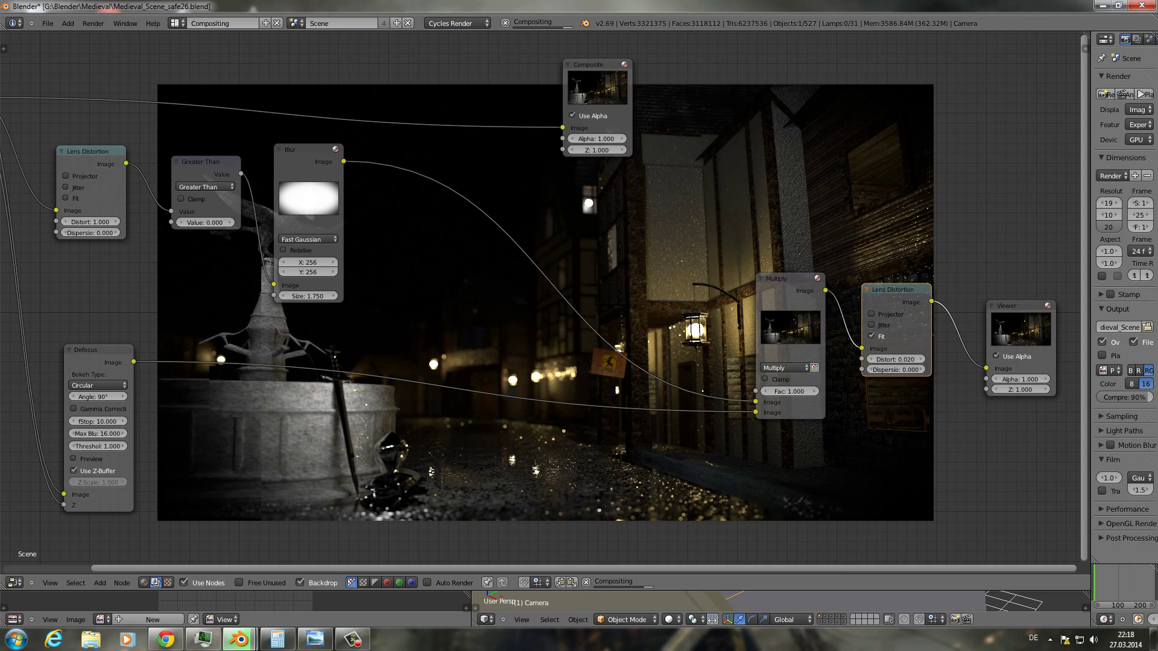
- Add a Color Balance node between Lens Distortion and Viewer
middle_click_drag(684, 283, 400, 271)
key("shift+a")
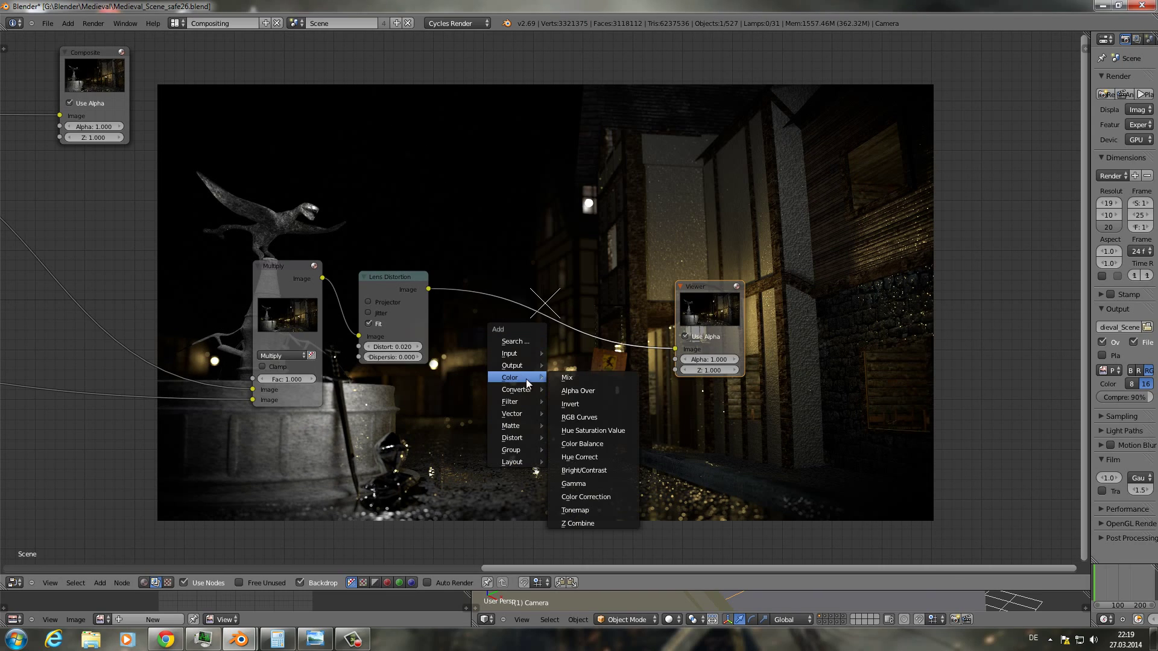
left_click(629, 459)
left_click(464, 276)
scroll(618, 289, "up", 3)
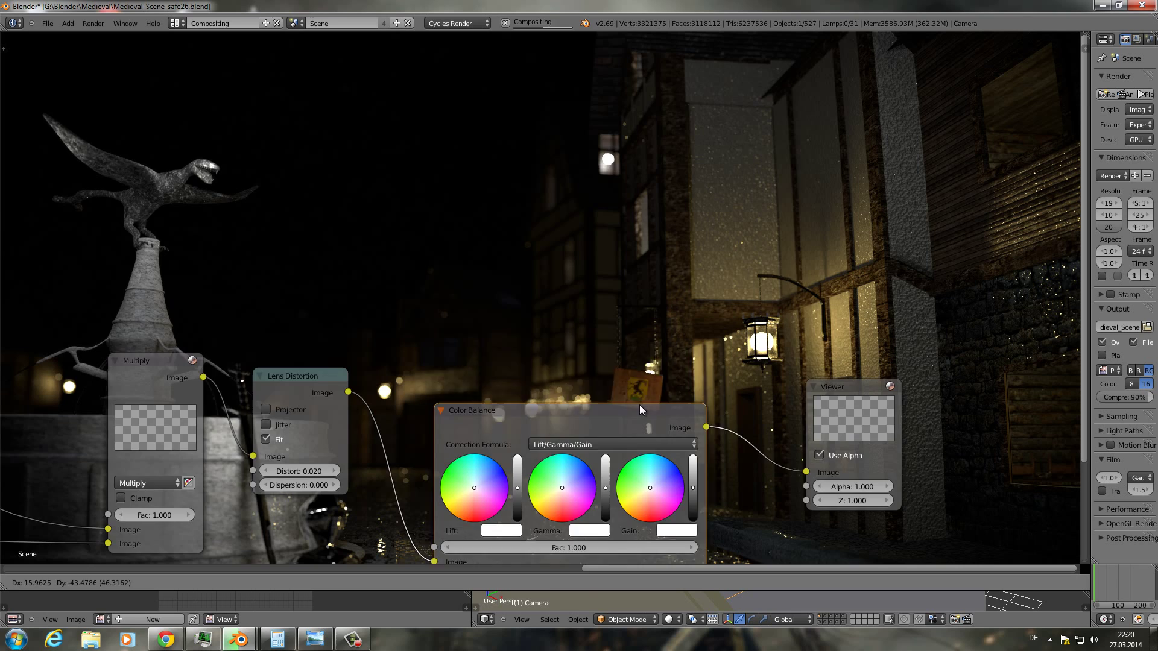
middle_click_drag(639, 410, 424, 113)
scroll(425, 113, "down", 1)
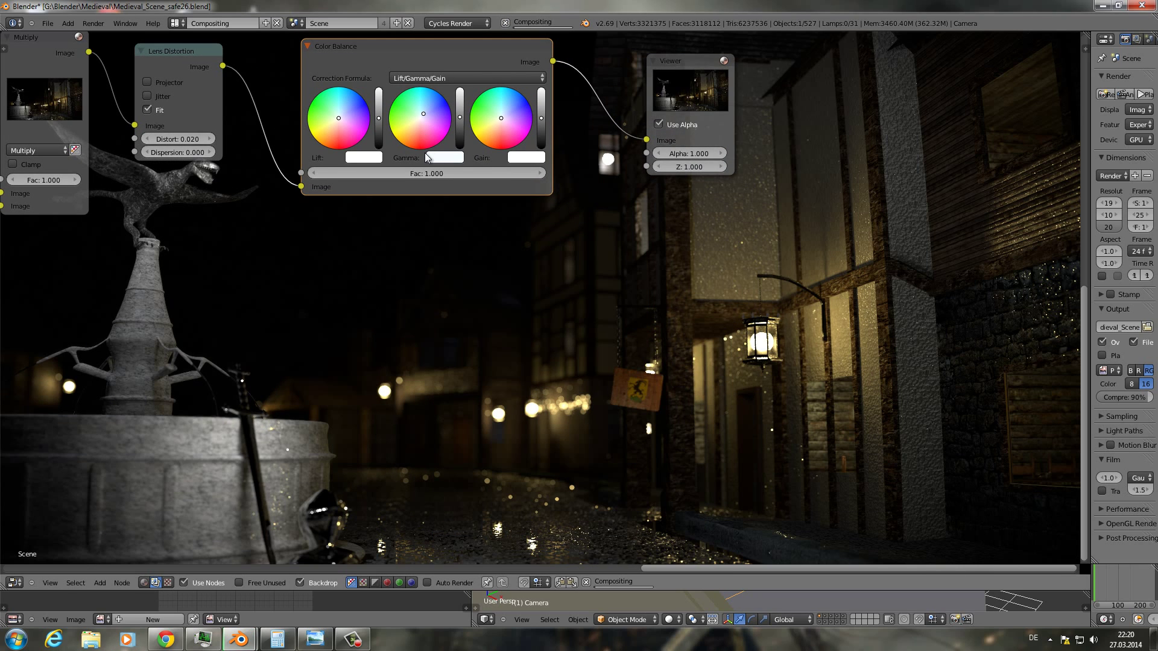
- Tint the Gamma wheel pale yellow and adjust the Gain colour
left_click(413, 124)
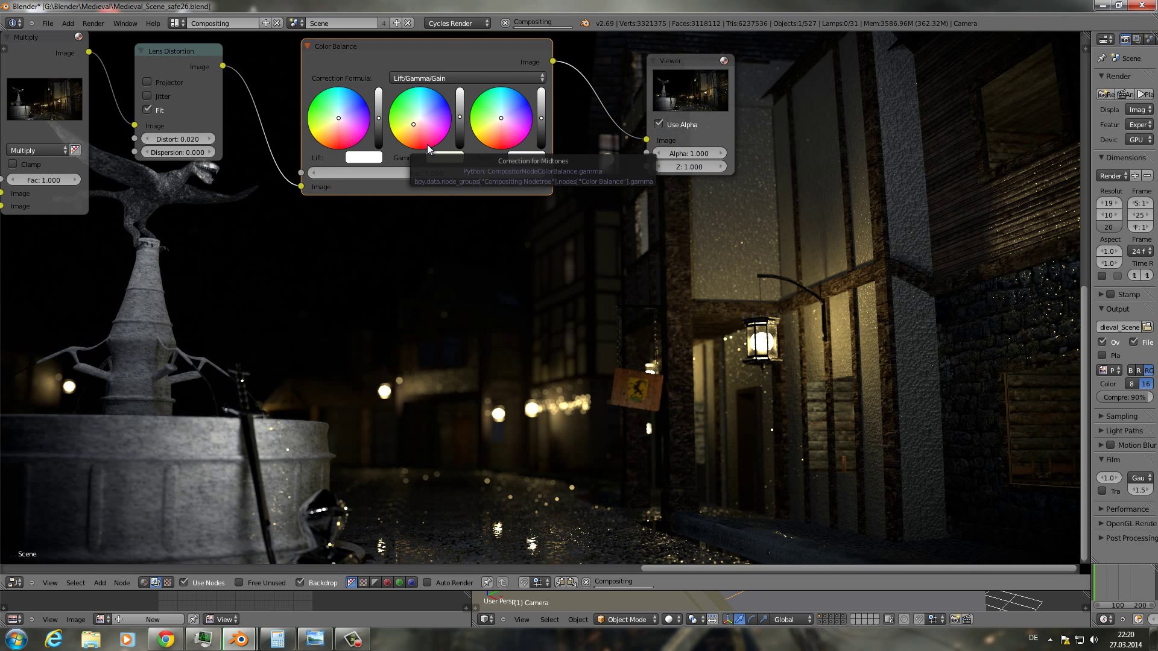
left_click(415, 123)
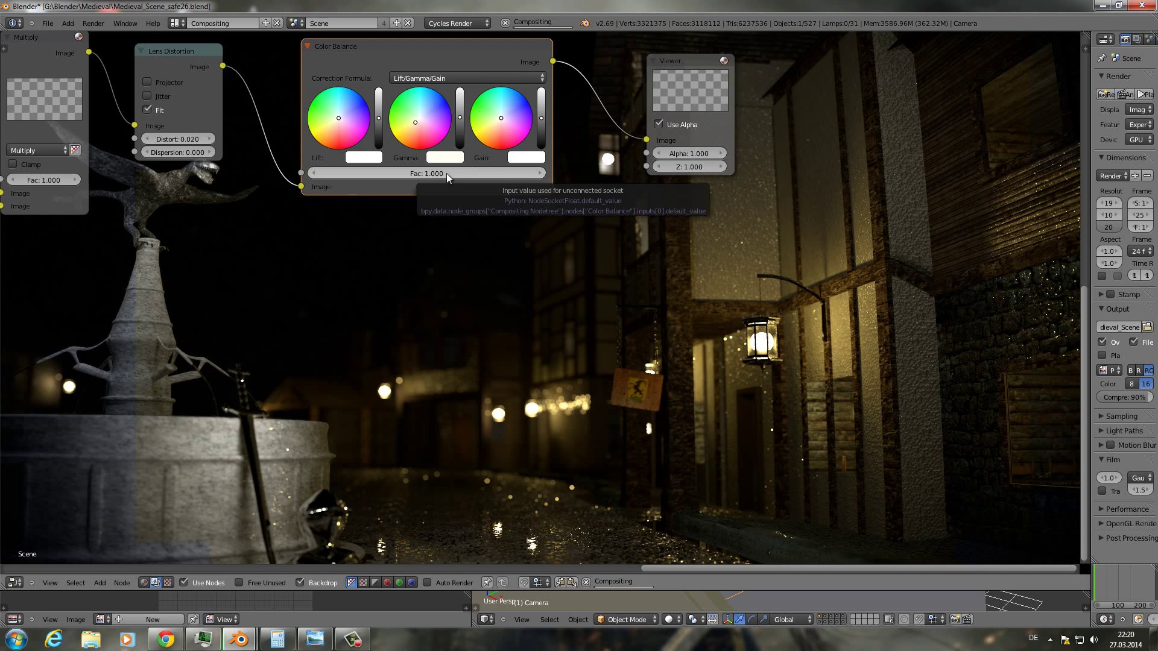
left_click(422, 113)
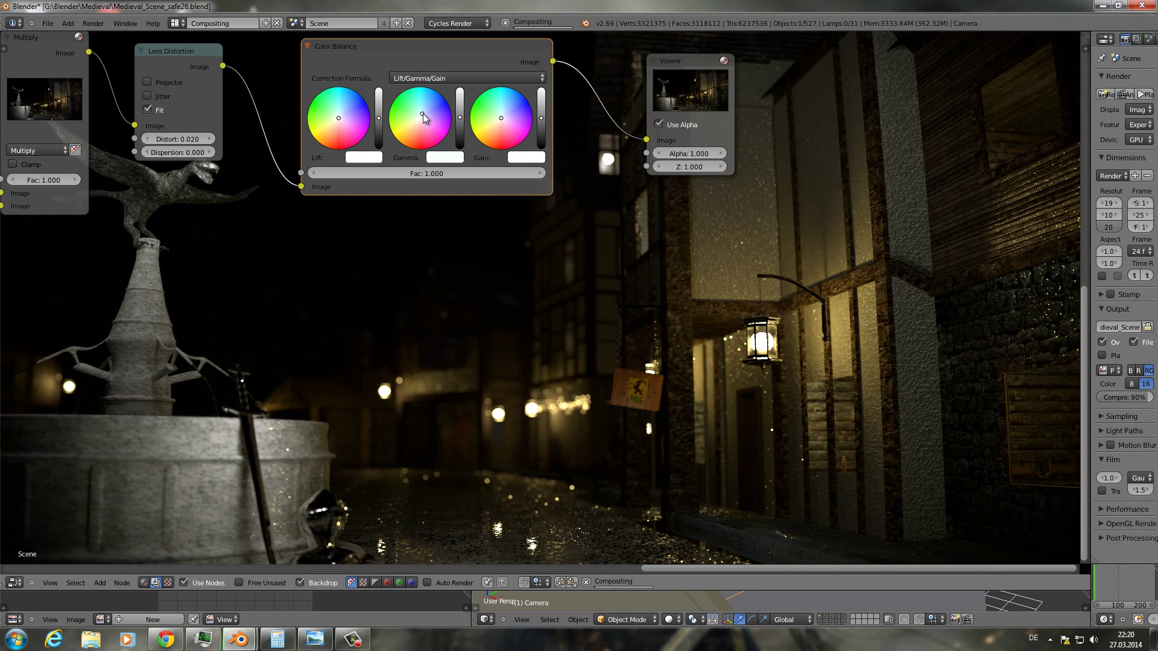
left_click(415, 121)
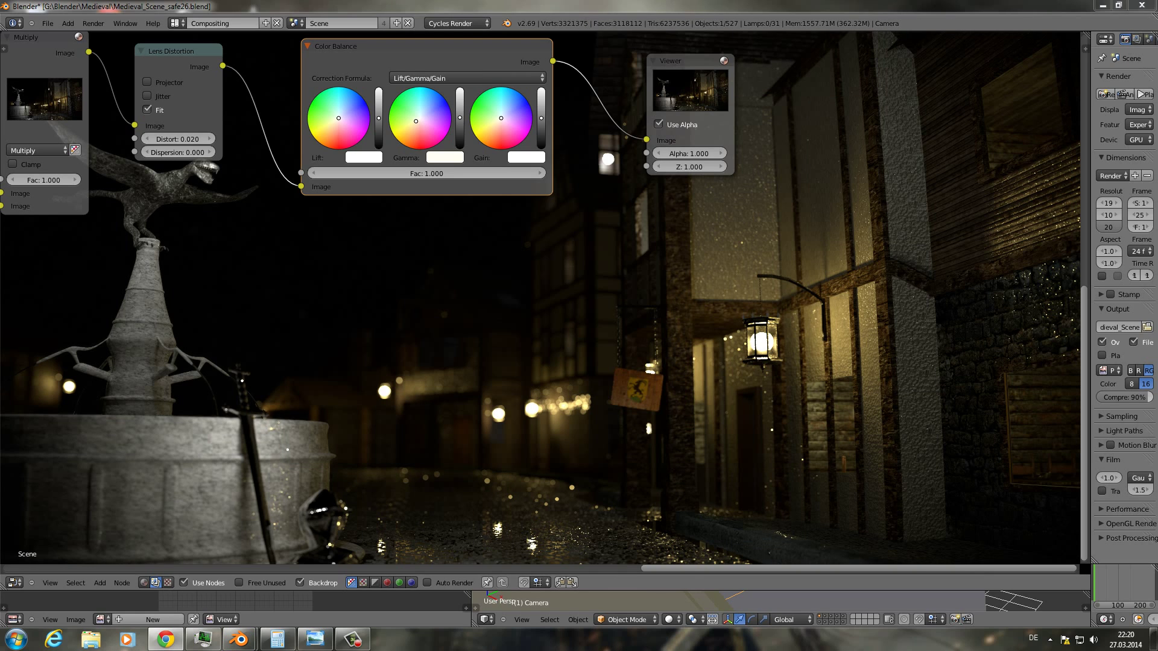
left_click(505, 114)
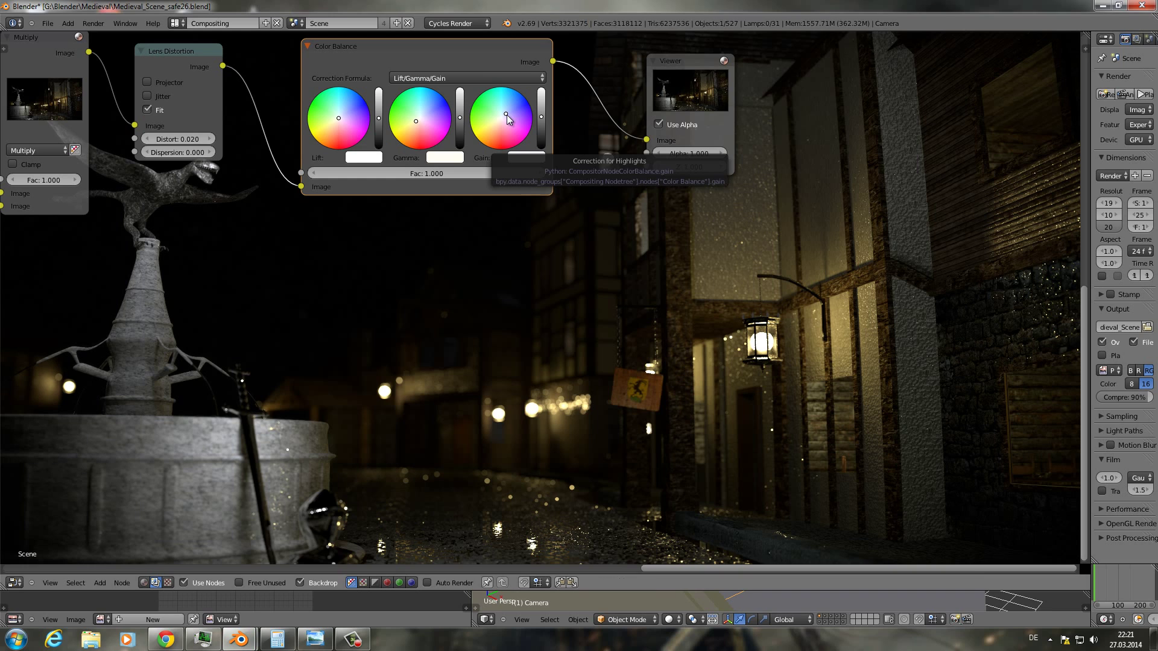
- Tint the Lift wheel toward a slightly lighter pale blue
left_click(343, 112)
left_click(339, 116)
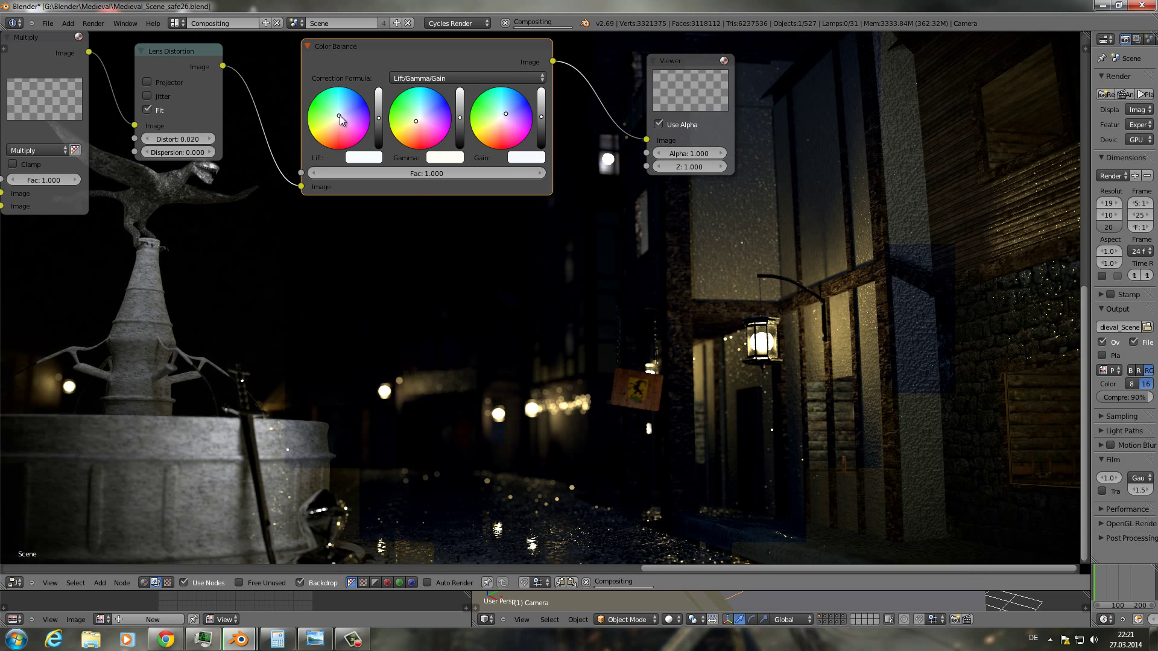
scroll(342, 118, "up", 2)
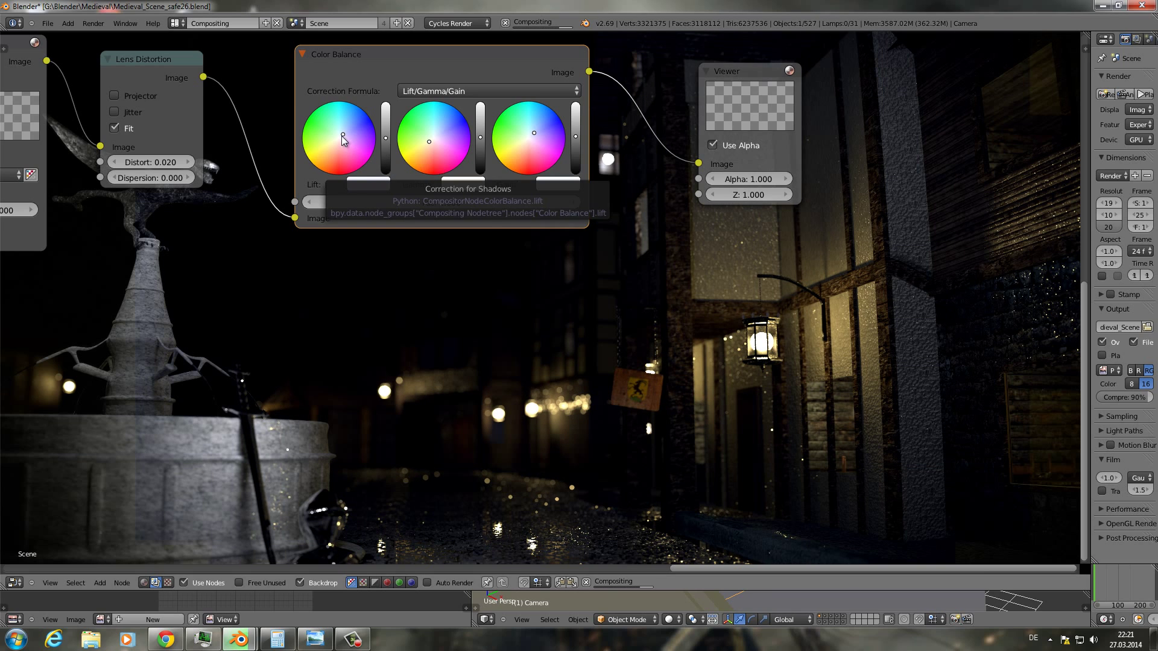
left_click(342, 135)
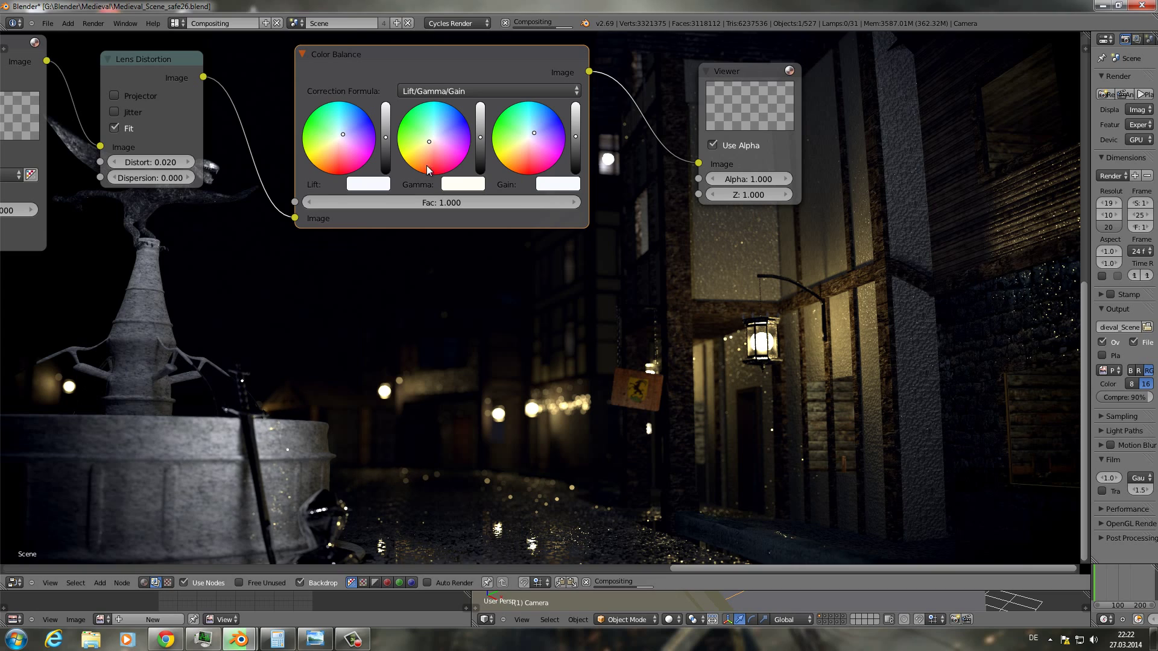
scroll(332, 124, "up", 1)
scroll(333, 123, "up", 3)
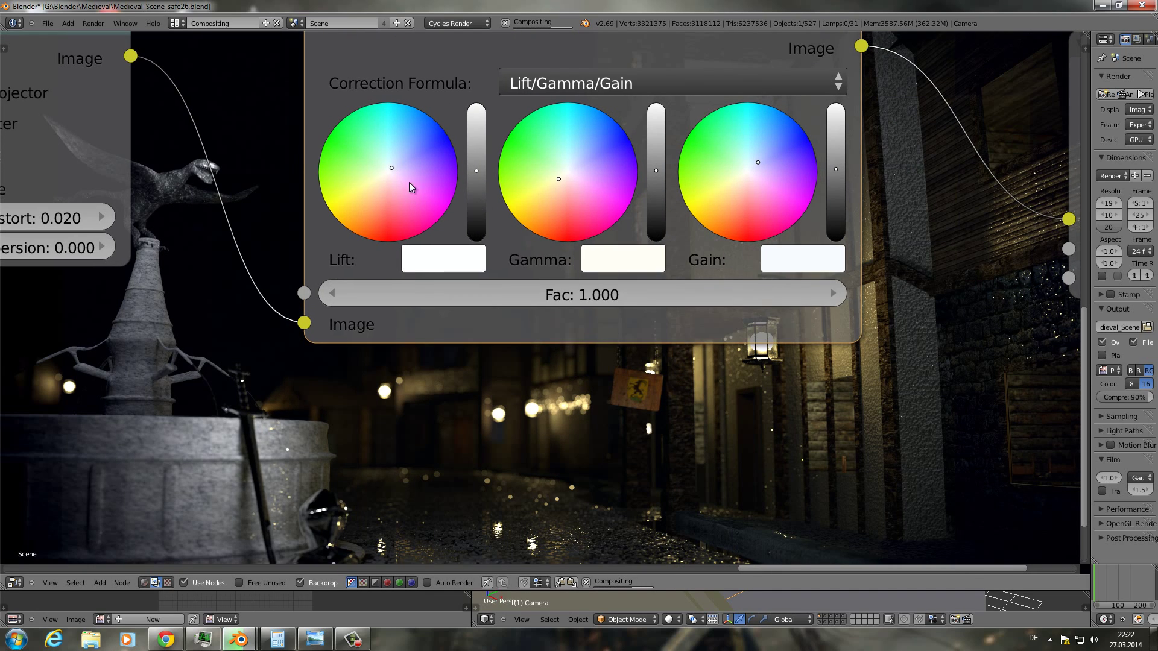
scroll(574, 317, "down", 5)
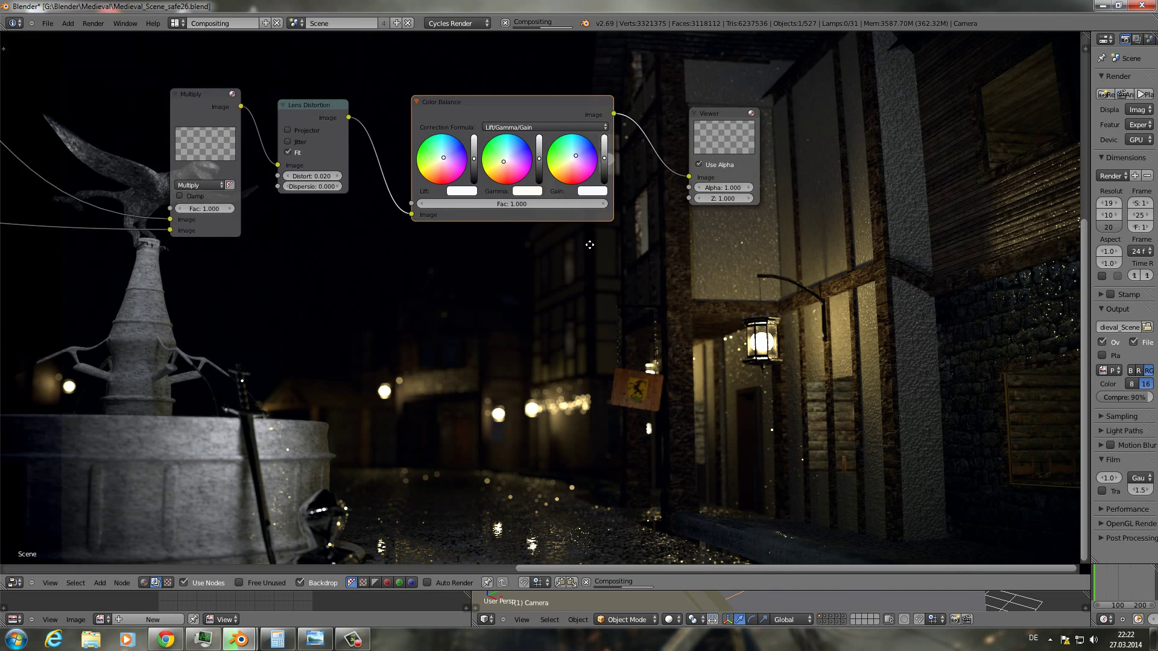
scroll(468, 200, "up", 3)
scroll(468, 200, "up", 1)
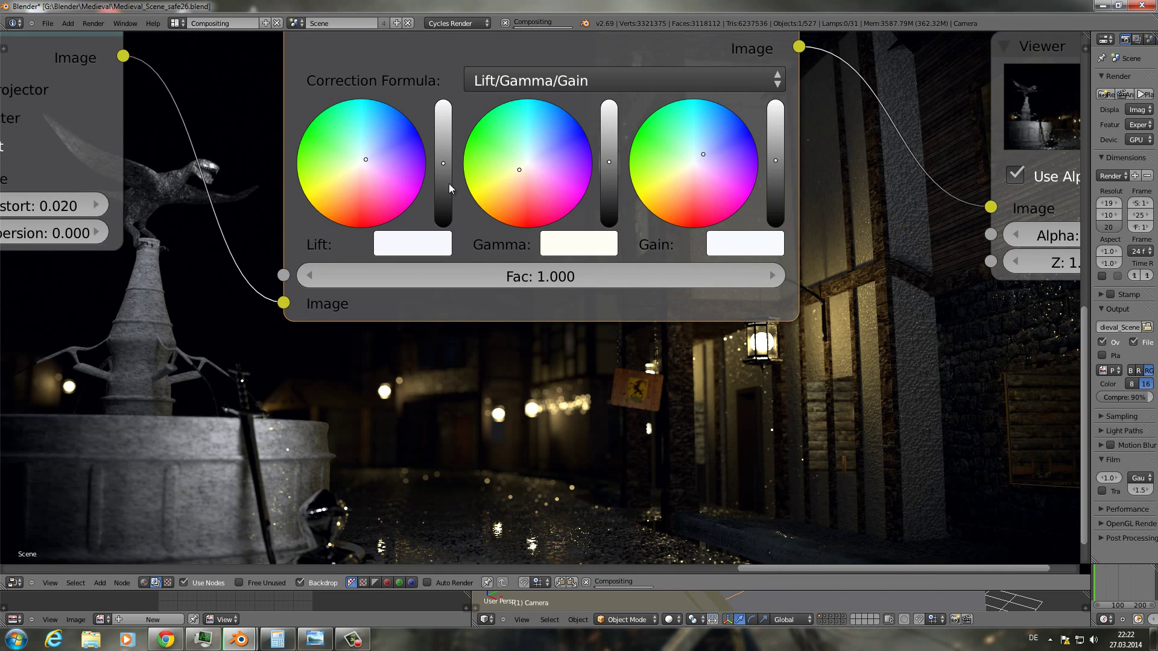
scroll(449, 183, "down", 1)
- Refine exact colours: Gamma red and green to 1.000, then edit Gain red
mouse_move(561, 301)
middle_mouse_down("shift")
mouse_move(476, 174)
mouse_move(459, 241)
middle_mouse_up("shift")
scroll(396, 138, "up", 2)
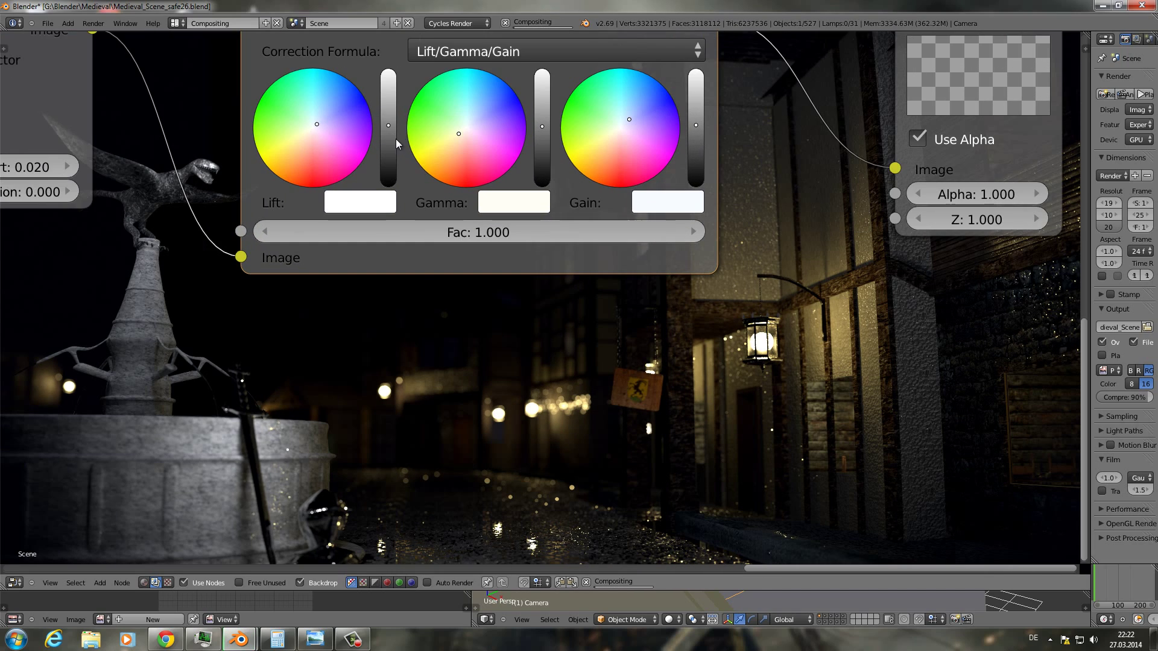
mouse_move(396, 138)
middle_mouse_down()
mouse_move(526, 197)
mouse_move(365, 122)
middle_mouse_up()
scroll(365, 123, "down", 2)
scroll(505, 250, "down", 1)
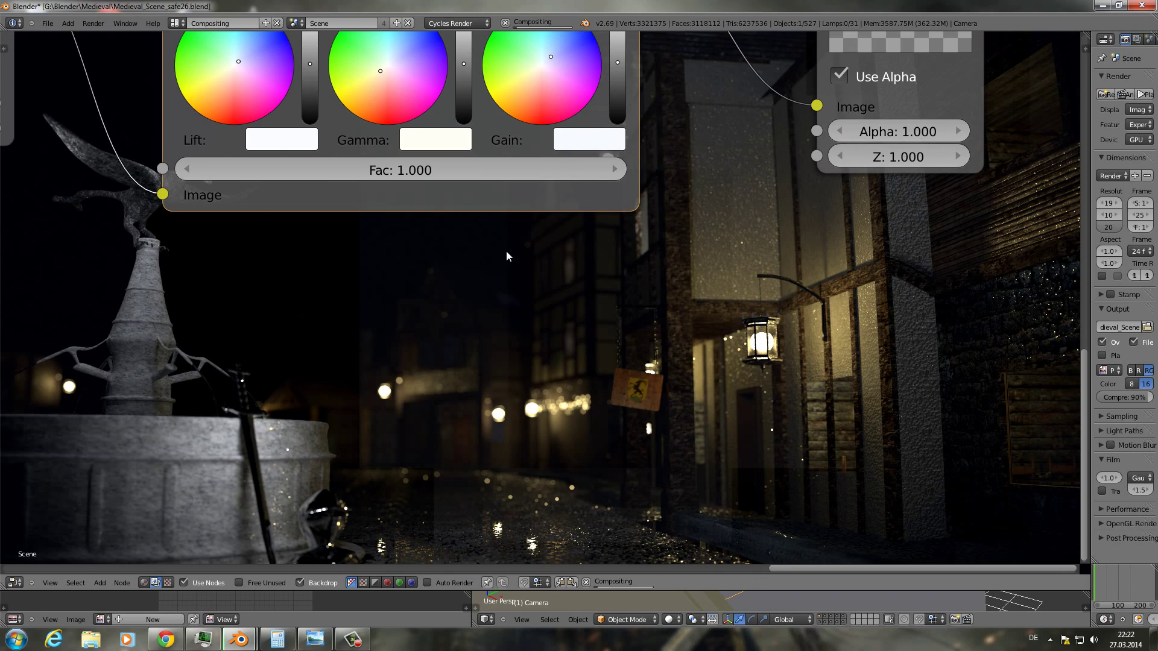
scroll(599, 378, "down", 2)
key("v")
mouse_move(621, 378)
middle_mouse_down()
mouse_move(712, 306)
mouse_move(778, 462)
middle_mouse_up()
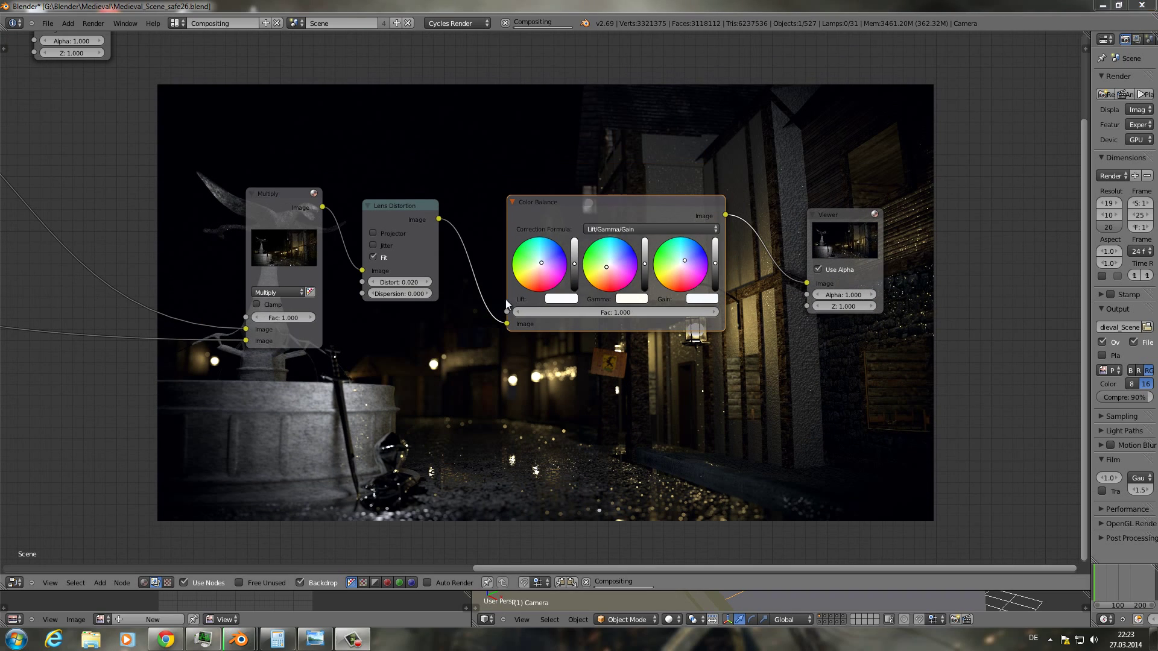
left_click(627, 298)
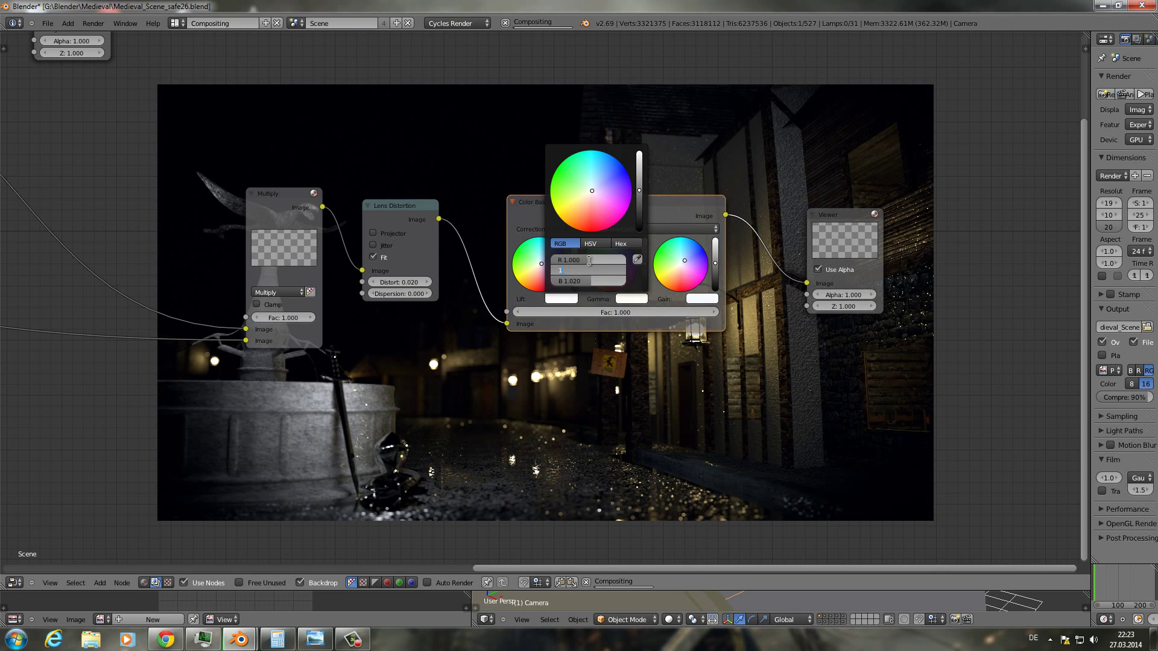
left_click_drag(577, 262, 633, 281)
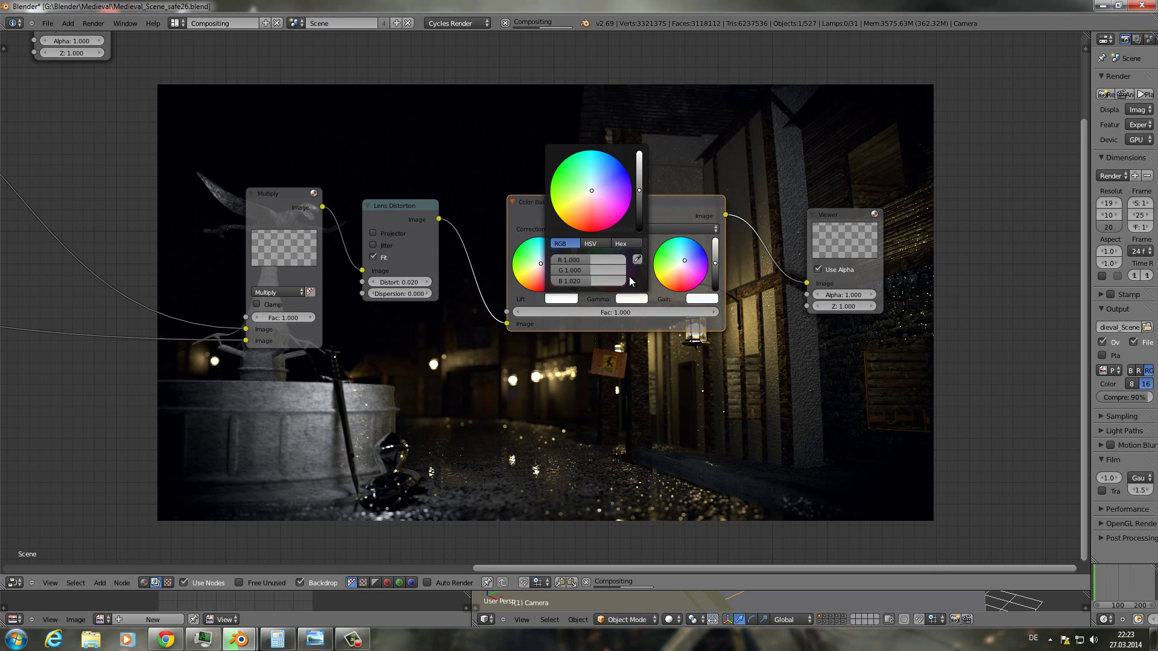
left_click(702, 299)
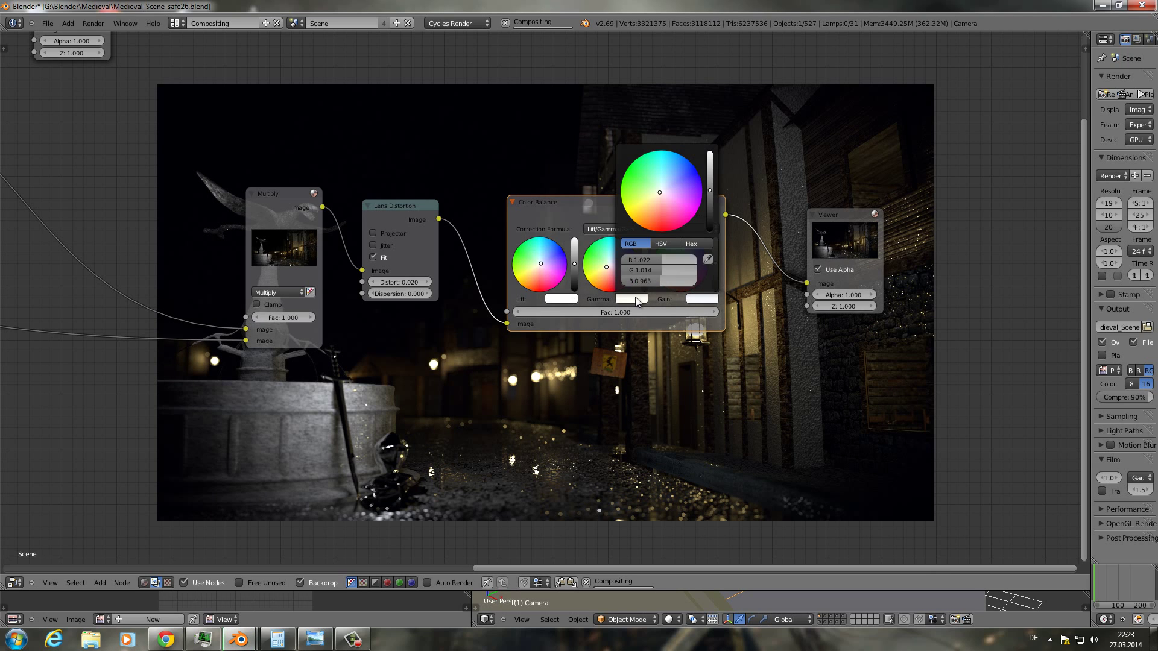
left_click(662, 260)
key("Return")
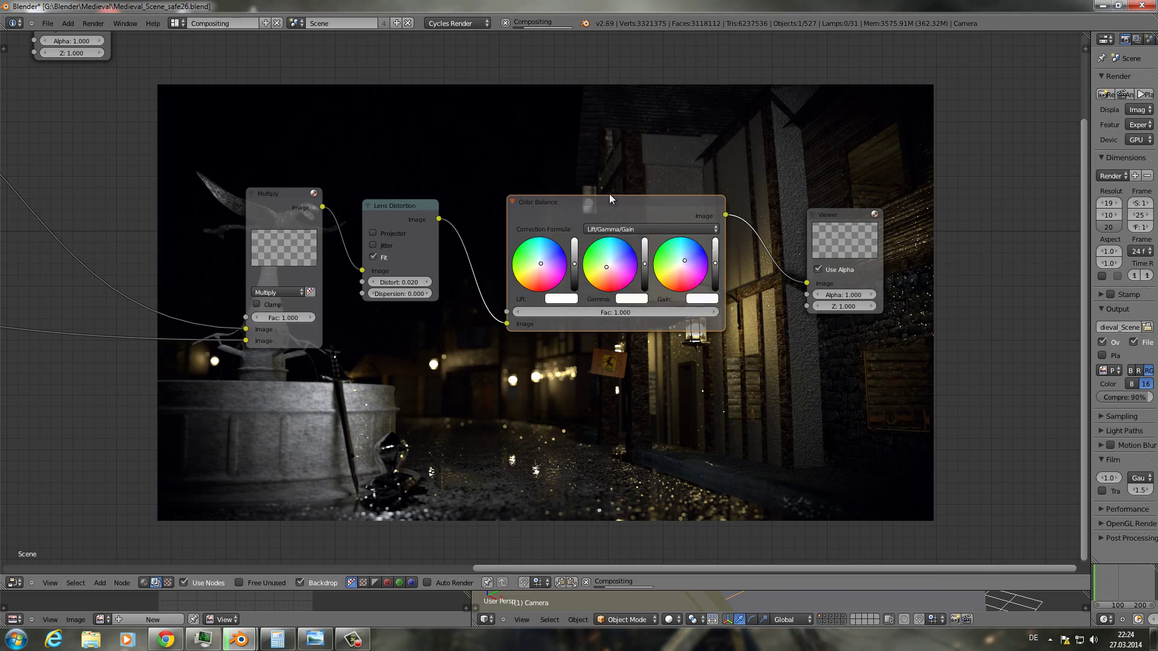
- Set the Defocus node's Max Blur to 32
scroll(624, 317, "down", 1)
middle_click_drag(625, 317, 635, 237)
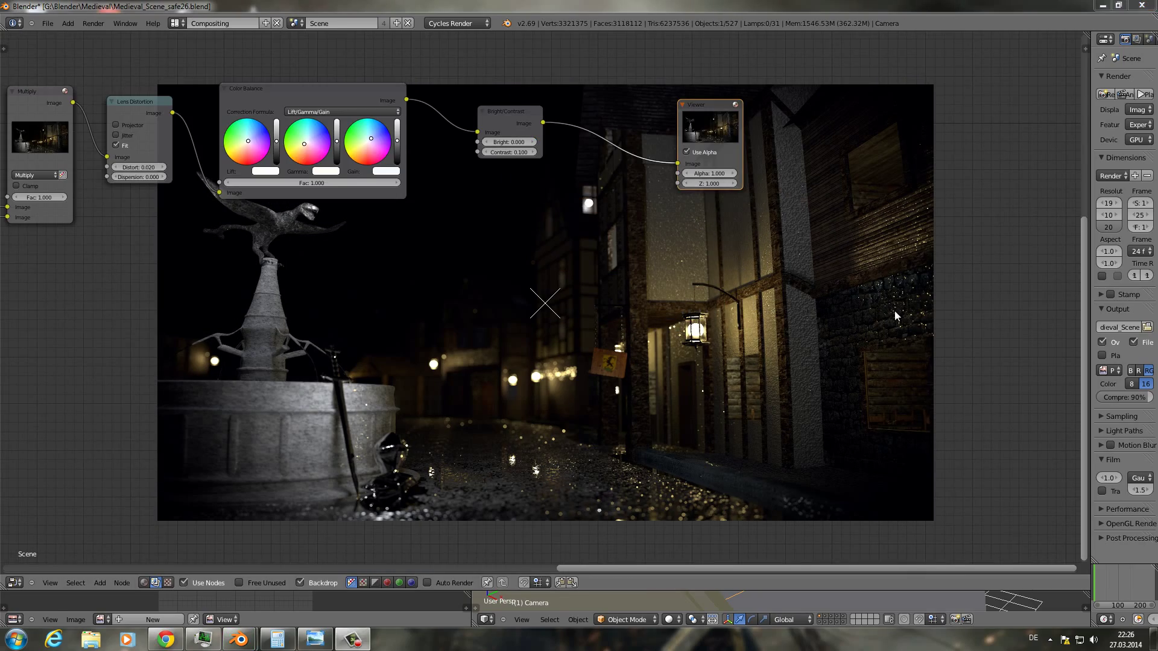
middle_click_drag(786, 158, 793, 237)
scroll(793, 237, "up", 2)
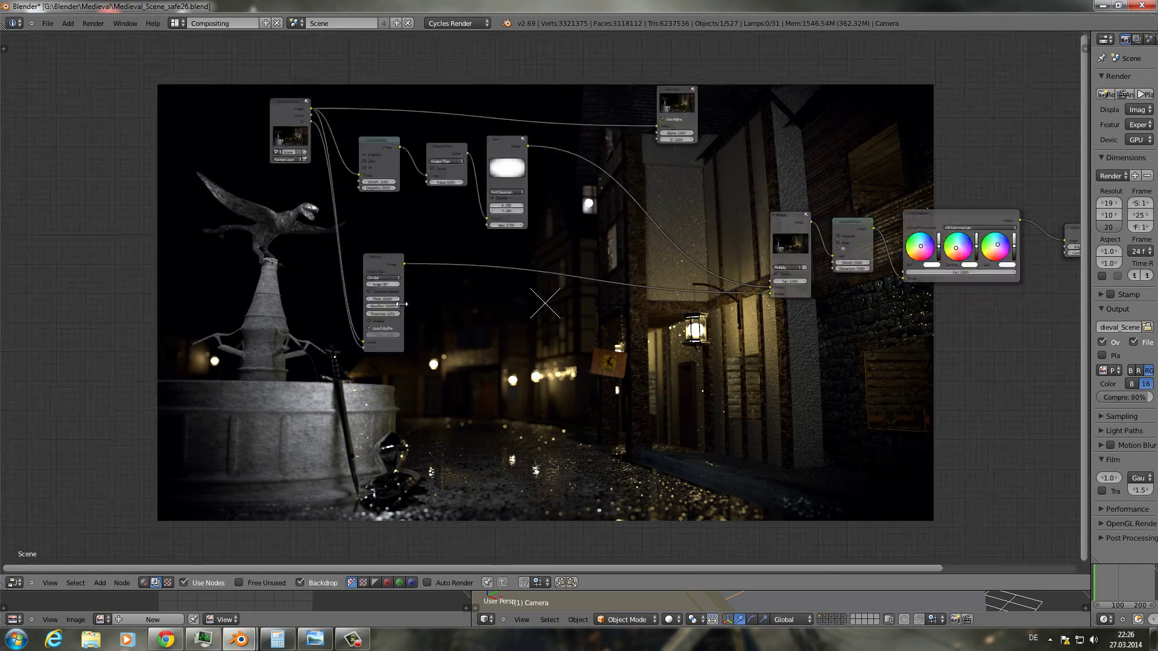
scroll(536, 230, "up", 3)
double_click(440, 127)
type("32")
key("Return")
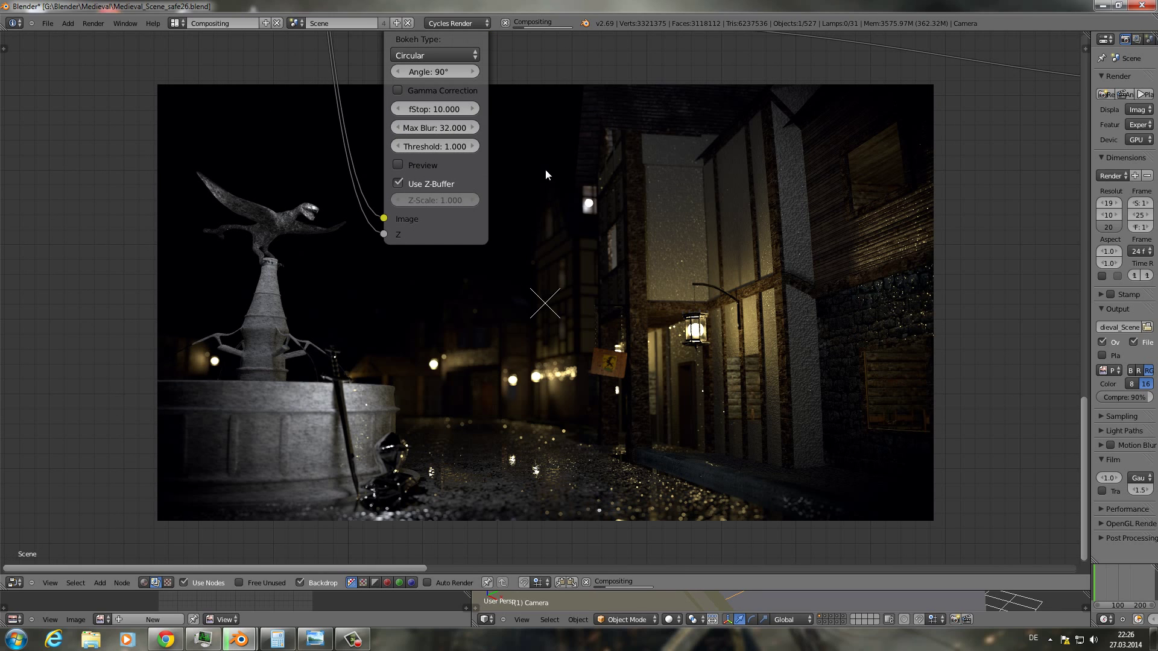
- Raise the Defocus fStop to 12 and frame the whole tree with an enlarged backdrop
middle_click_drag(537, 175, 522, 184)
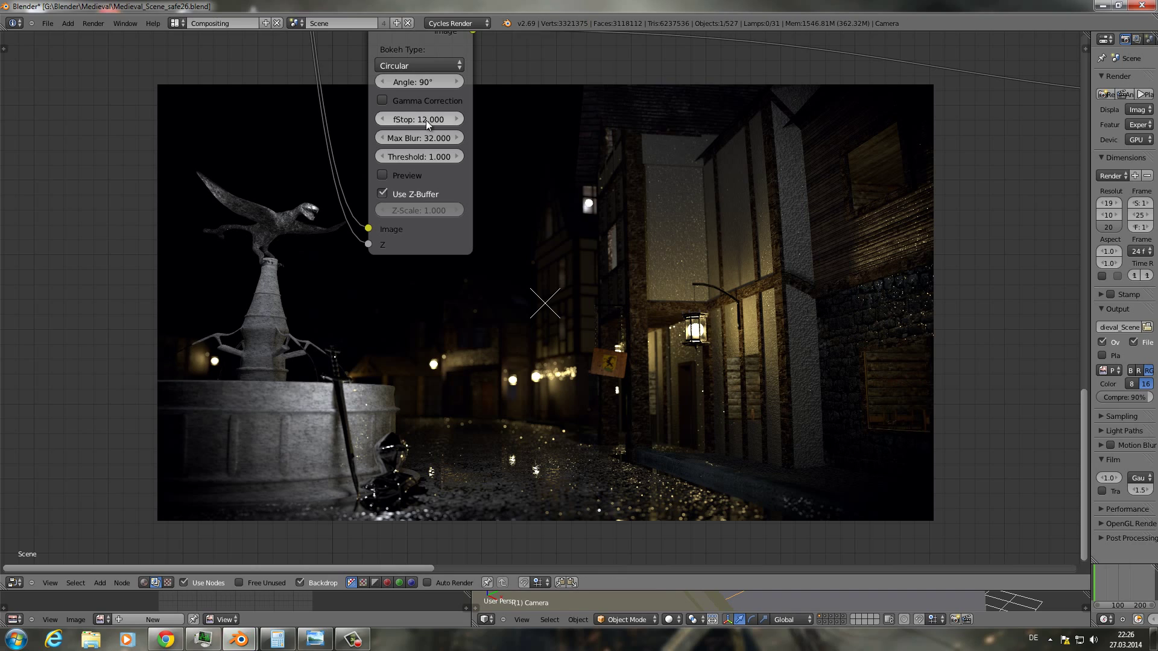
middle_click_drag(423, 121, 398, 187)
key("v")
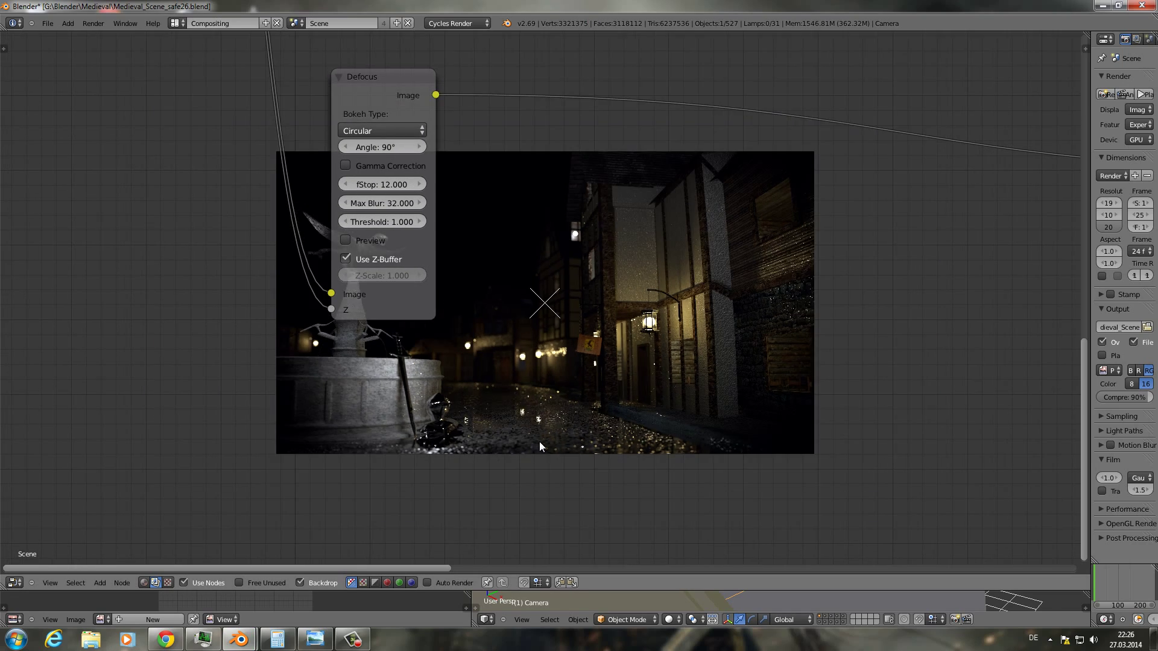
key("alt+v")
key("alt+v")
key("alt+v")
scroll(598, 324, "down", 2)
scroll(599, 325, "down", 3)
scroll(598, 324, "up", 1)
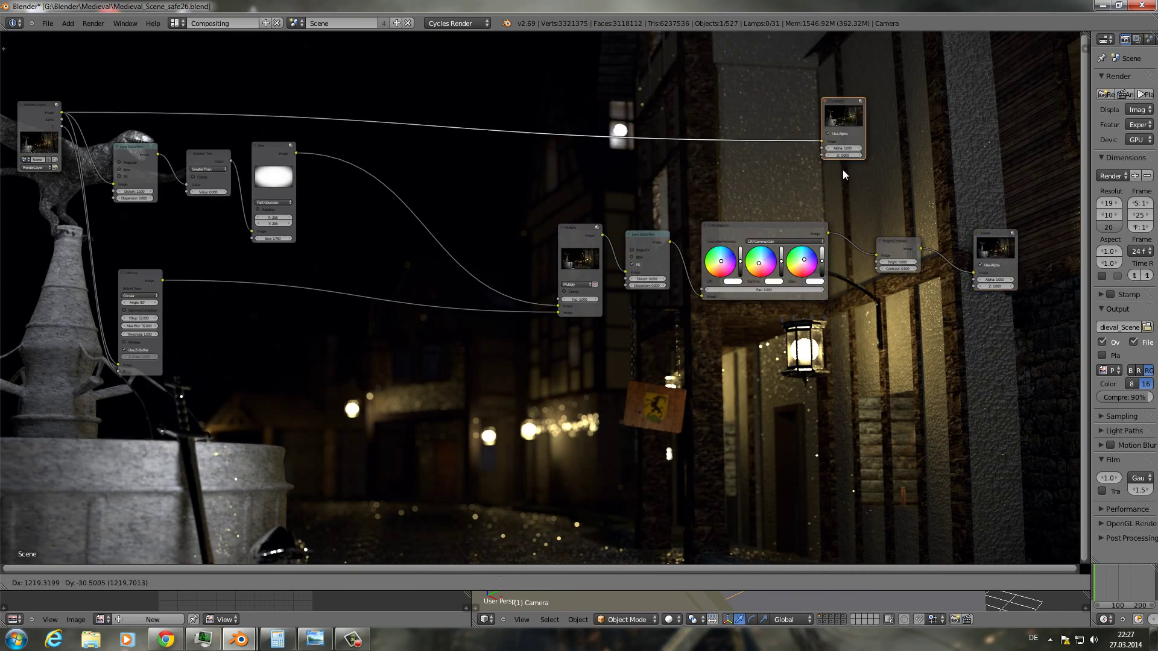
middle_click_drag(603, 325, 99, 339)
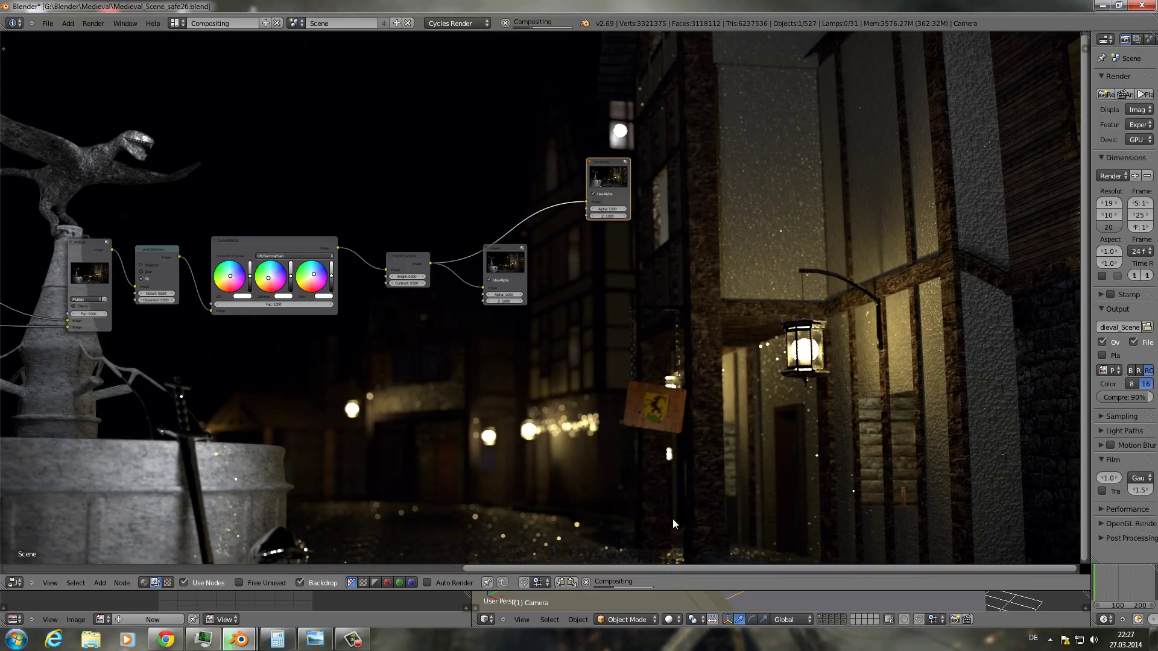